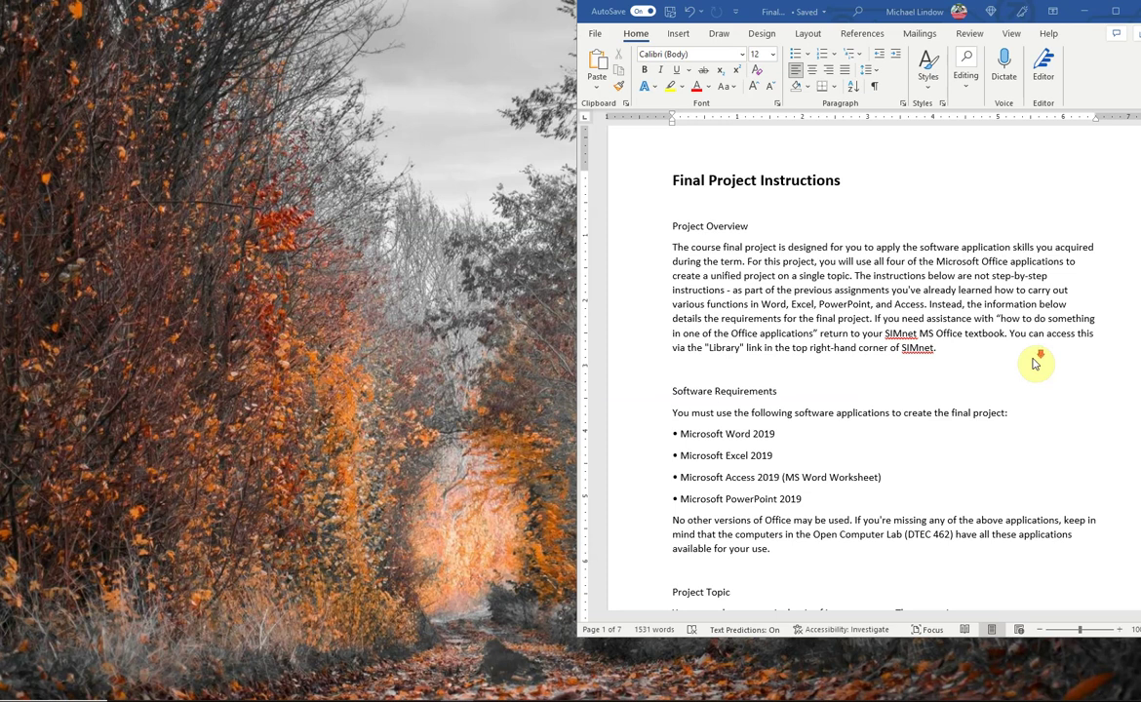
# - Scroll the Word instructions down to the Microsoft Access (65 points) checklist
pyautogui.scroll(-5, 1034, 363)
pyautogui.scroll(-1, 1034, 363)
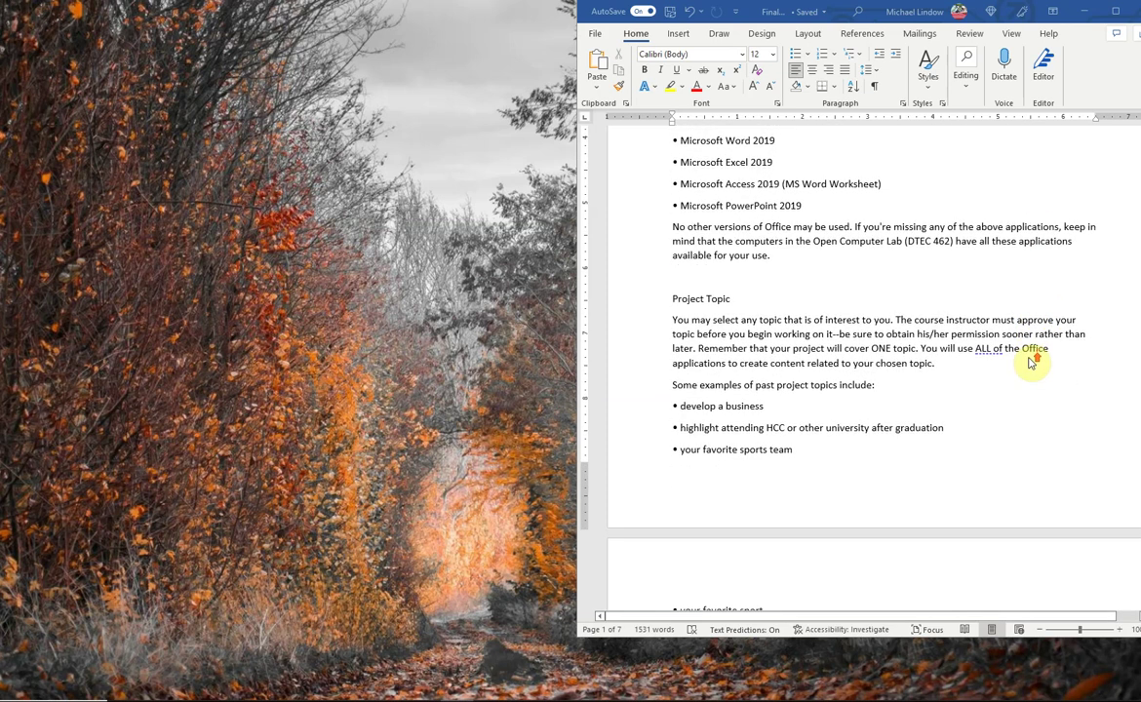
pyautogui.scroll(-4, 1032, 363)
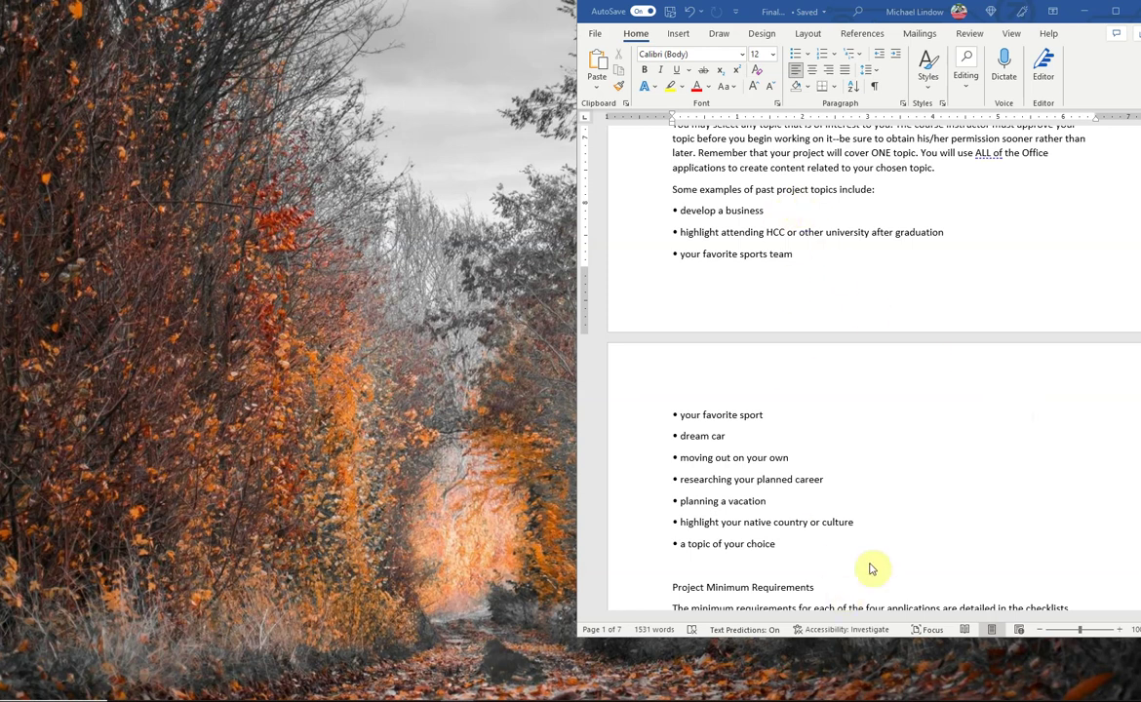
pyautogui.scroll(-5, 1005, 461)
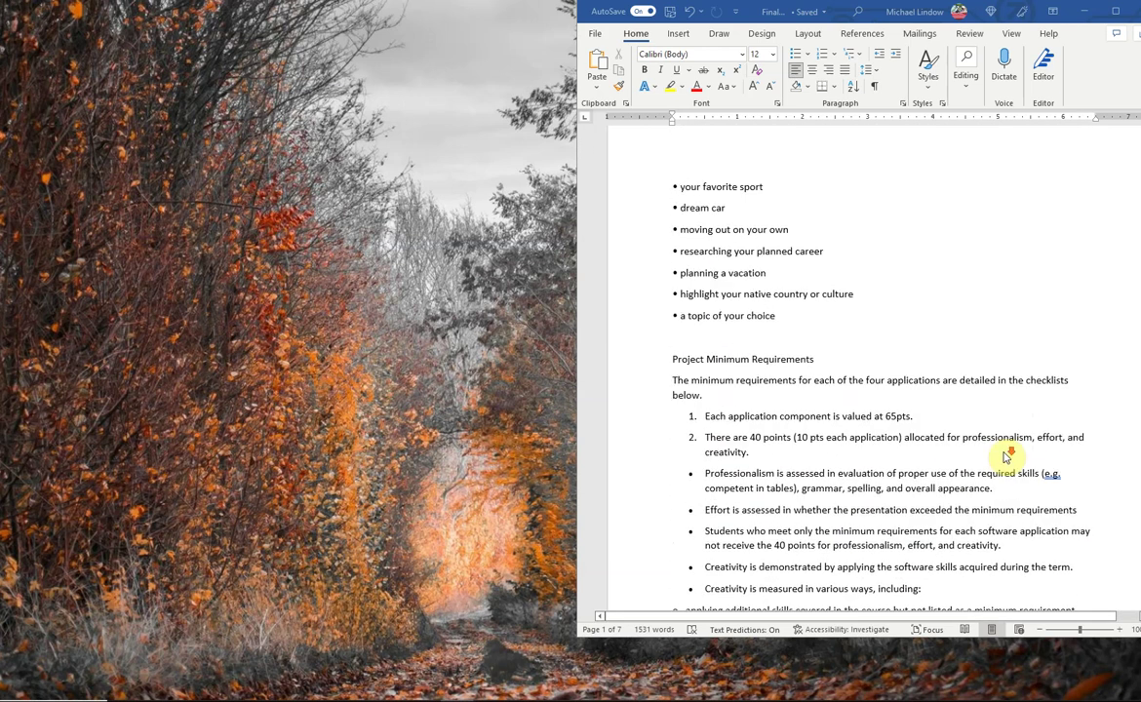
pyautogui.scroll(-3, 1005, 457)
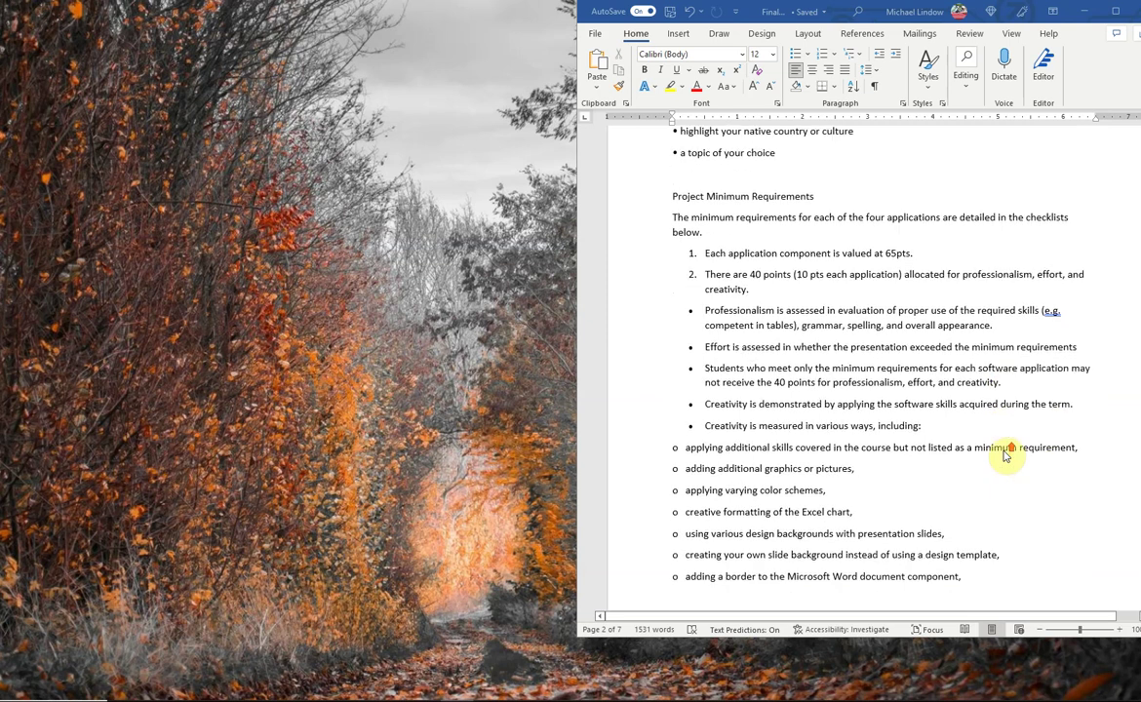
pyautogui.scroll(-10, 1005, 456)
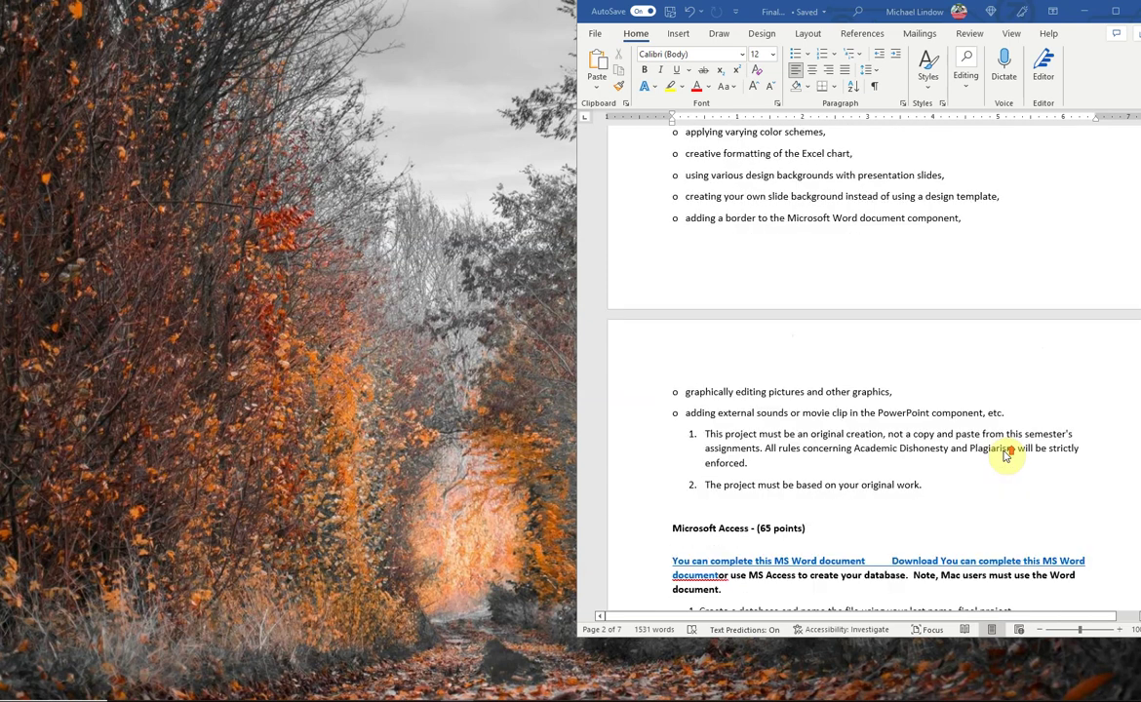
pyautogui.scroll(-4, 1007, 457)
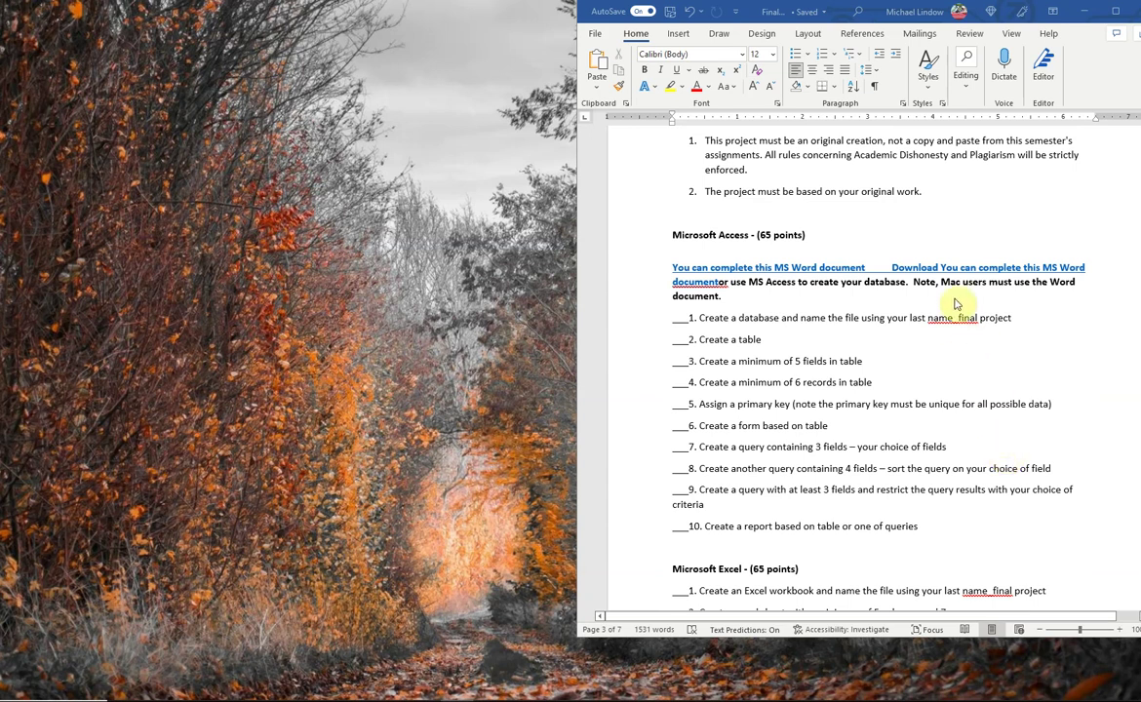
pyautogui.scroll(1, 1016, 238)
pyautogui.scroll(1, 1016, 238)
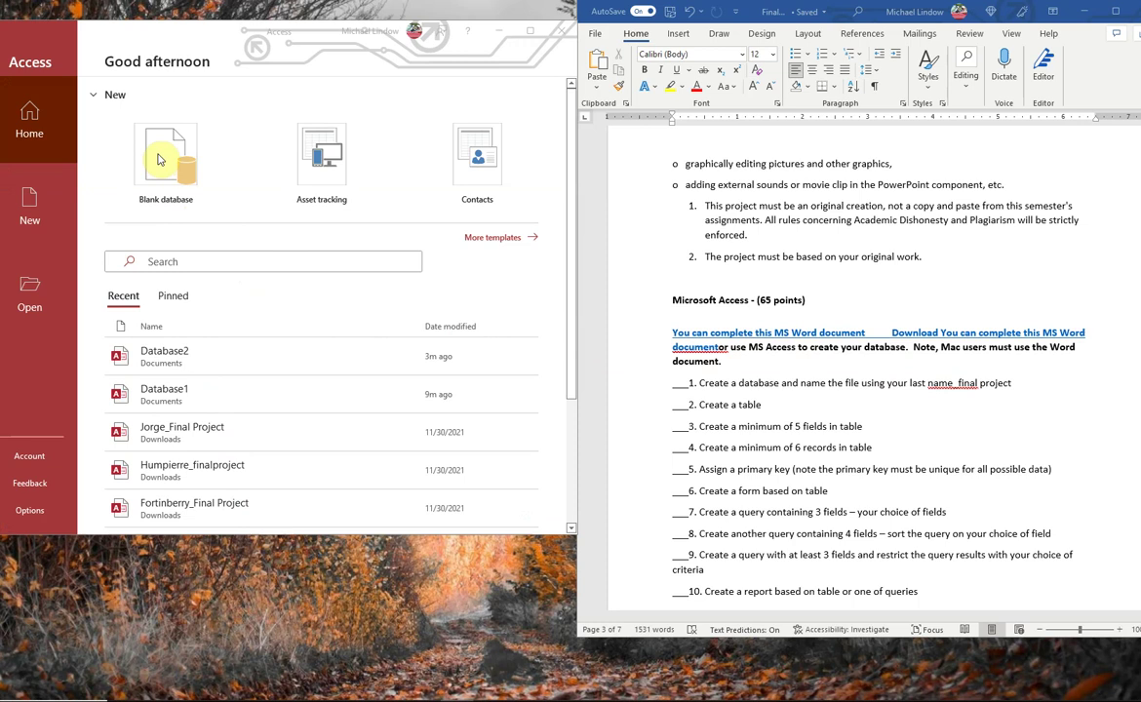
# - Create a new blank Access database with the default name Database3
pyautogui.click(160, 159)
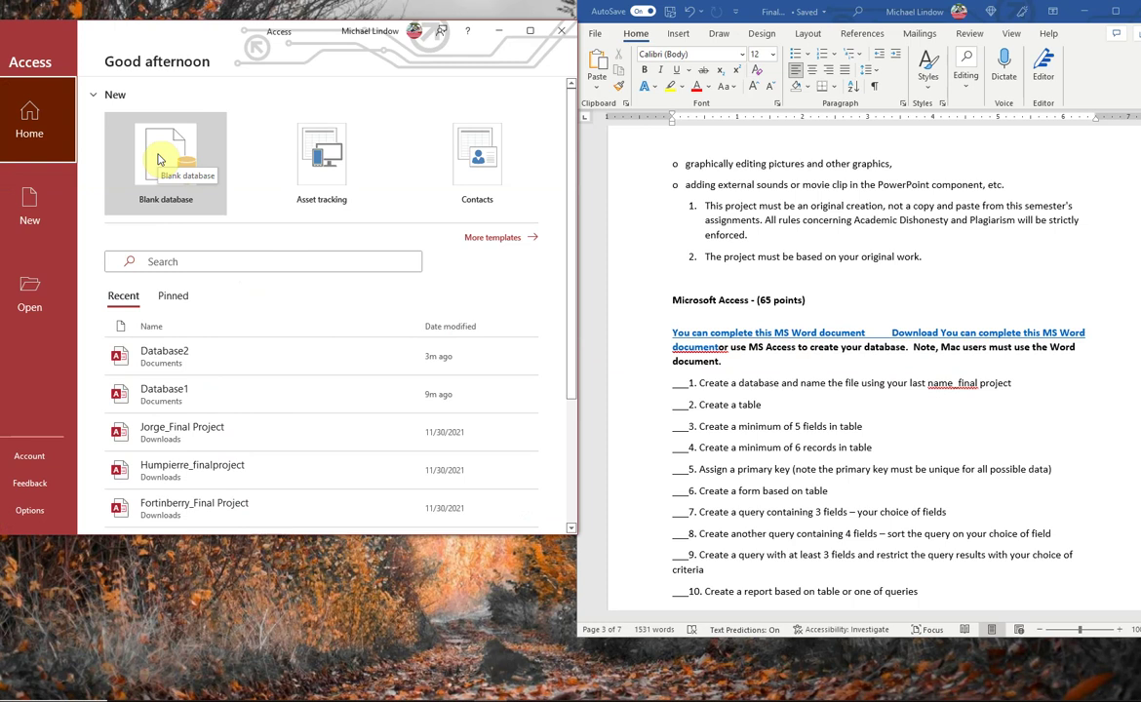
pyautogui.doubleClick(158, 159)
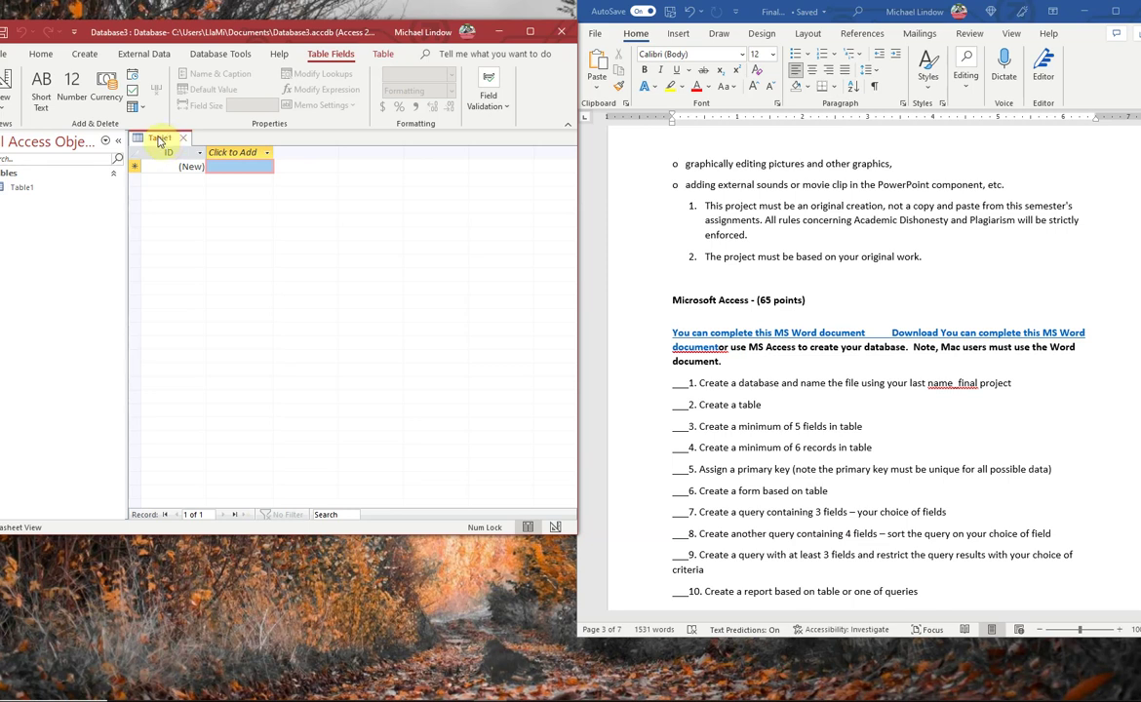
pyautogui.rightClick(160, 141)
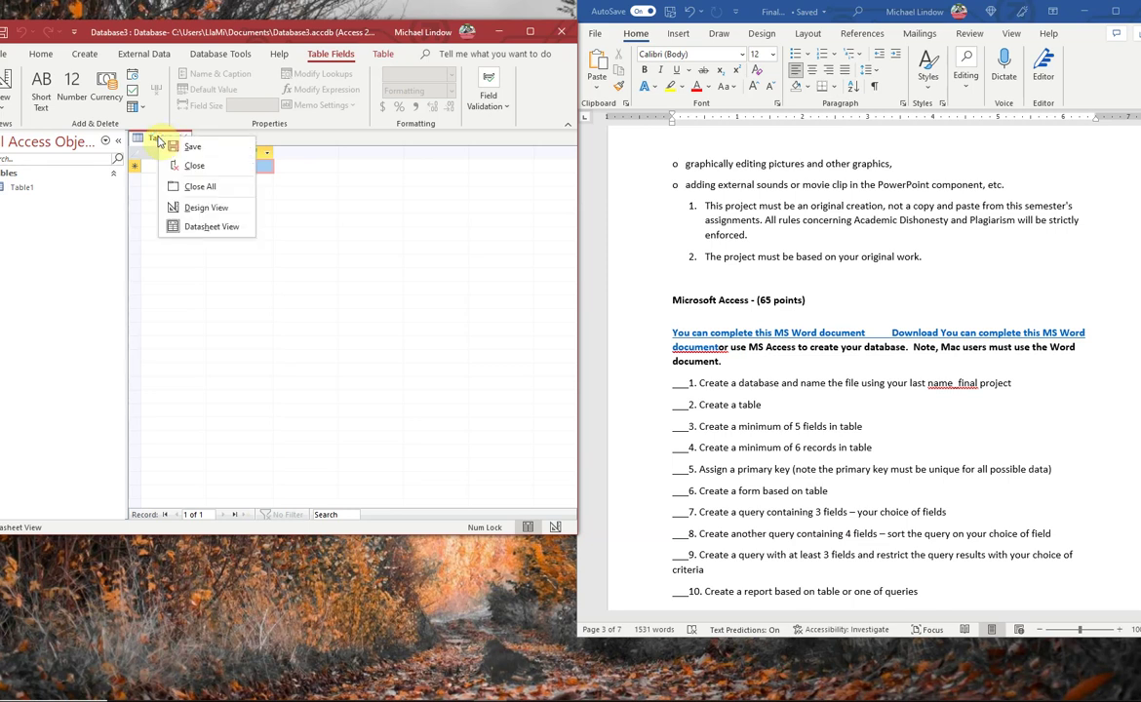
pyautogui.click(346, 214)
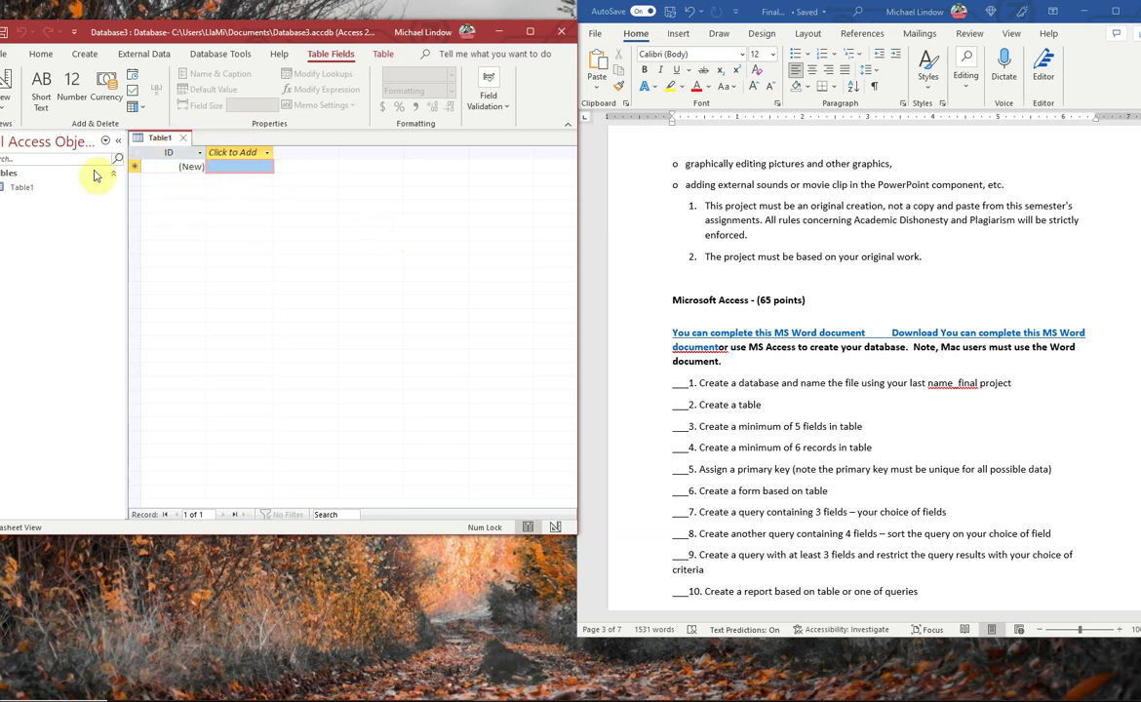
pyautogui.rightClick(21, 186)
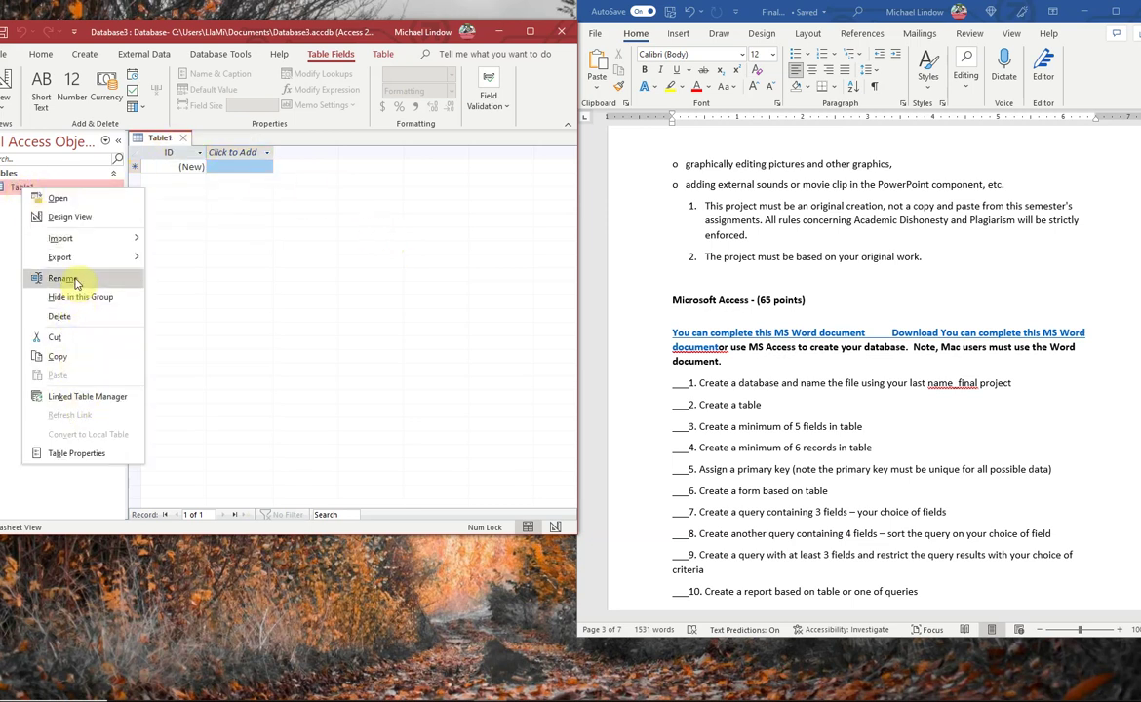
pyautogui.click(231, 240)
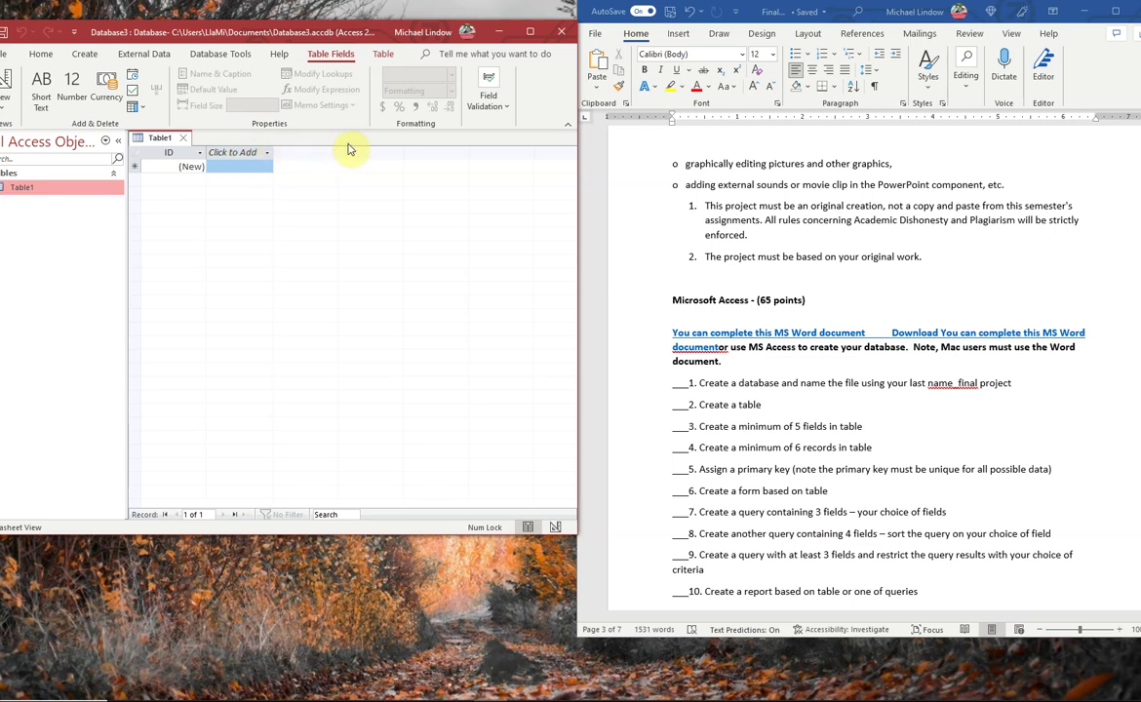
# - Add a Short Text field named Last Name after the ID column
pyautogui.click(234, 153)
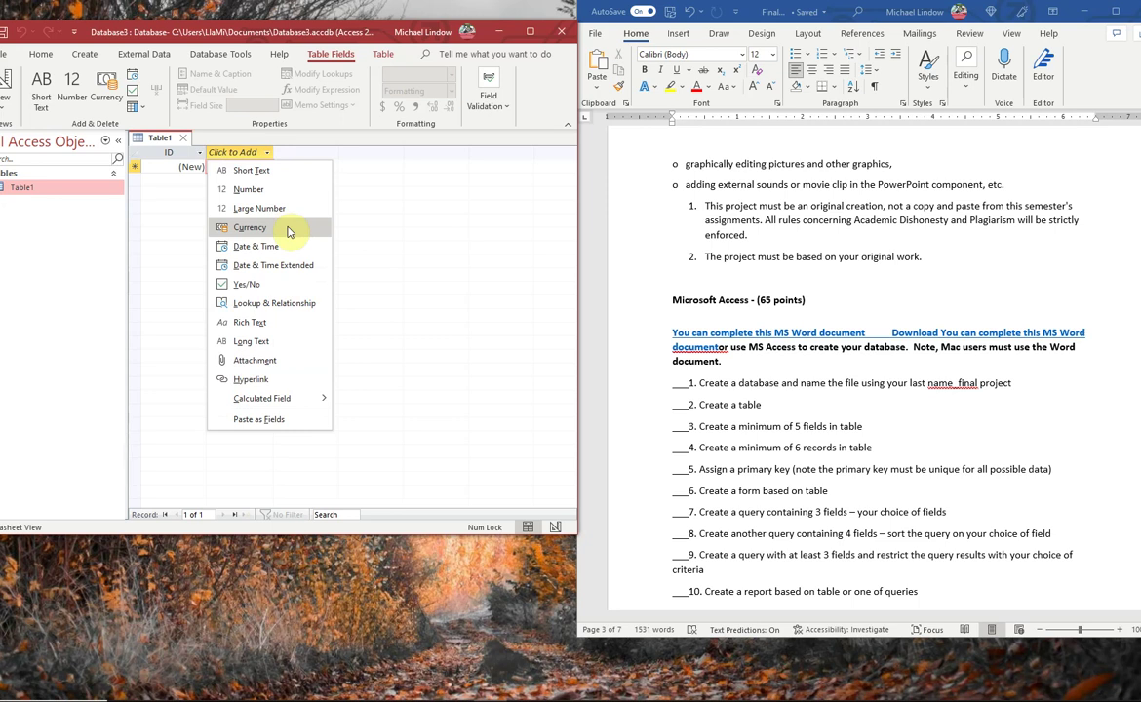
pyautogui.click(272, 172)
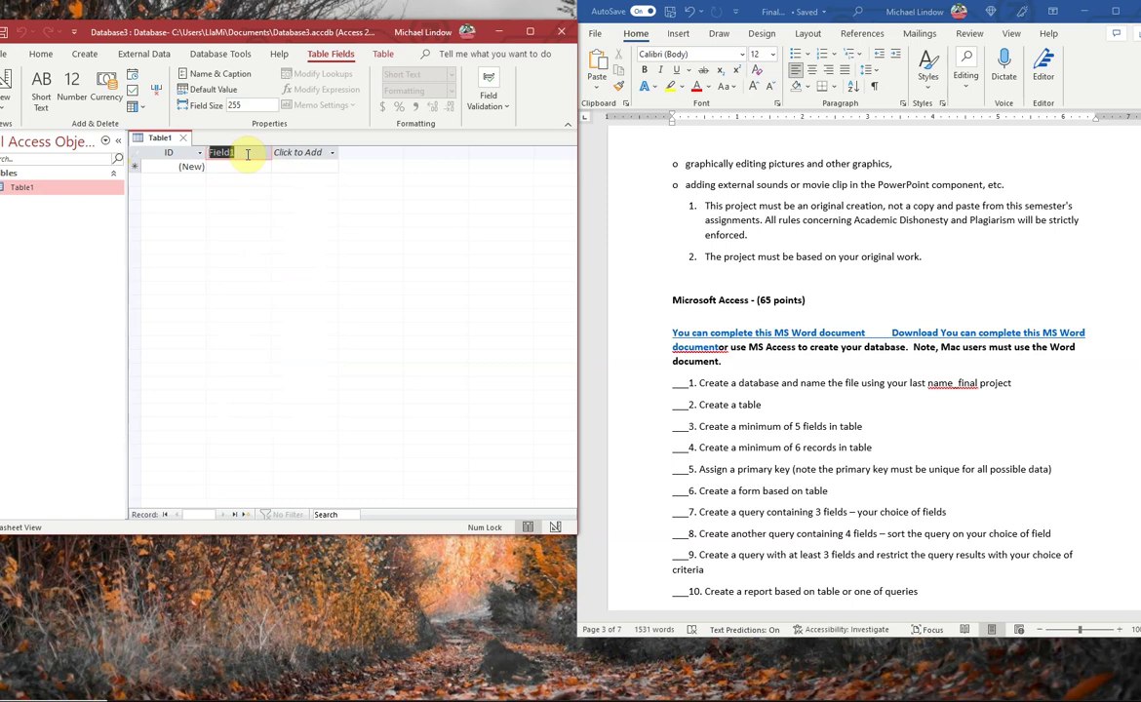
pyautogui.write('Last Name')
pyautogui.press('Return')
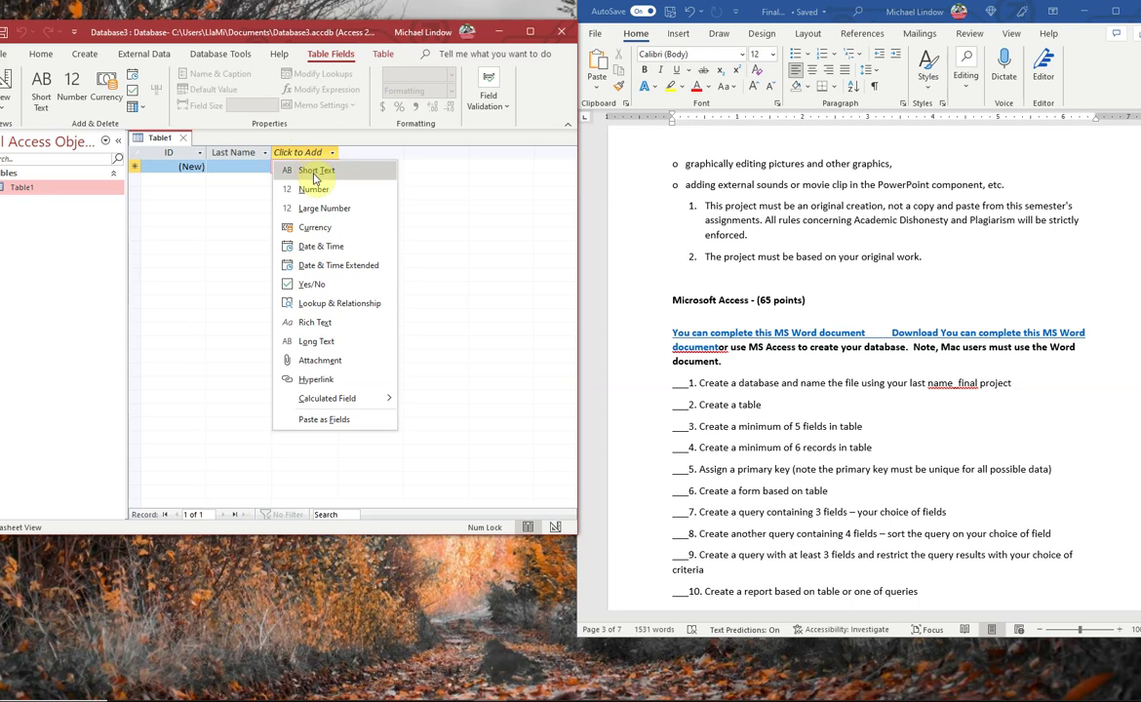
# - Add Short Text fields named First Name, Street Address and City to Table1
pyautogui.click(314, 173)
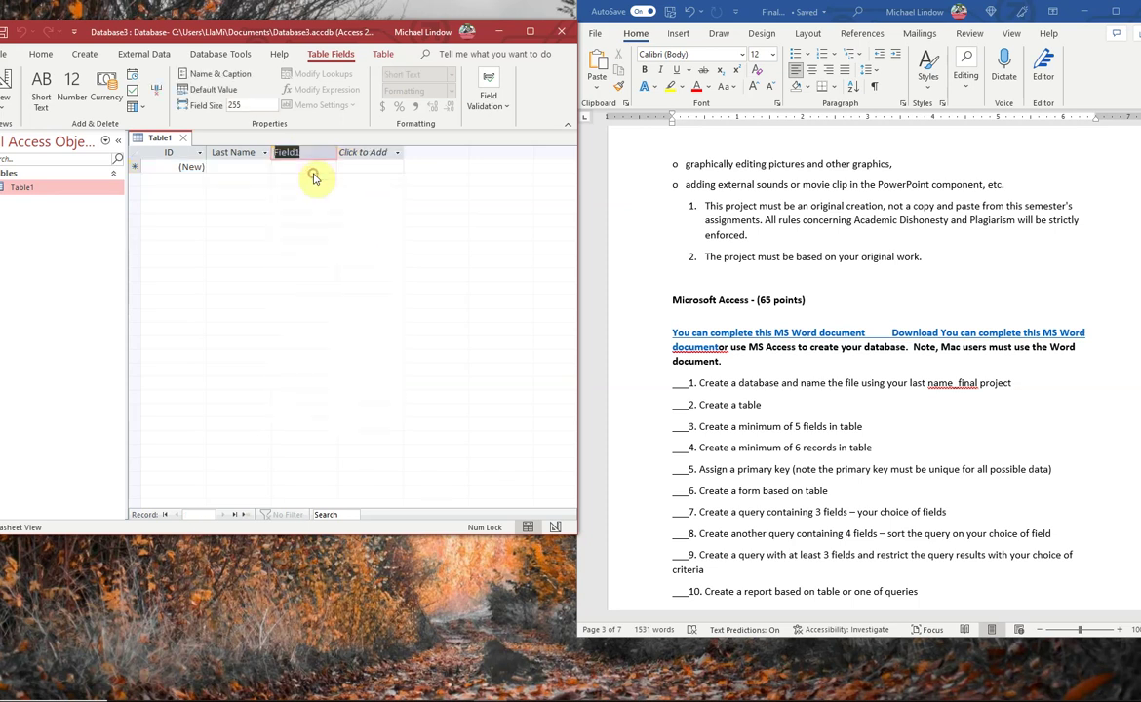
pyautogui.write('F')
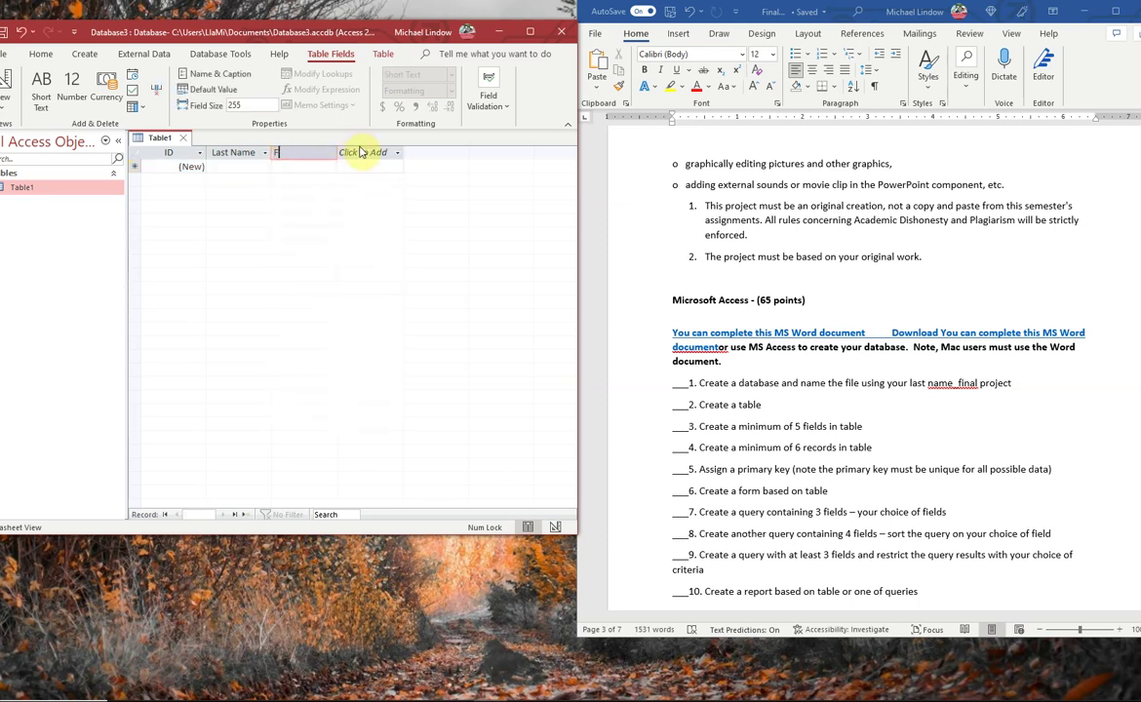
pyautogui.write('irst Name')
pyautogui.click(361, 152)
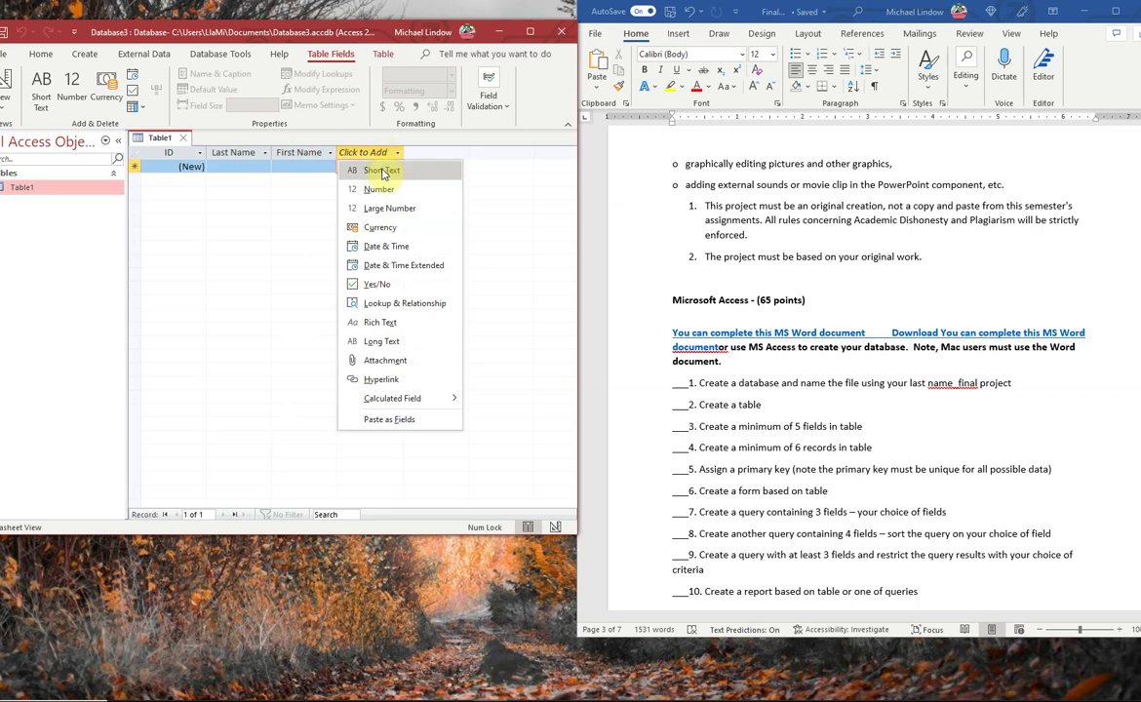
pyautogui.click(382, 171)
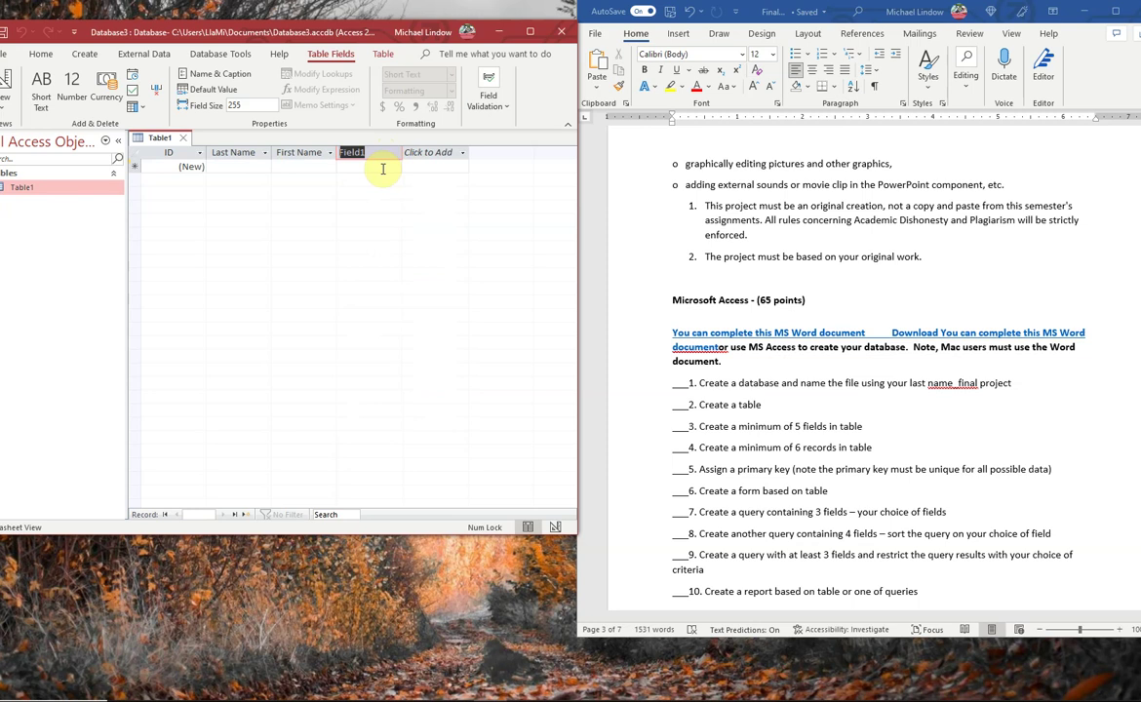
pyautogui.write('Street Address')
pyautogui.press('Tab')
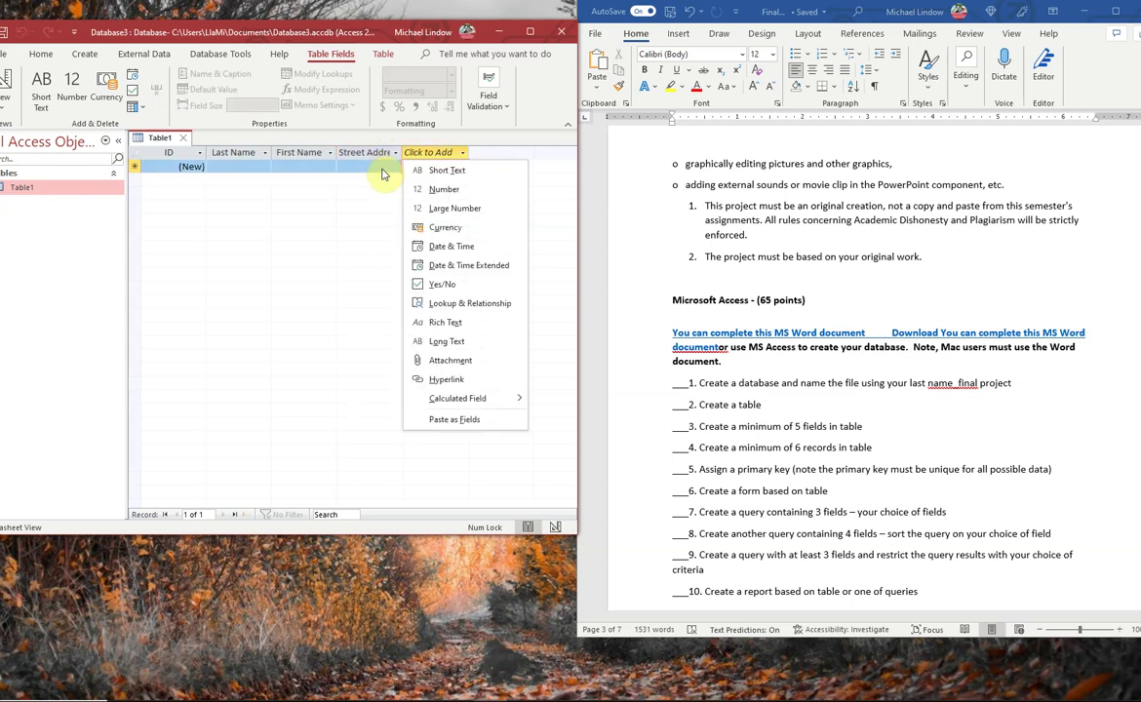
pyautogui.click(451, 173)
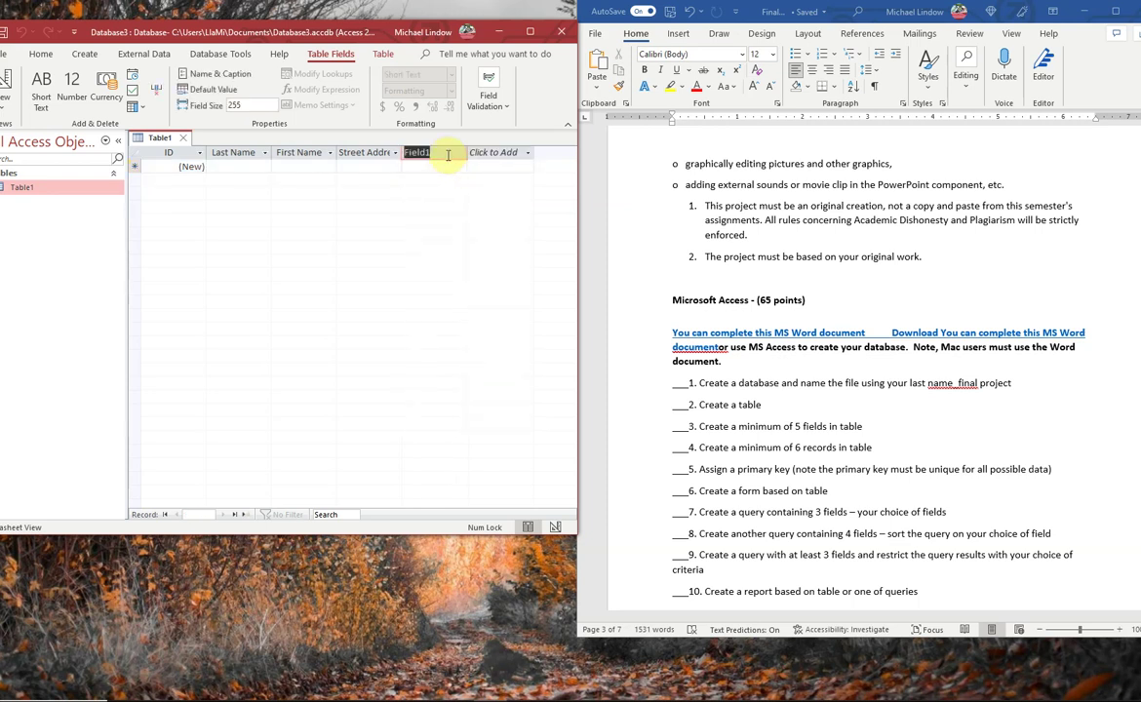
pyautogui.write('City')
pyautogui.press('Return')
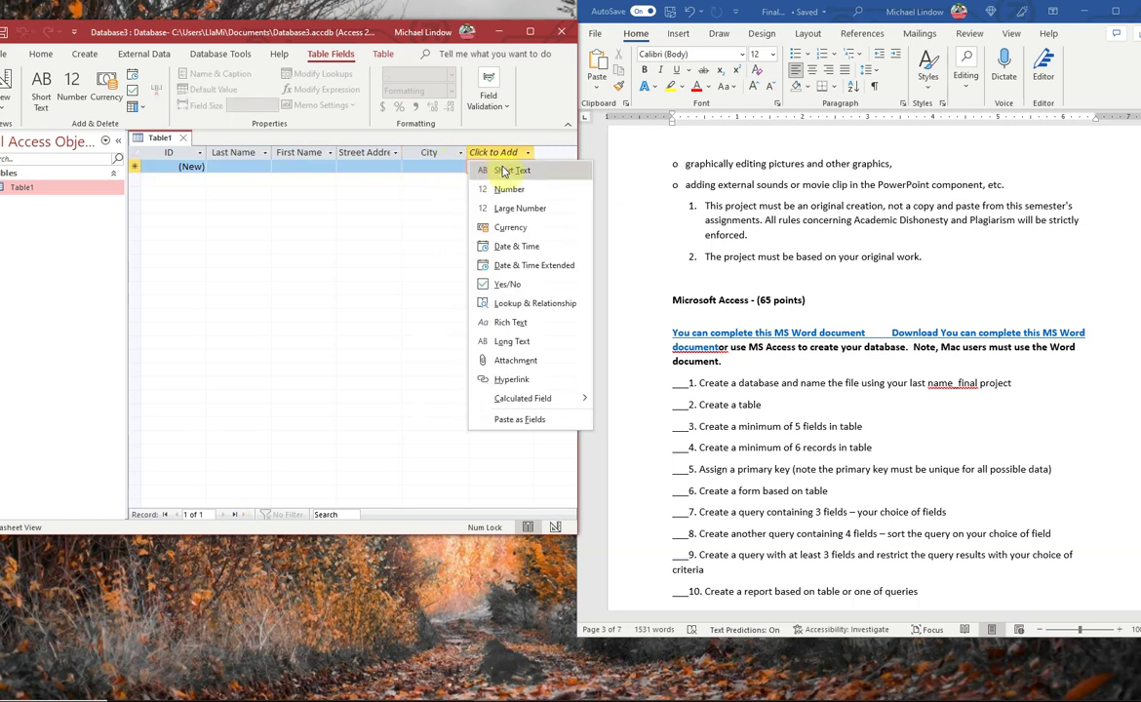
# - Add Short Text fields named State, Zip and Phone# to Table1
pyautogui.click(501, 170)
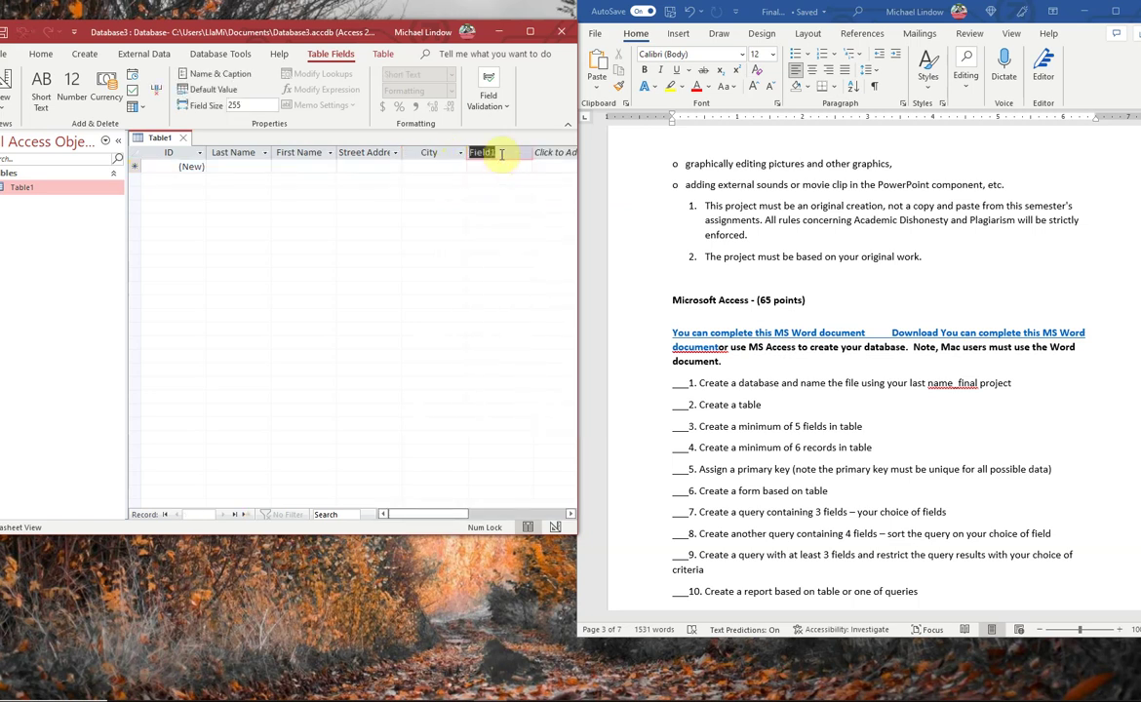
pyautogui.write('State')
pyautogui.press('Return')
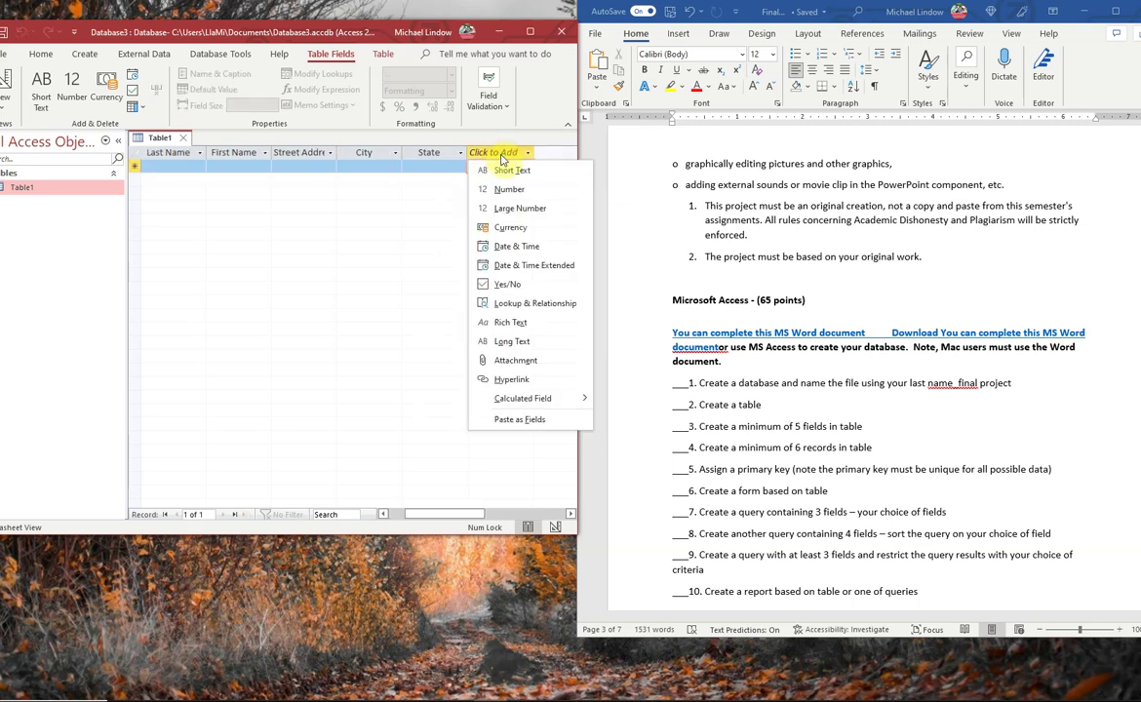
pyautogui.click(500, 166)
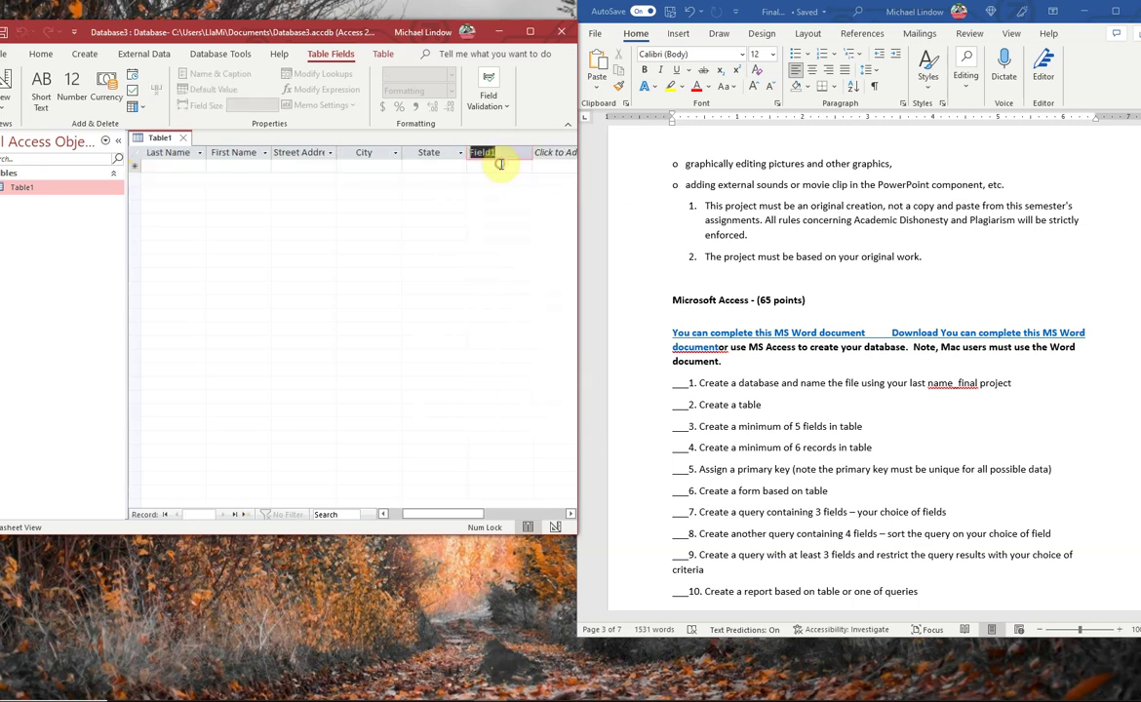
pyautogui.write('Zip')
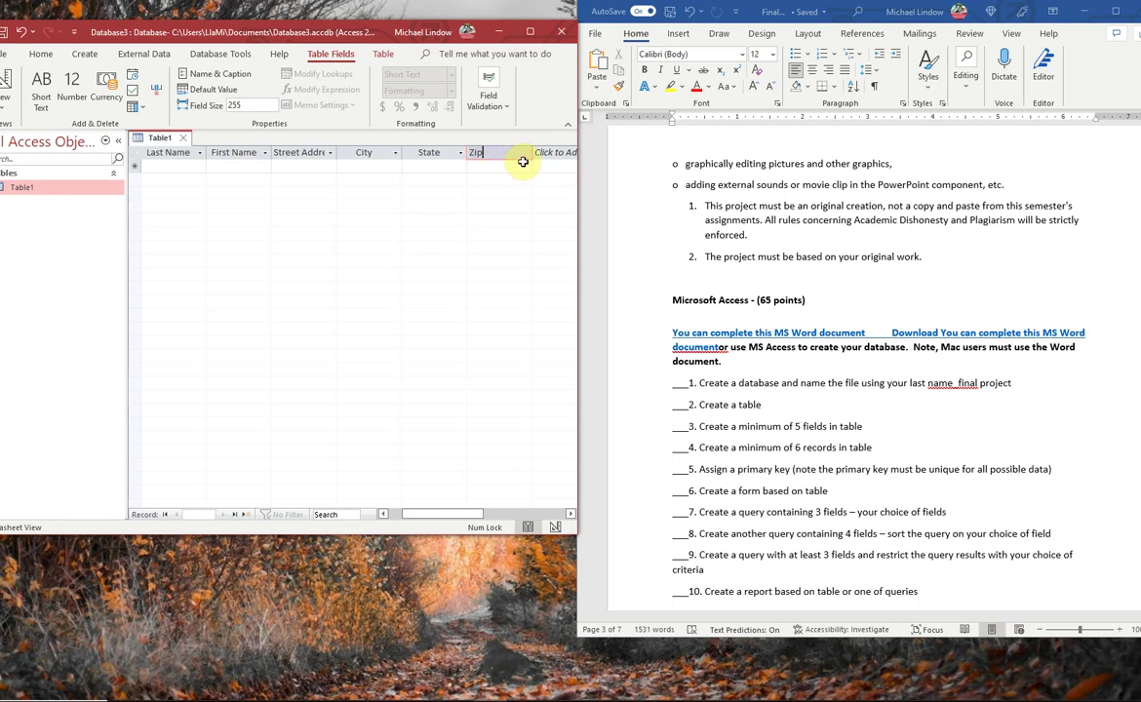
pyautogui.press('Return')
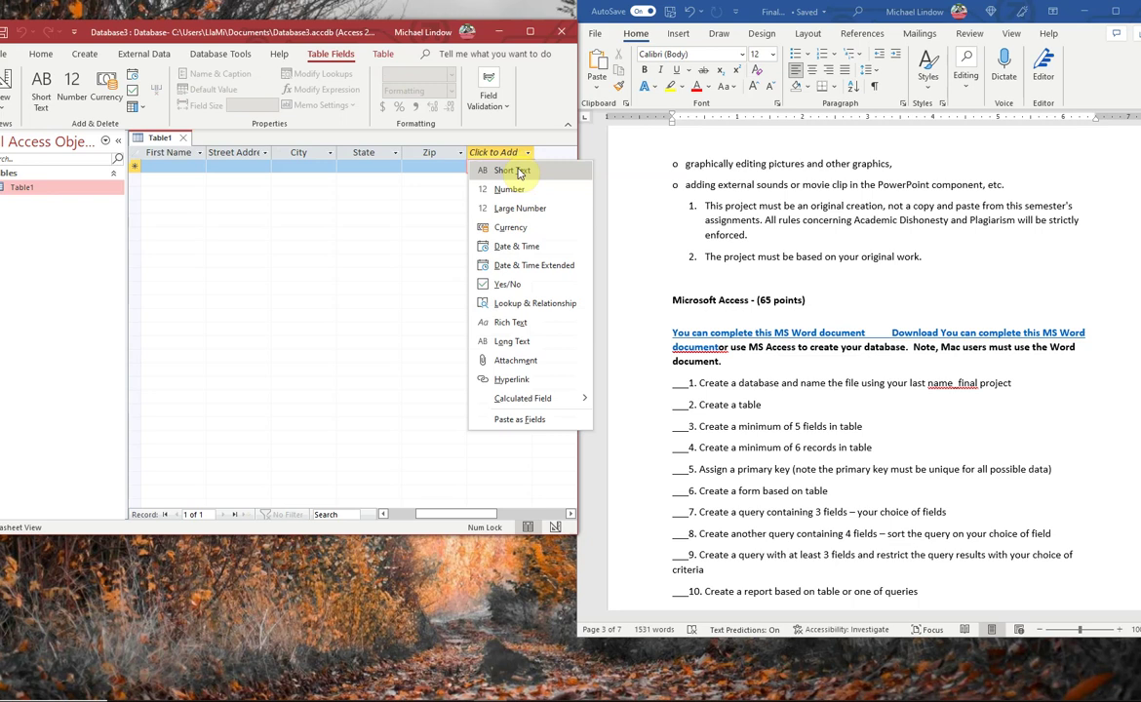
pyautogui.click(518, 172)
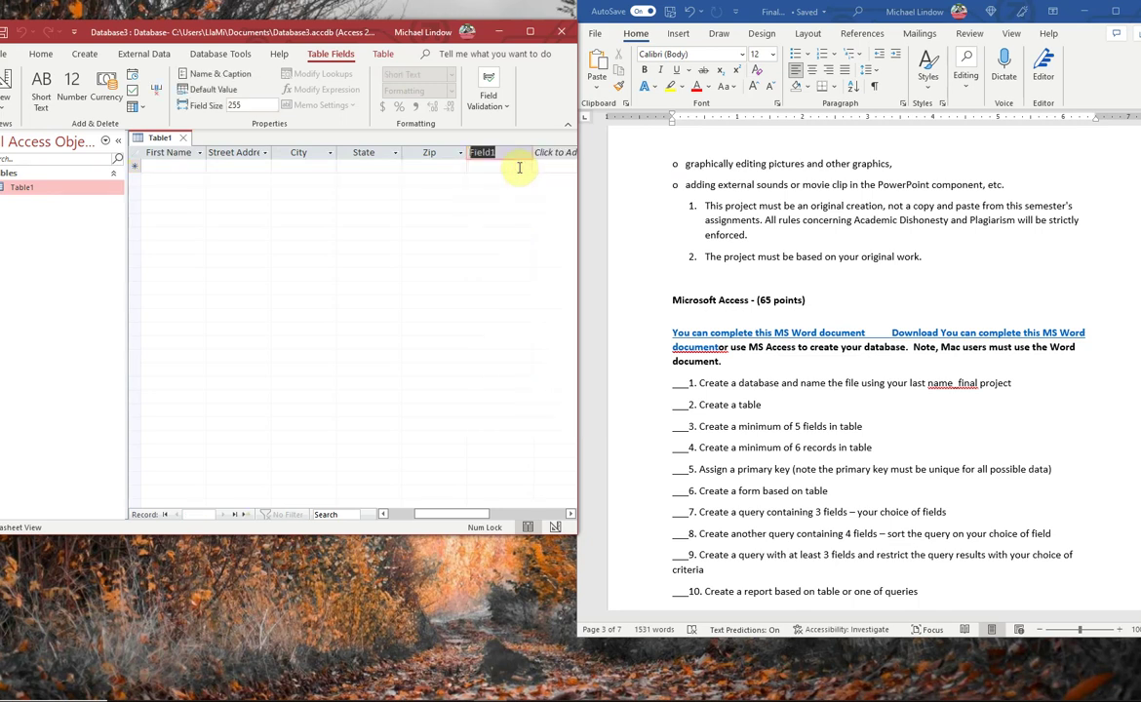
pyautogui.write('Phone#')
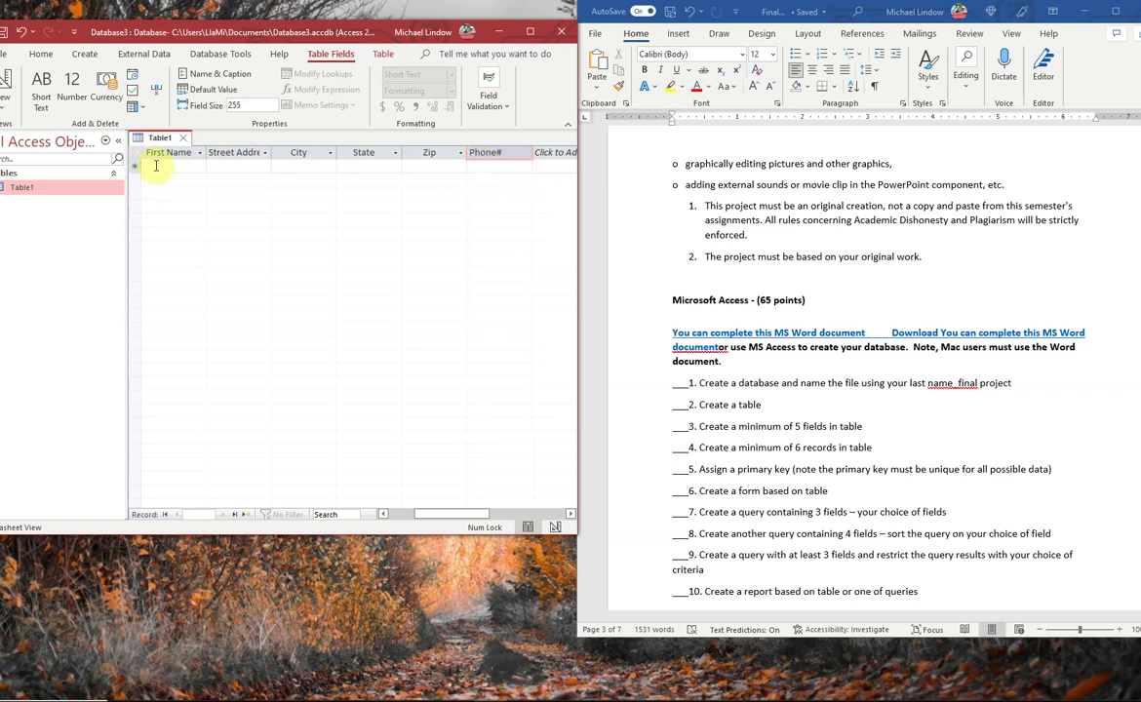
pyautogui.click(153, 166)
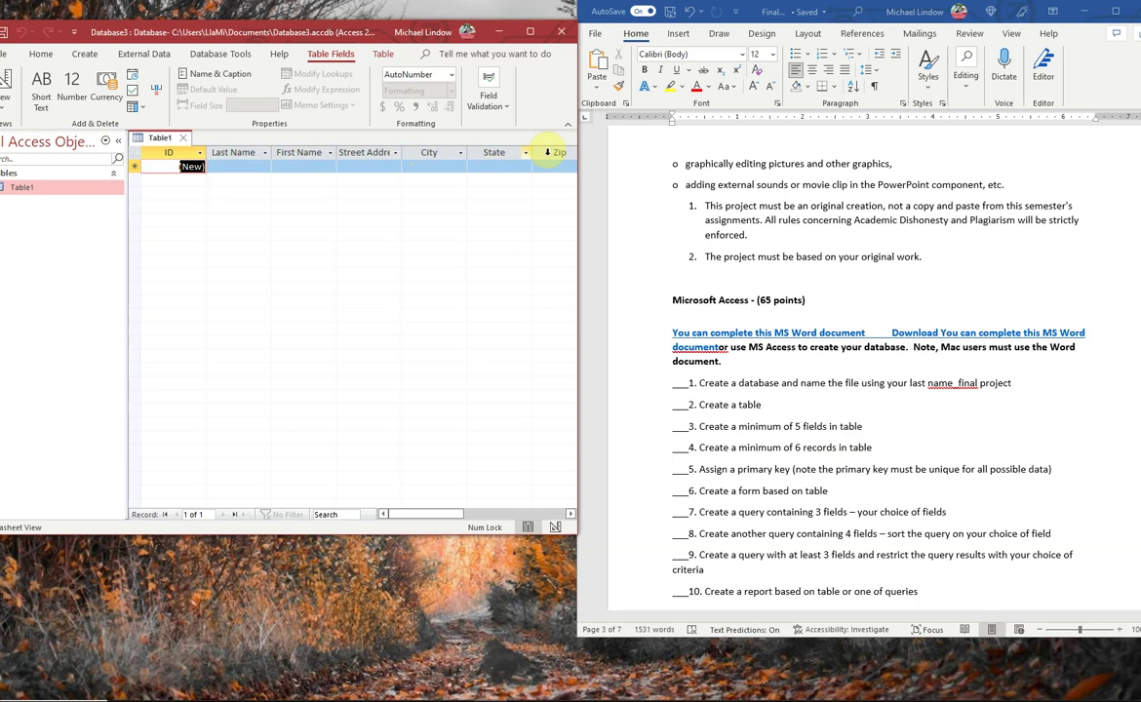
pyautogui.moveTo(447, 514); pyautogui.dragTo(478, 513)
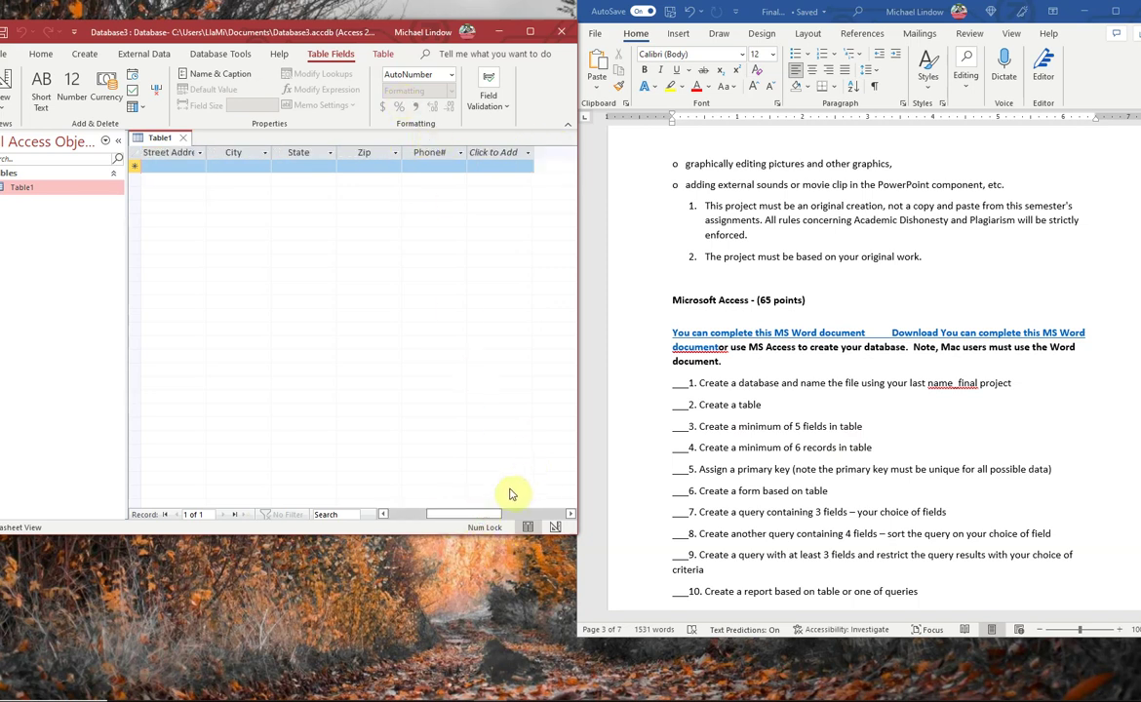
pyautogui.moveTo(490, 515); pyautogui.dragTo(449, 520)
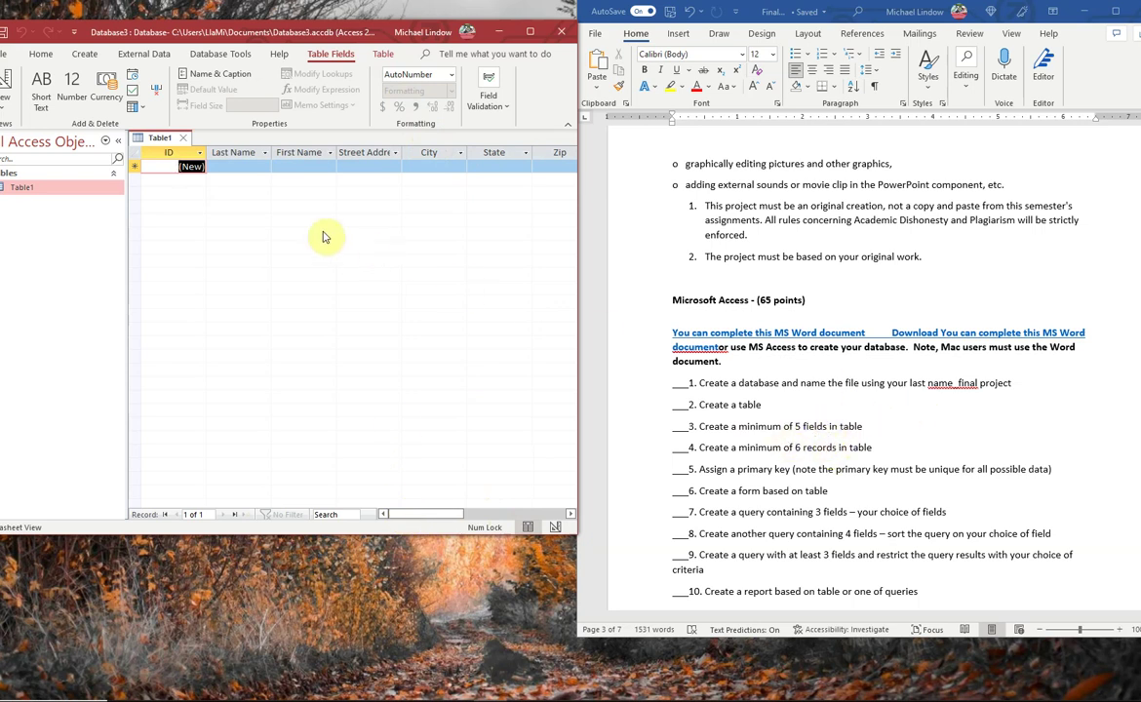
pyautogui.click(161, 166)
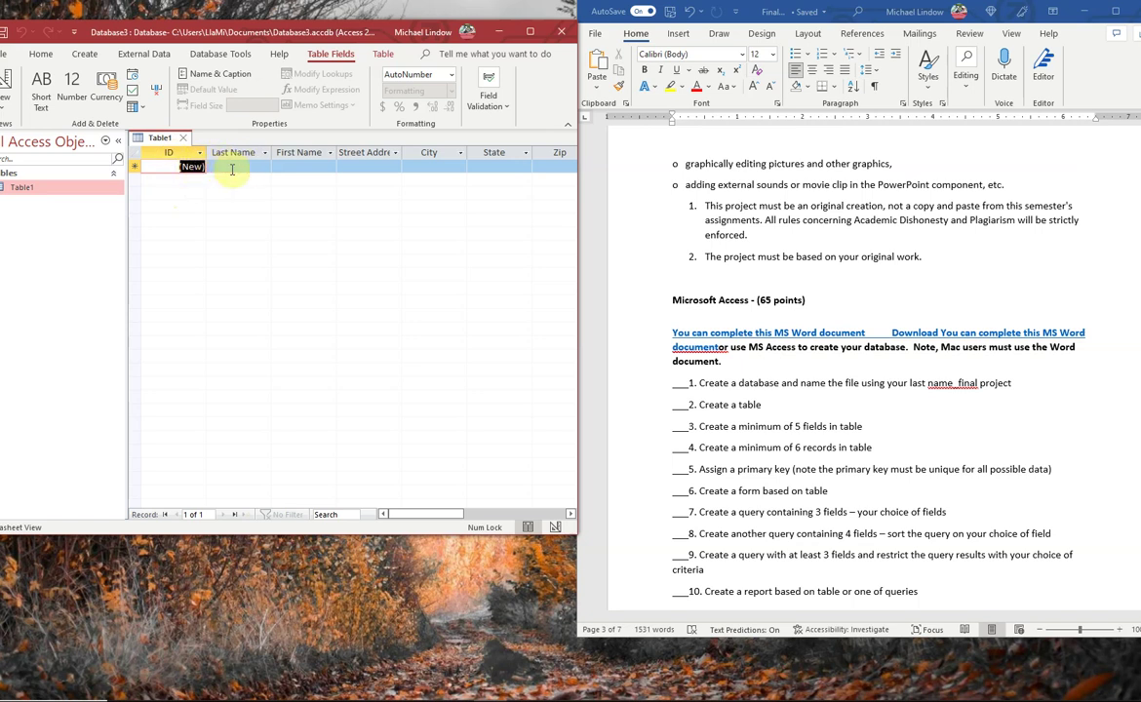
pyautogui.click(244, 167)
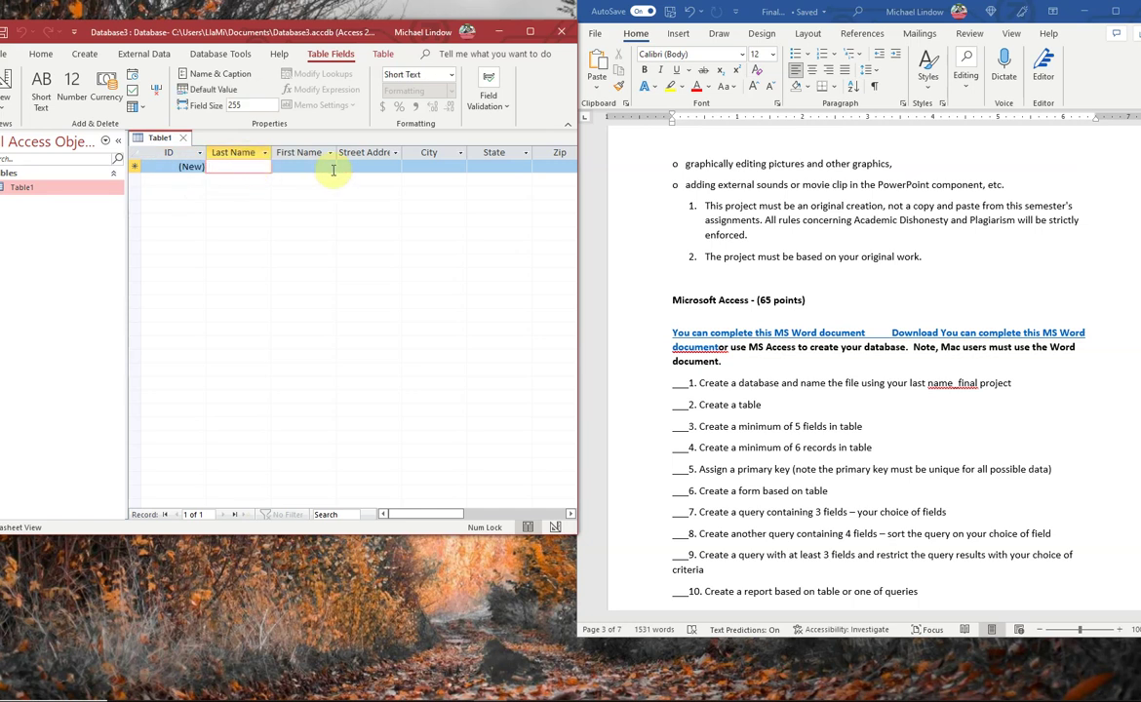
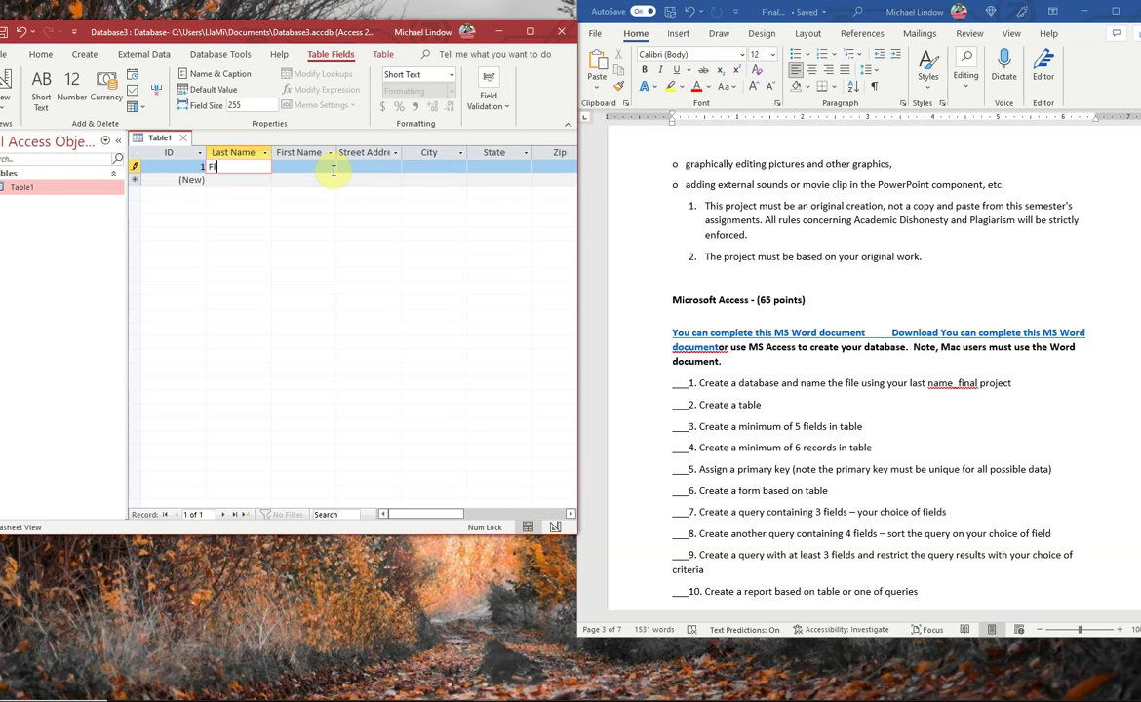
# - Enter the first friend's last name, first name and street address in the new record
pyautogui.press('Tab')
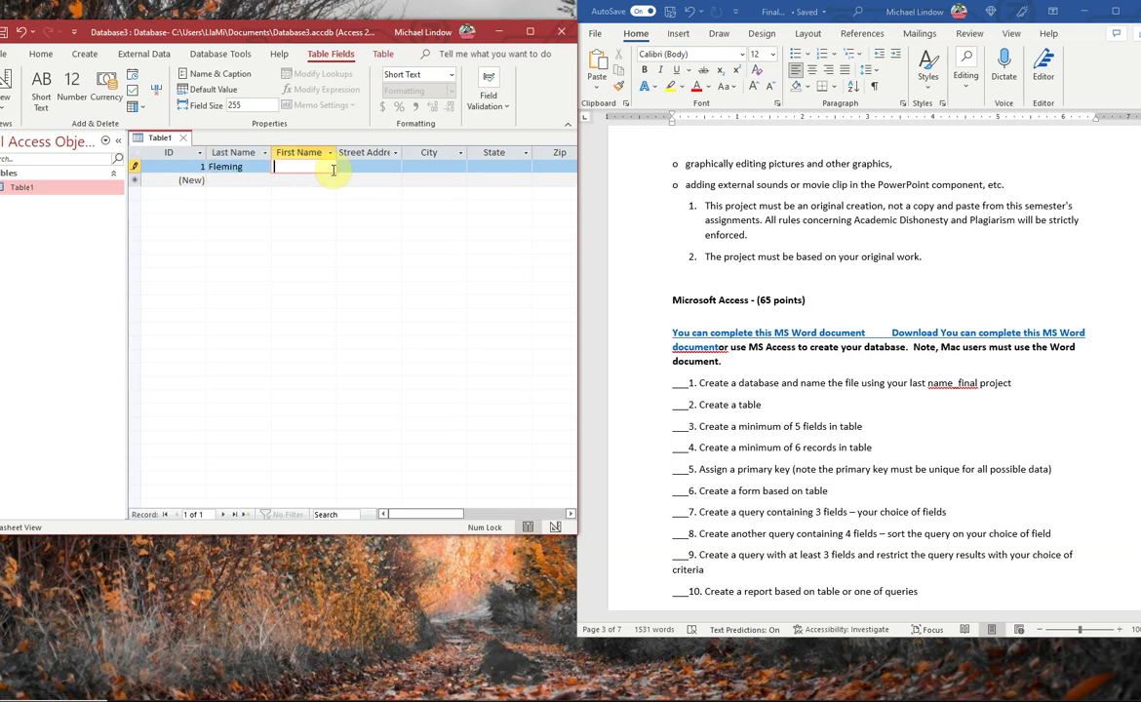
pyautogui.press('Tab')
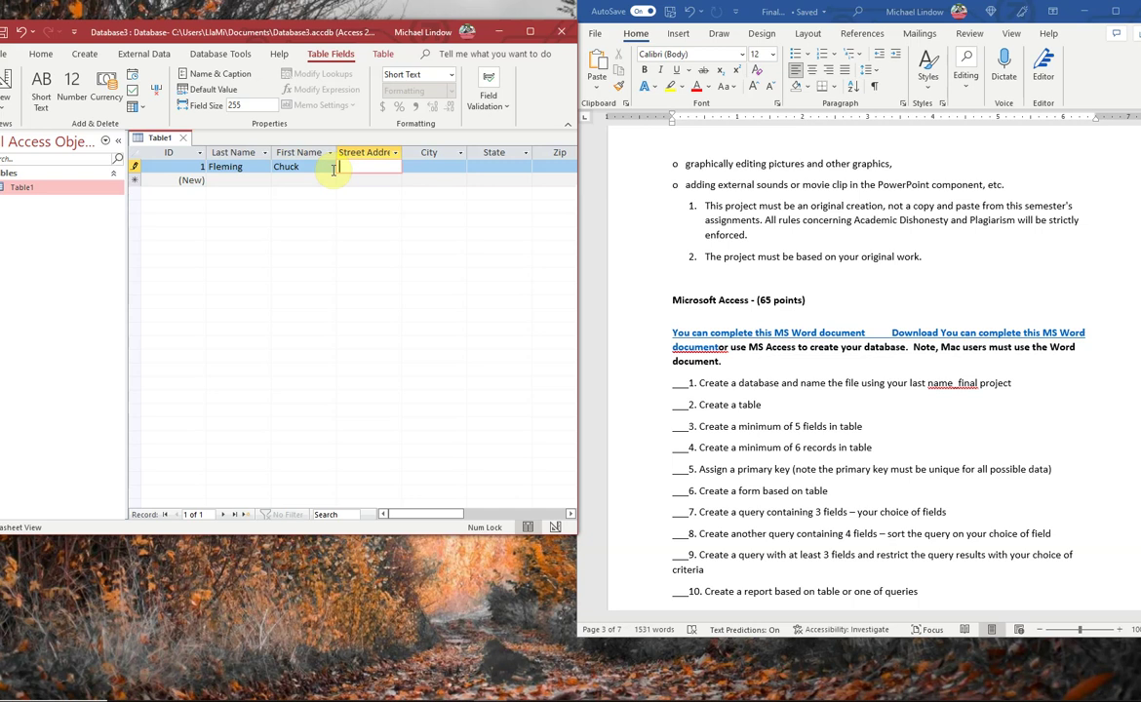
pyautogui.press('Tab')
# - Fill in city Tampa, state FL, the zip code and phone number to complete record 1
pyautogui.write('Tampa')
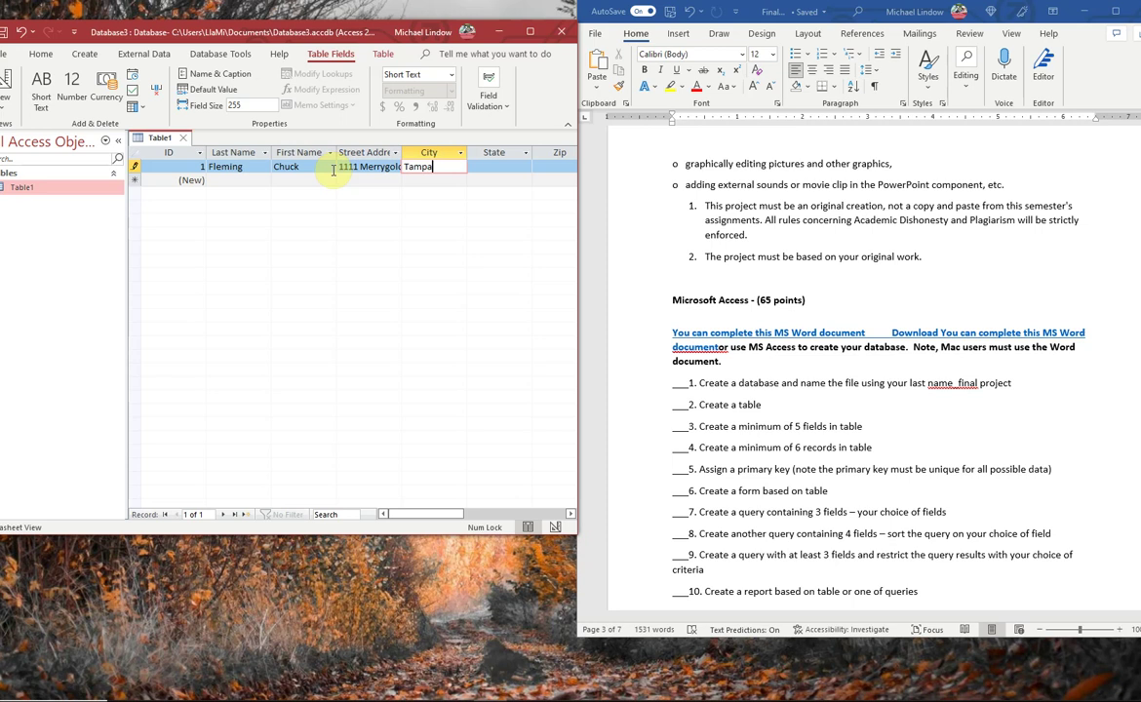
pyautogui.press('Tab')
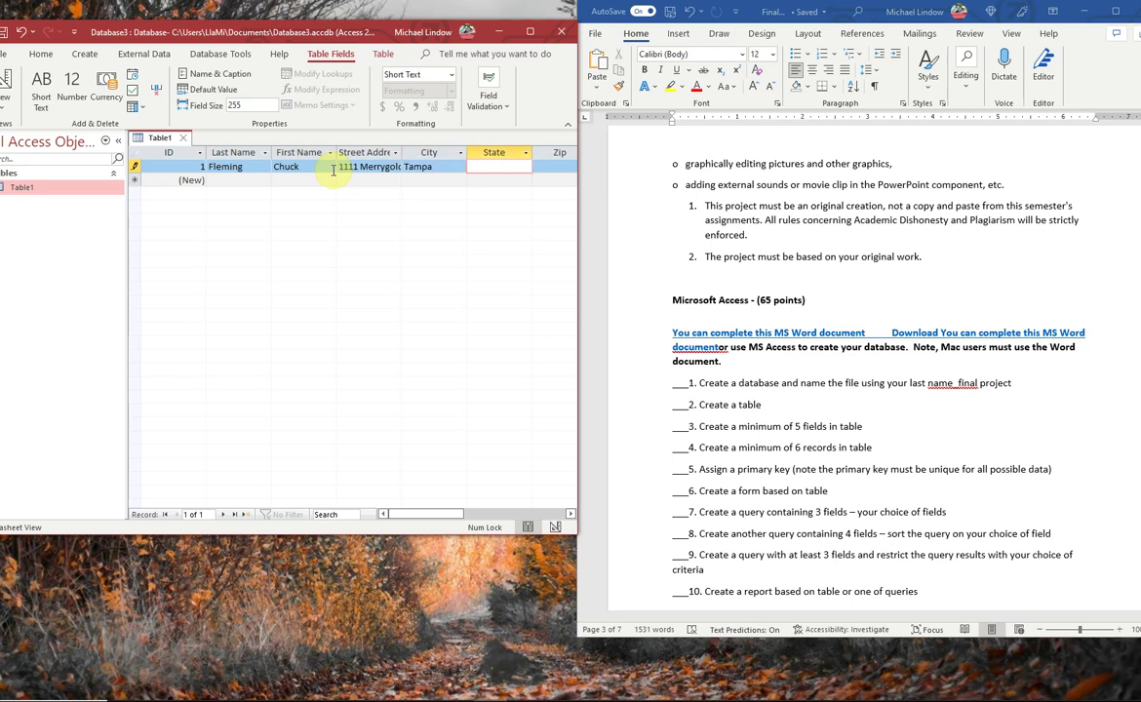
pyautogui.write('FL')
pyautogui.press('Tab')
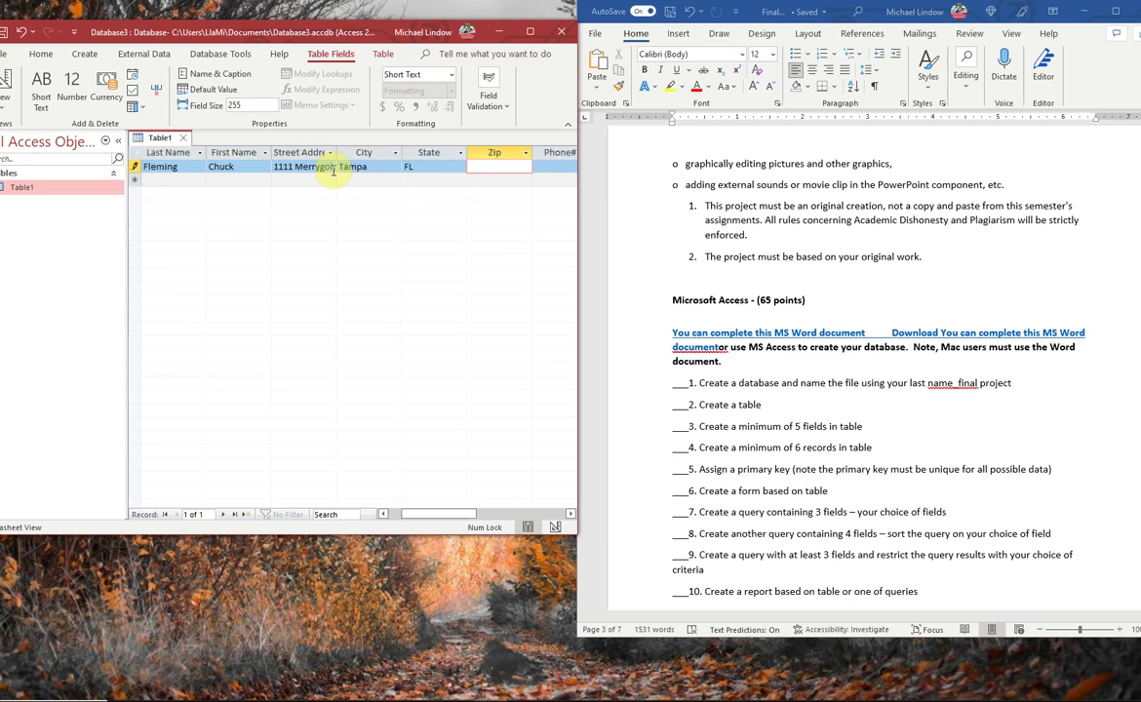
pyautogui.write('33611')
pyautogui.press('Tab')
pyautogui.write('813')
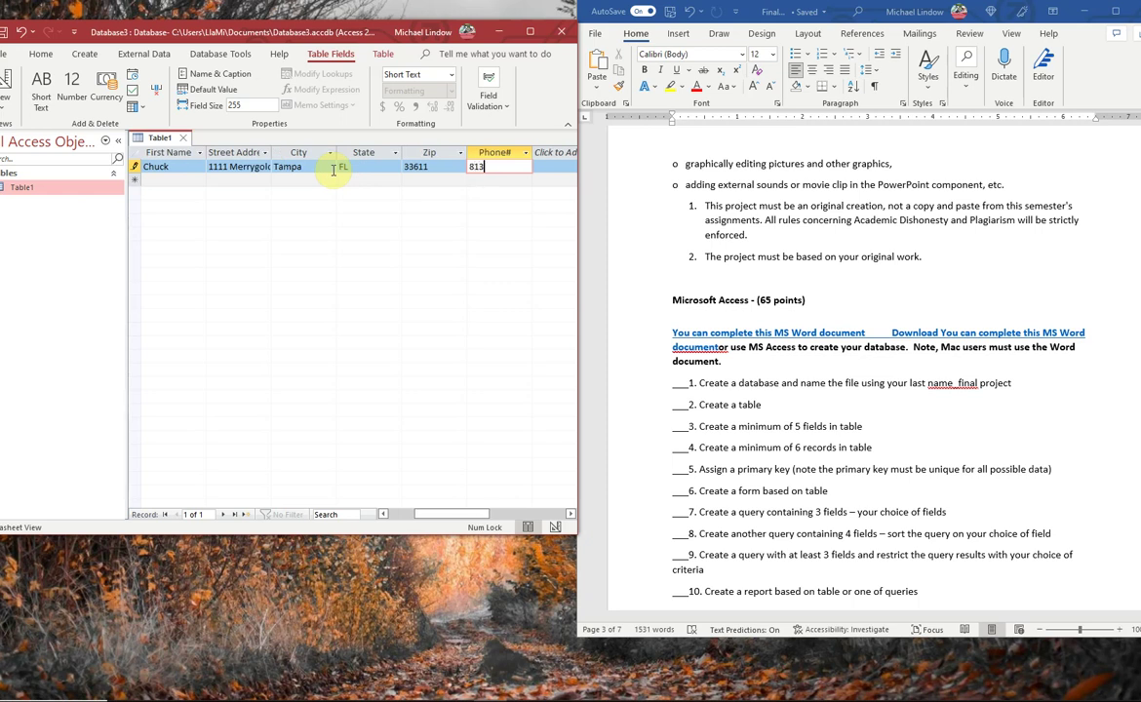
pyautogui.press('BackSpace')
pyautogui.press('BackSpace')
pyautogui.press('BackSpace')
pyautogui.press('Tab')
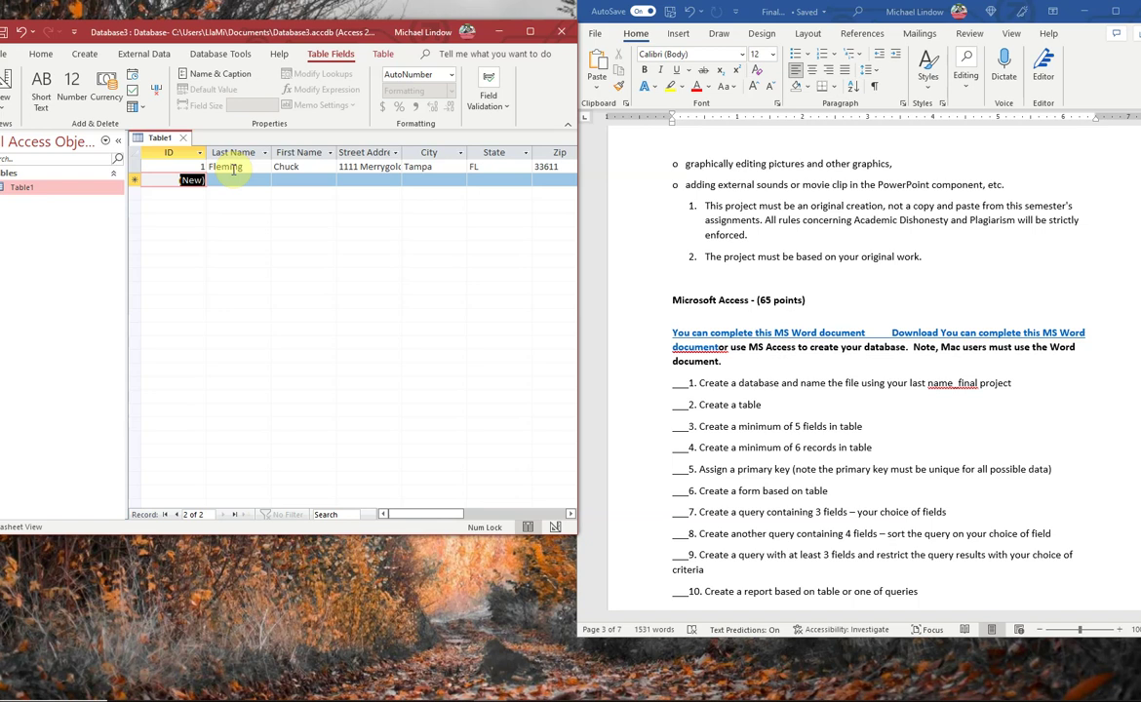
# - Enter the second friend's last and first name, leaving the remaining fields empty
pyautogui.click(239, 180)
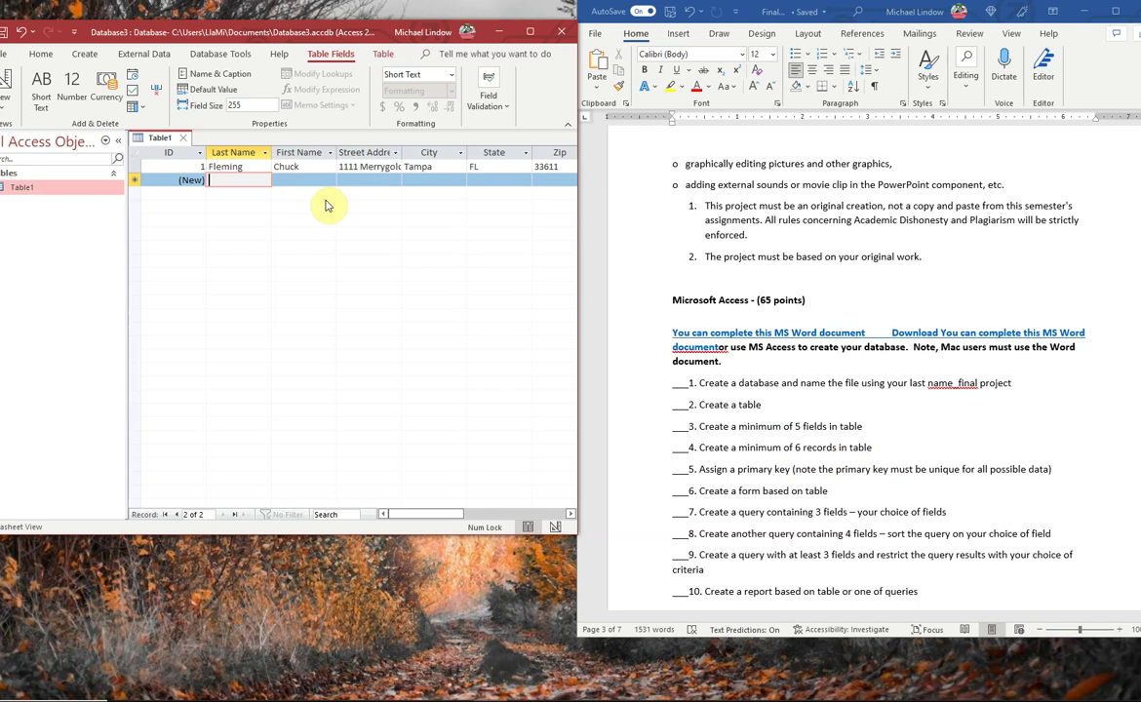
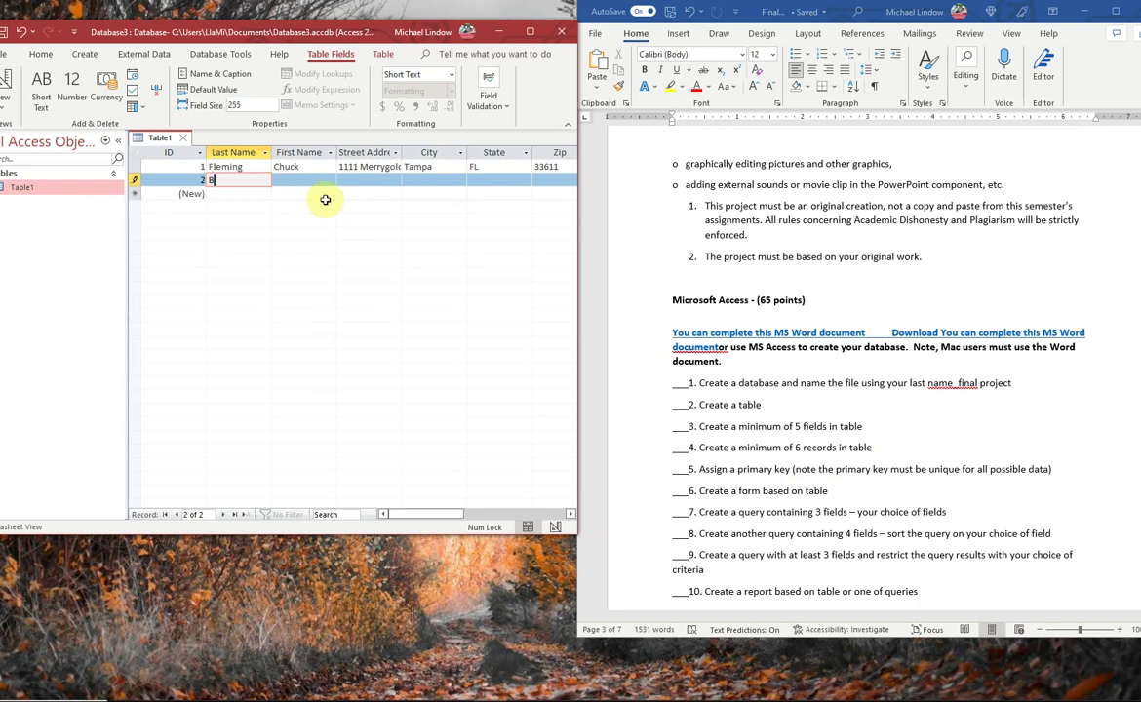
pyautogui.press('Tab')
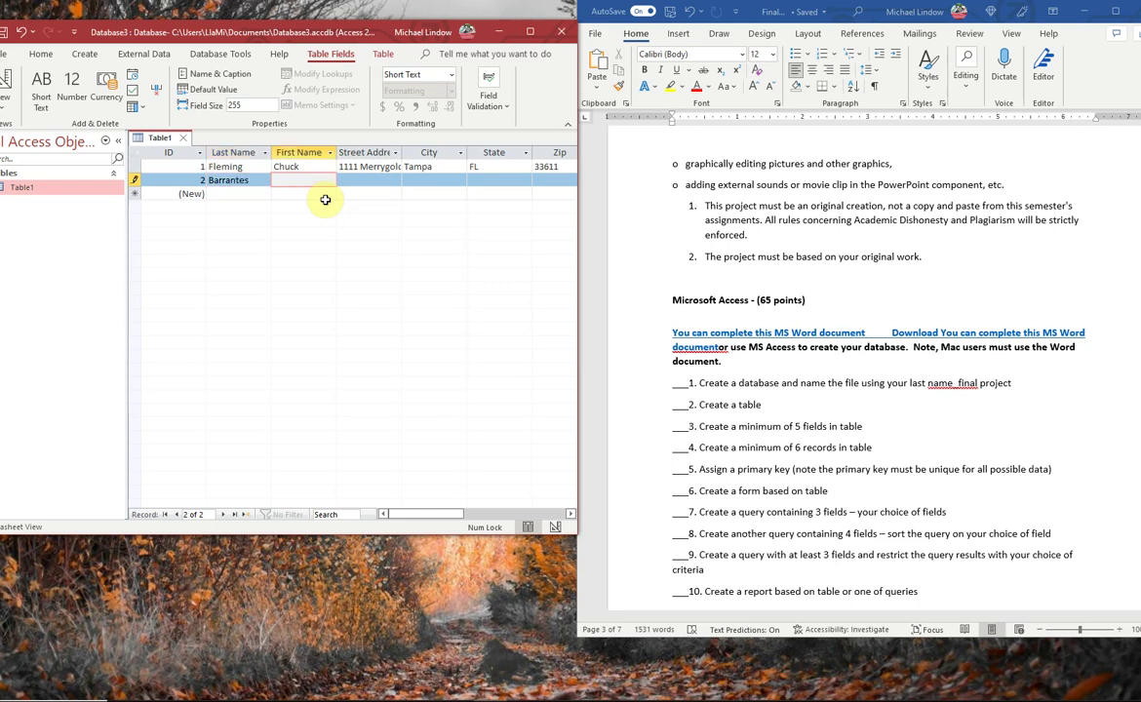
pyautogui.press('Tab')
pyautogui.press('Tab')
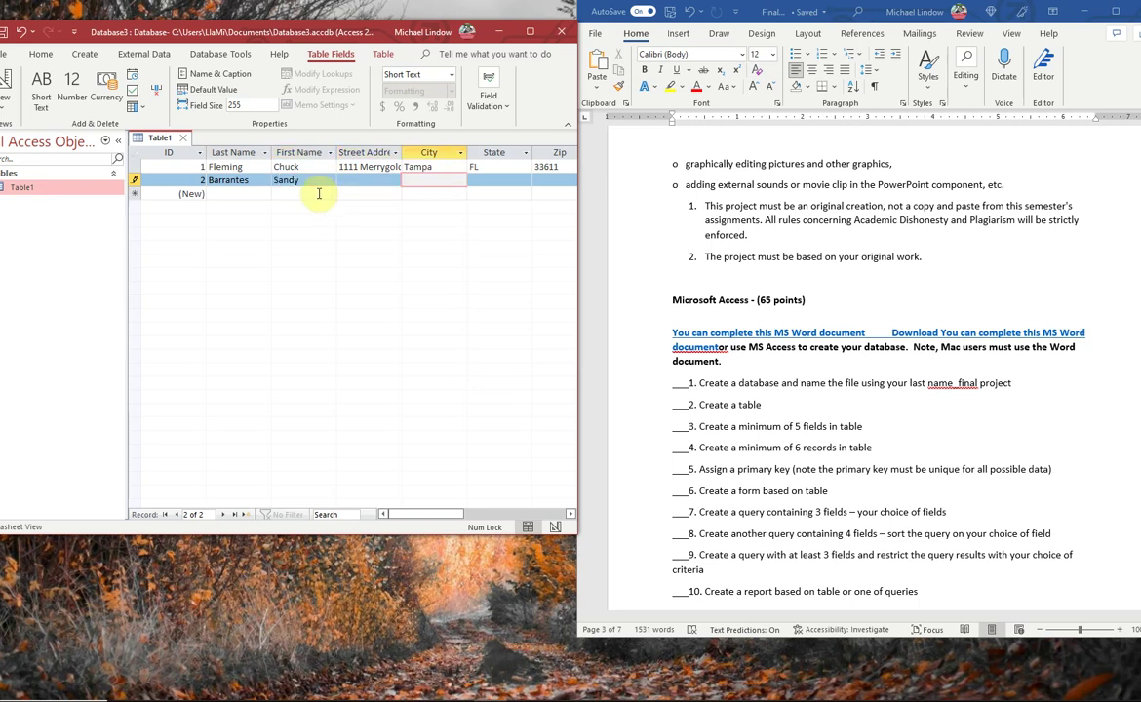
pyautogui.click(260, 194)
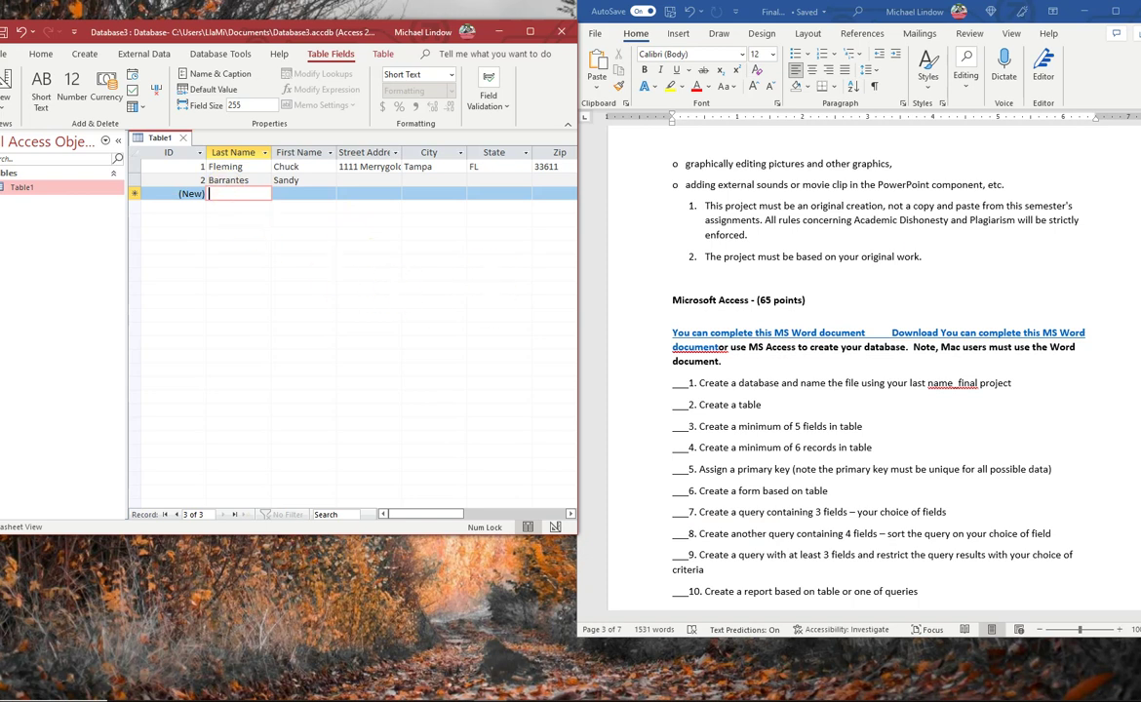
pyautogui.click(308, 181)
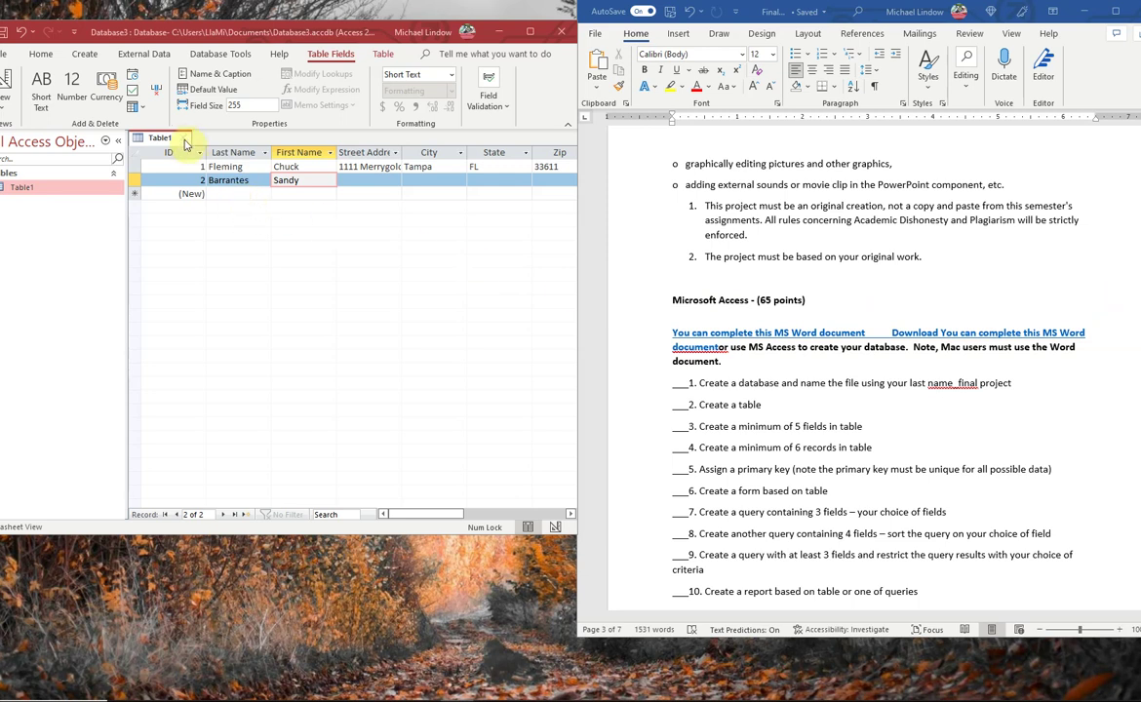
# - Close Table1 and save it under the name Friends
pyautogui.click(187, 143)
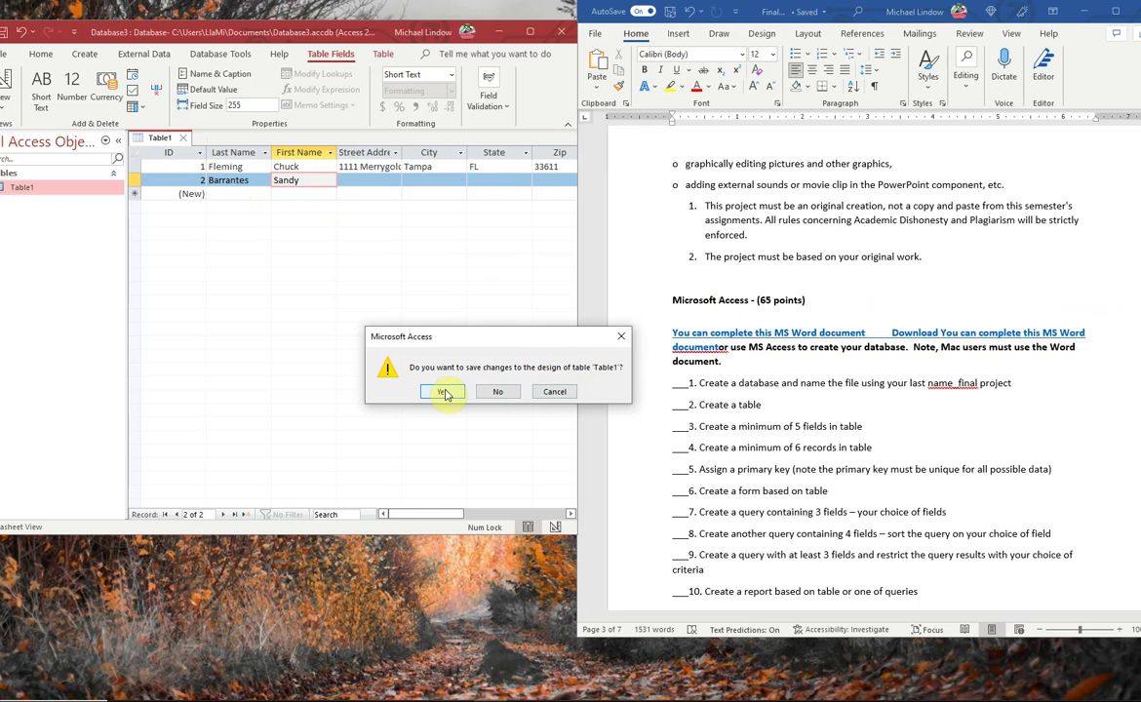
pyautogui.click(445, 393)
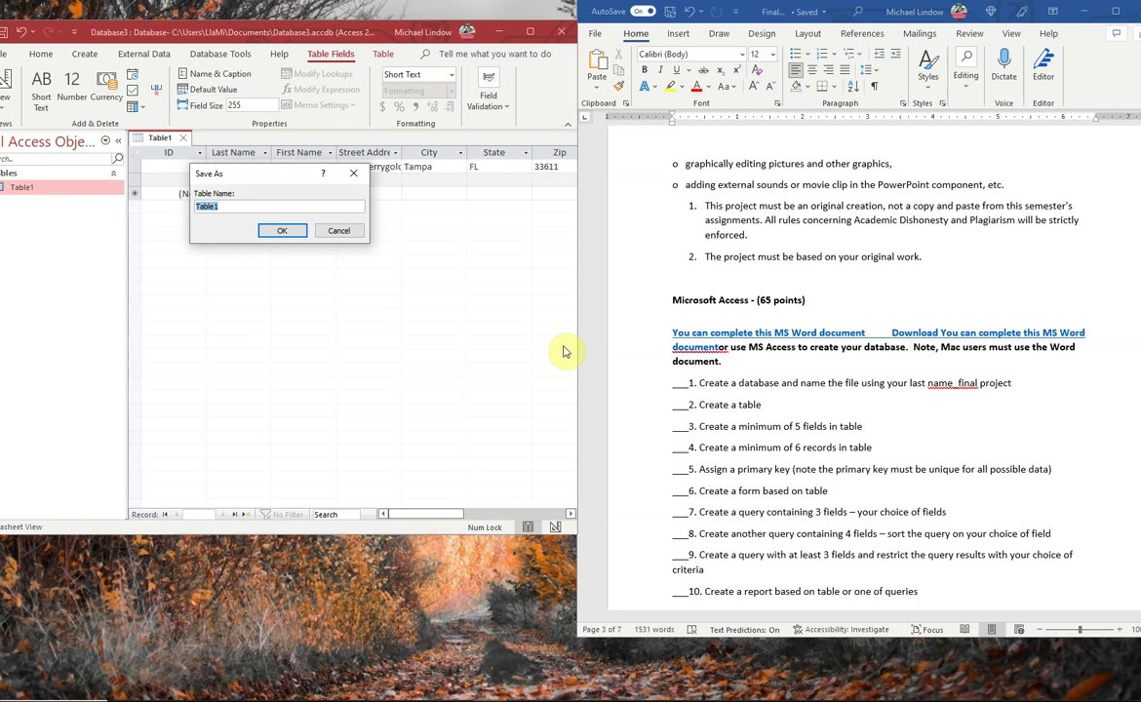
pyautogui.write('Fr')
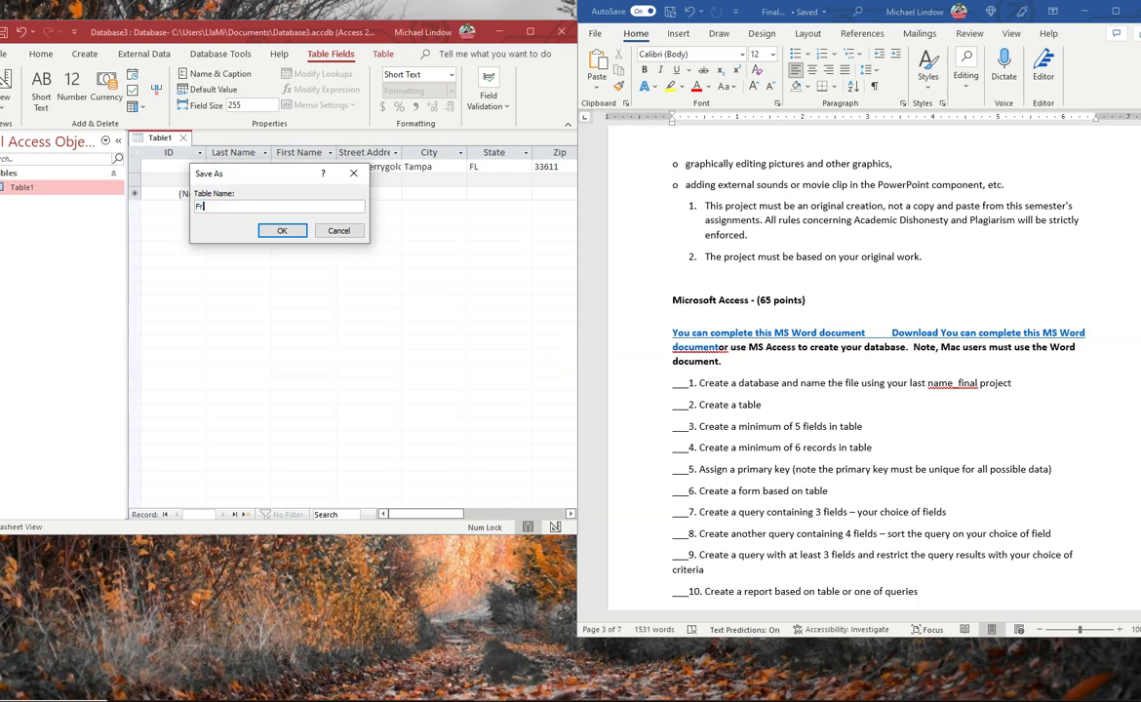
pyautogui.write('iends')
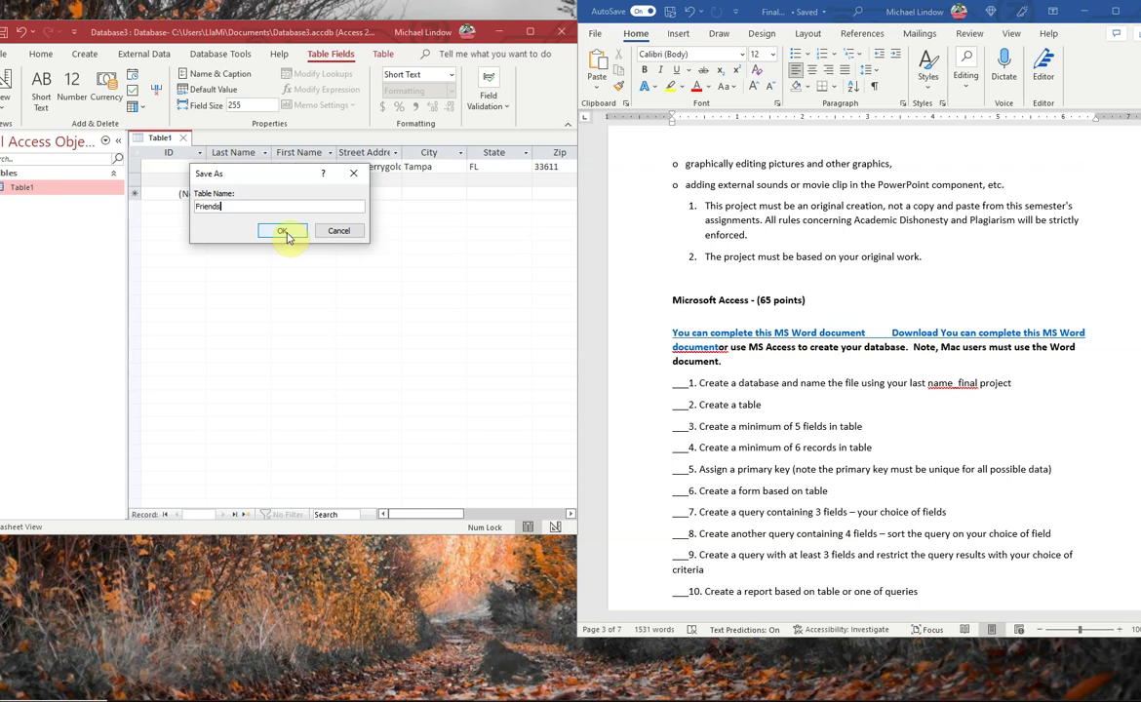
pyautogui.click(282, 231)
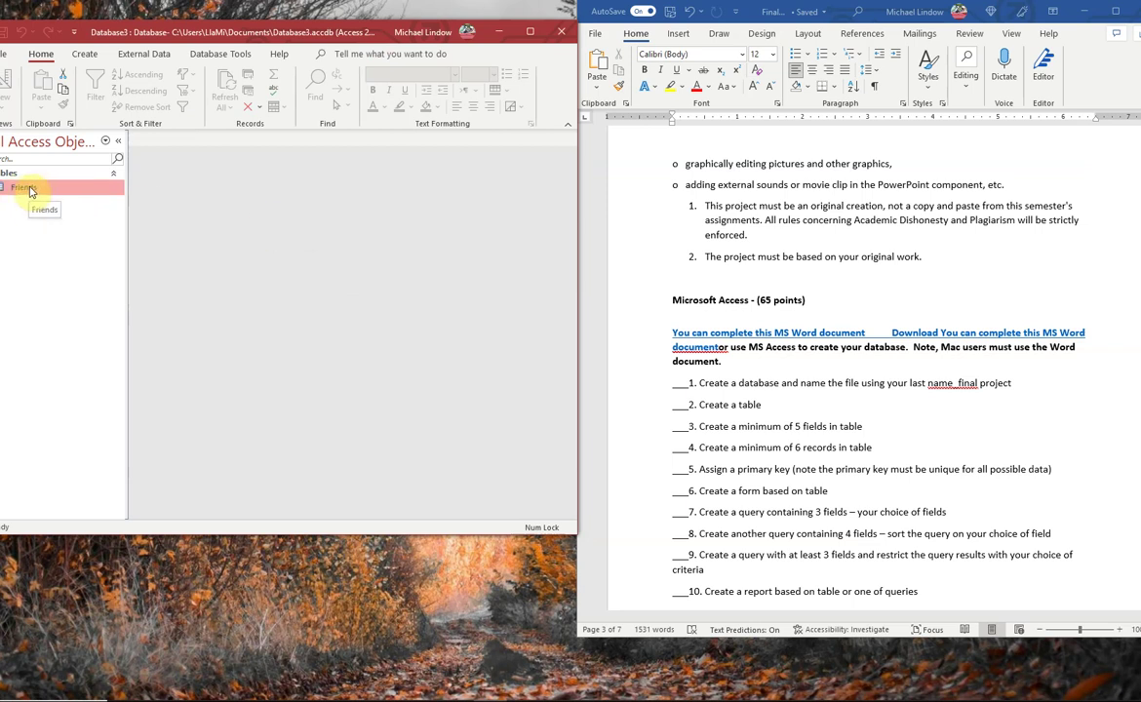
# - Reopen the Friends table from the navigation pane as a datasheet showing both records
pyautogui.doubleClick(30, 191)
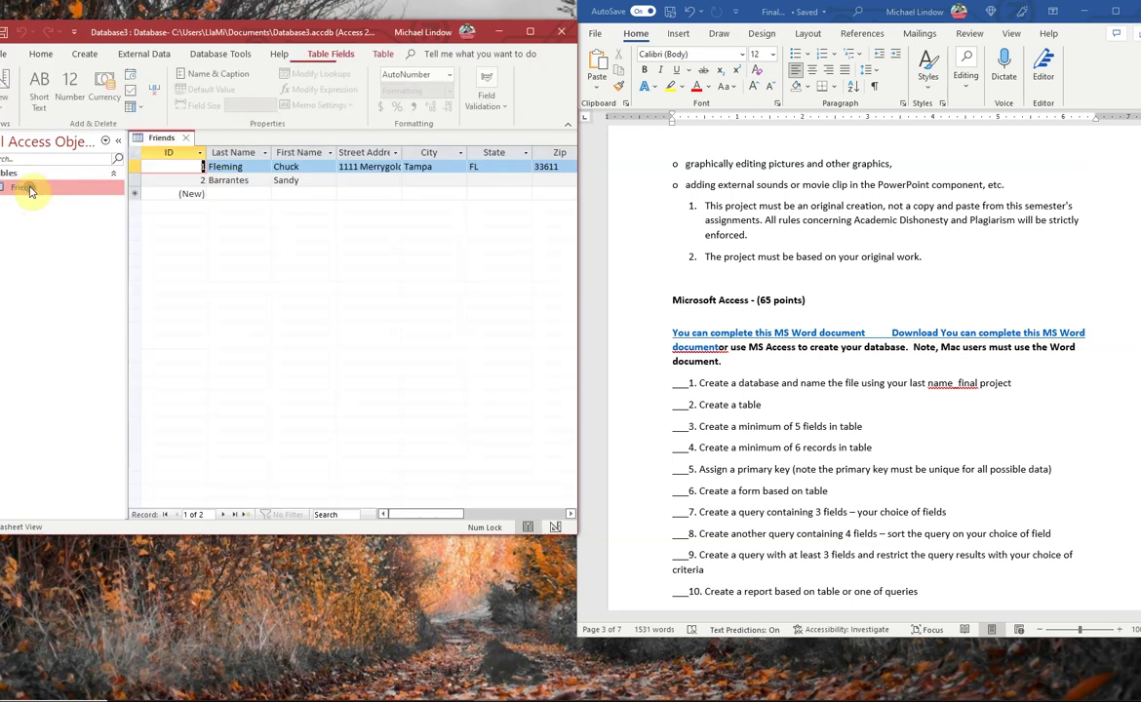
pyautogui.click(187, 143)
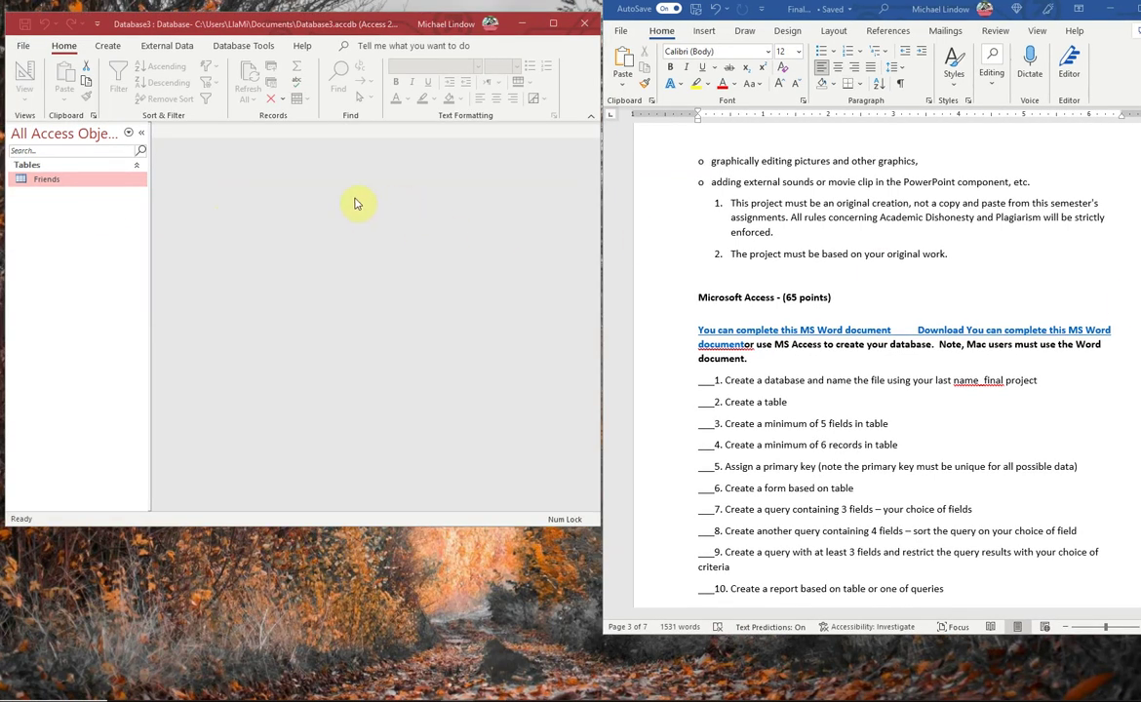
pyautogui.doubleClick(44, 181)
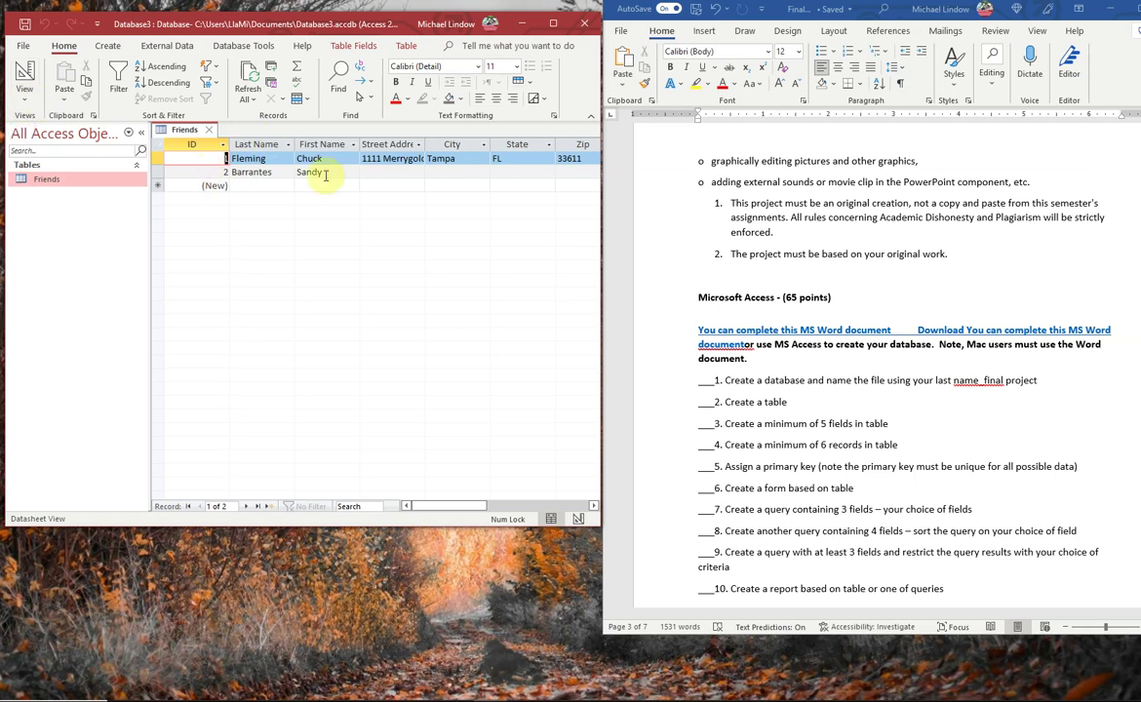
pyautogui.click(24, 96)
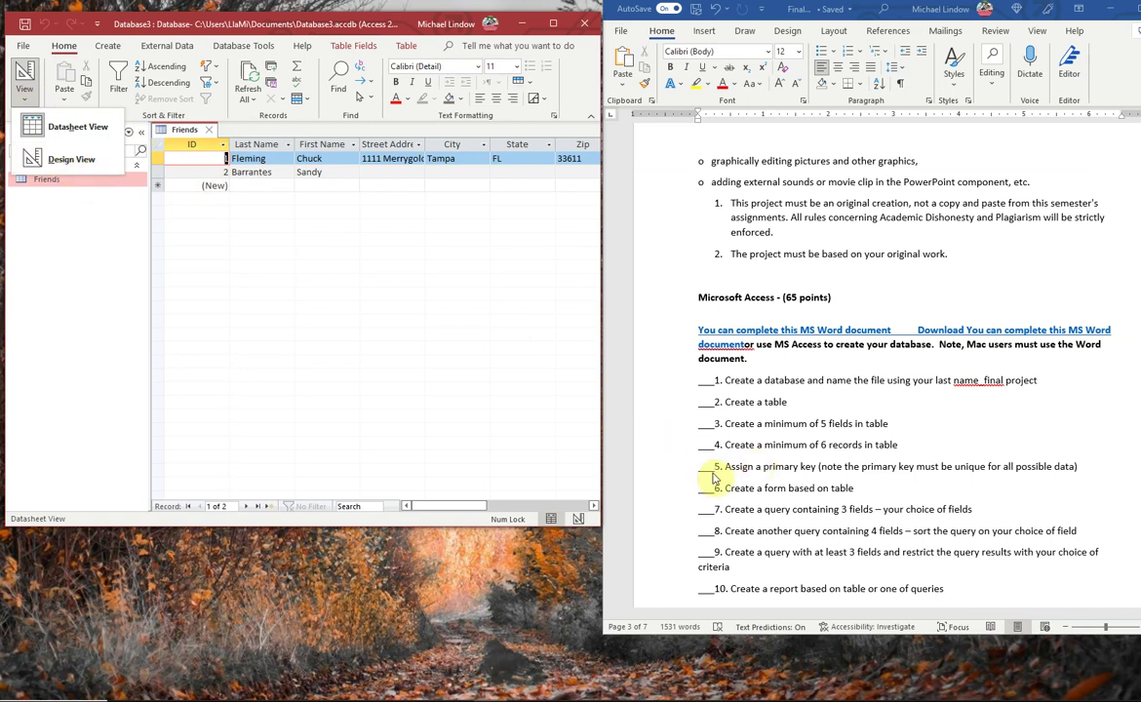
# - Switch the Friends table to Design View to check its eight fields and data types
pyautogui.click(75, 162)
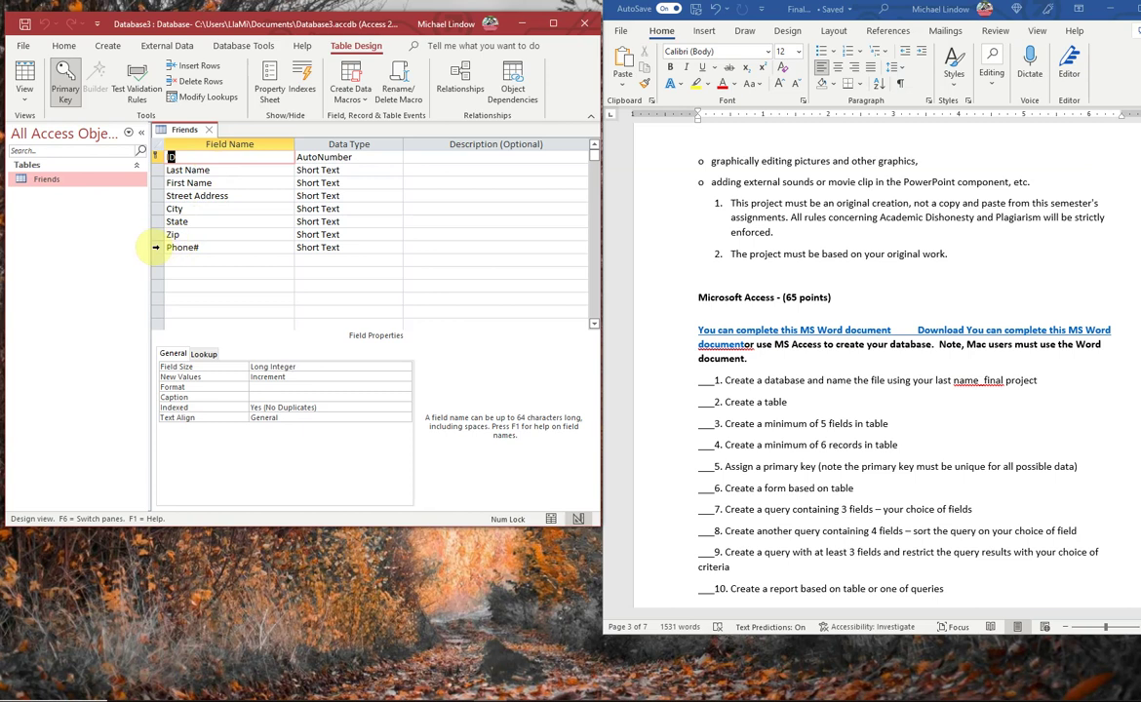
# - Set the Phone# field as the Friends table's primary key from its row's context menu
pyautogui.click(156, 248)
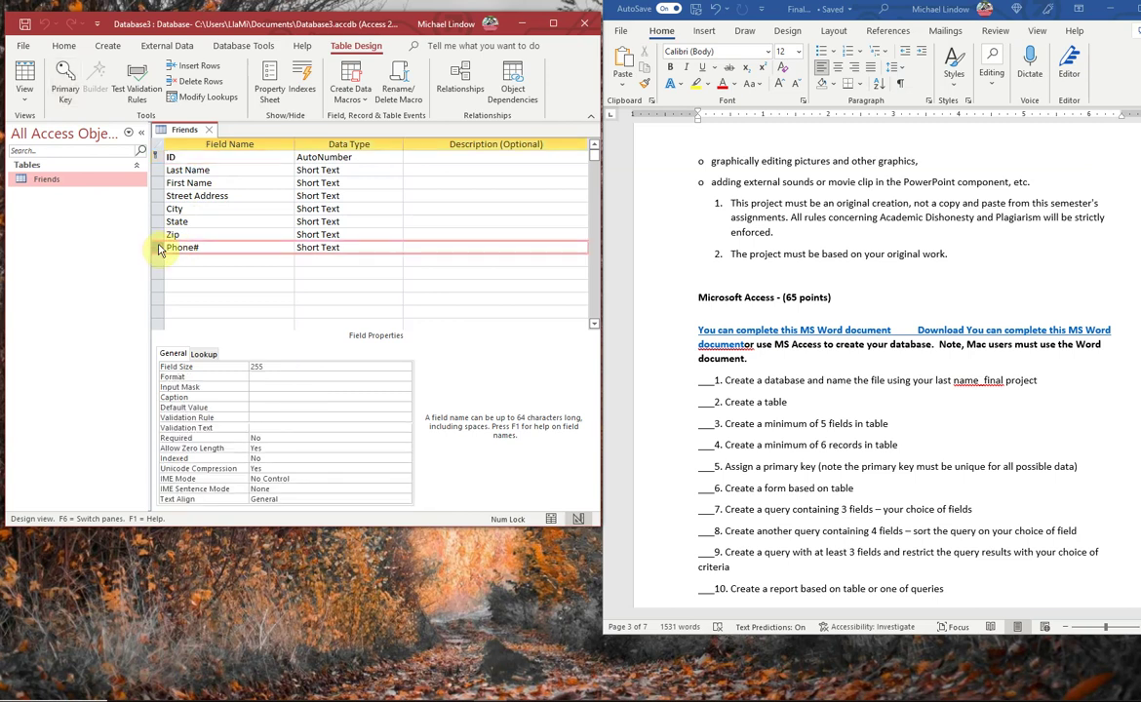
pyautogui.rightClick(159, 249)
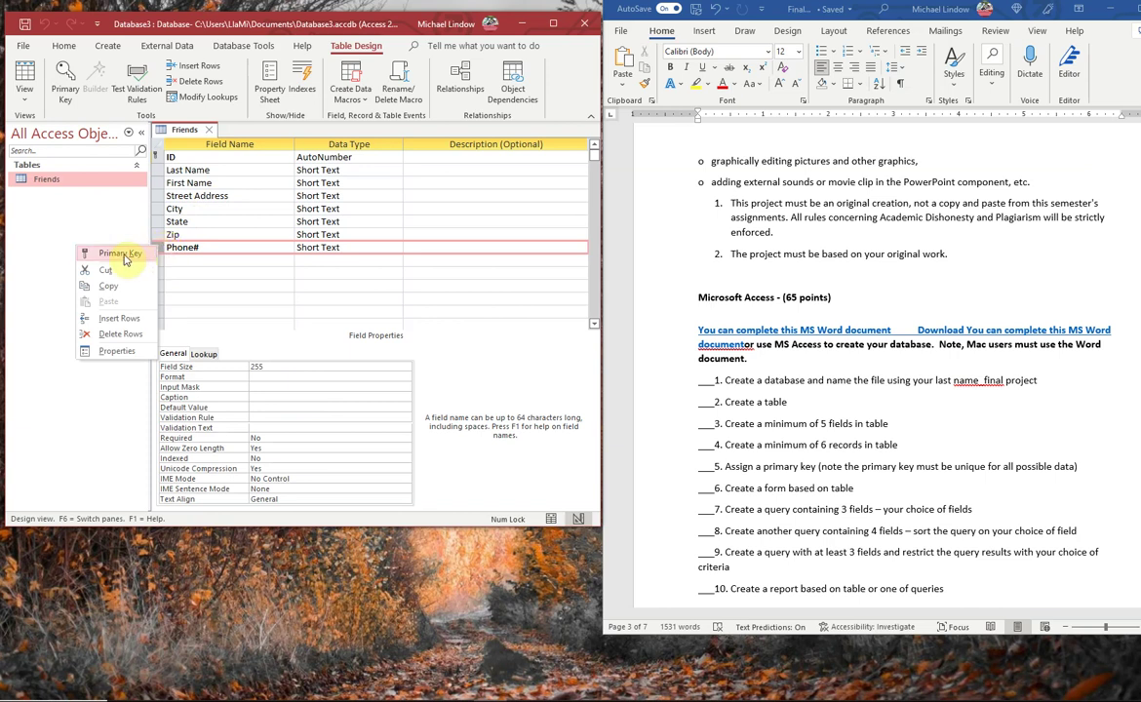
pyautogui.click(121, 255)
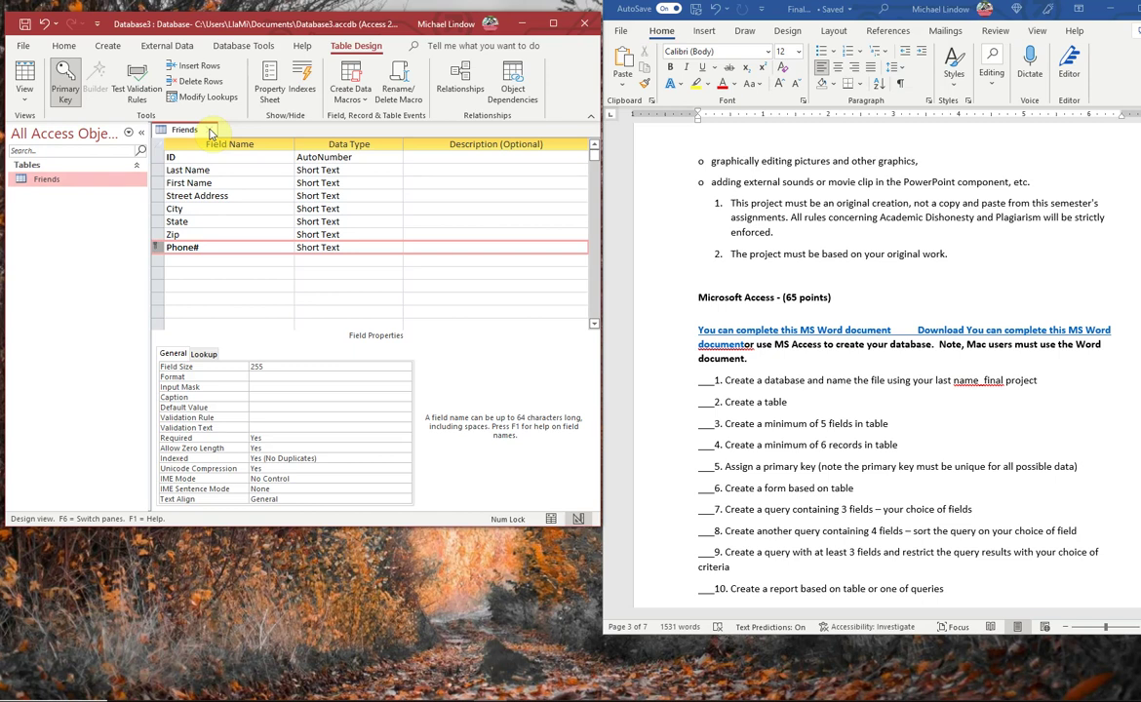
pyautogui.click(209, 130)
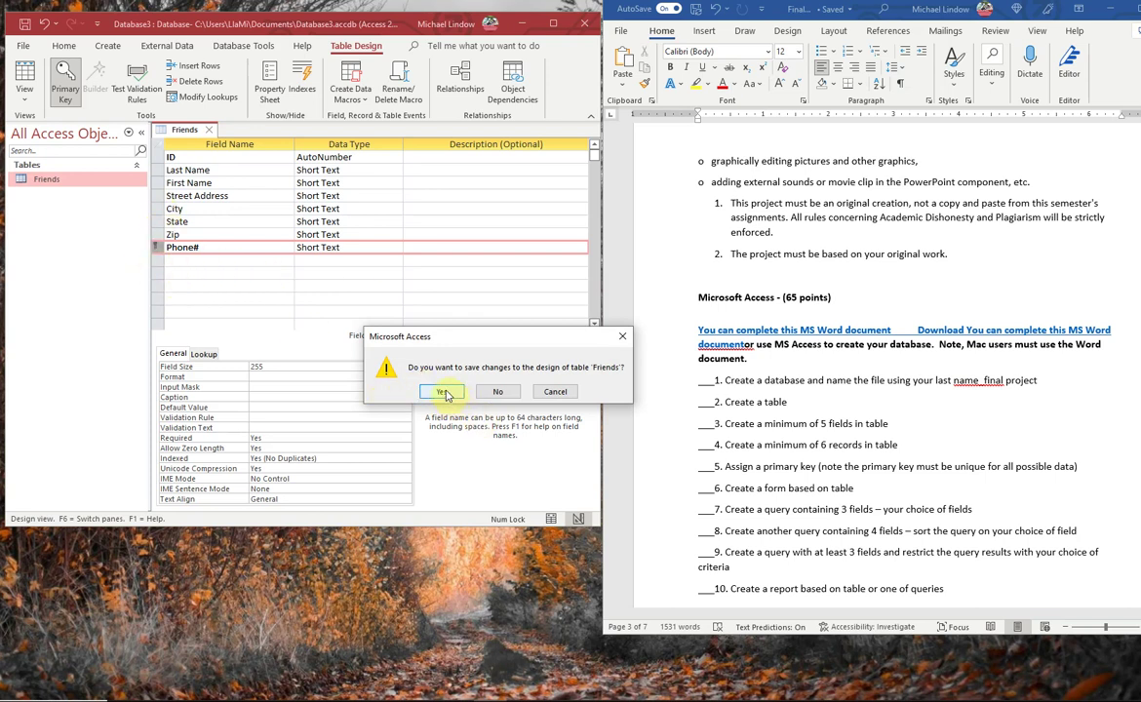
pyautogui.click(445, 392)
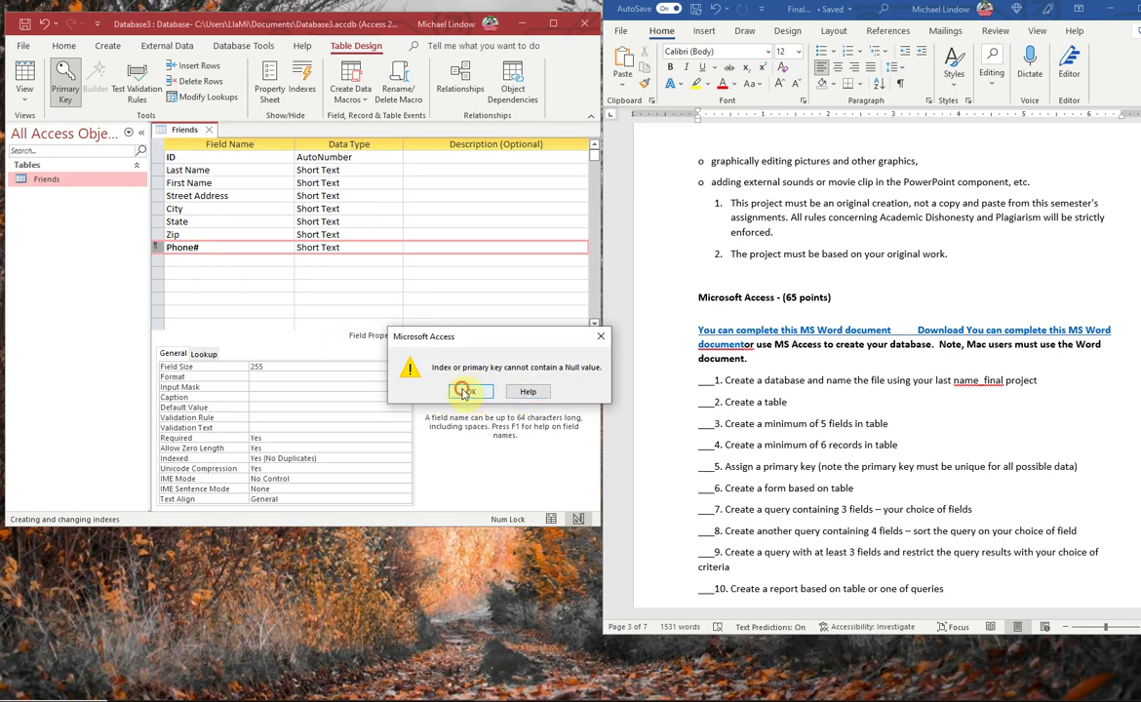
pyautogui.click(461, 391)
pyautogui.click(501, 391)
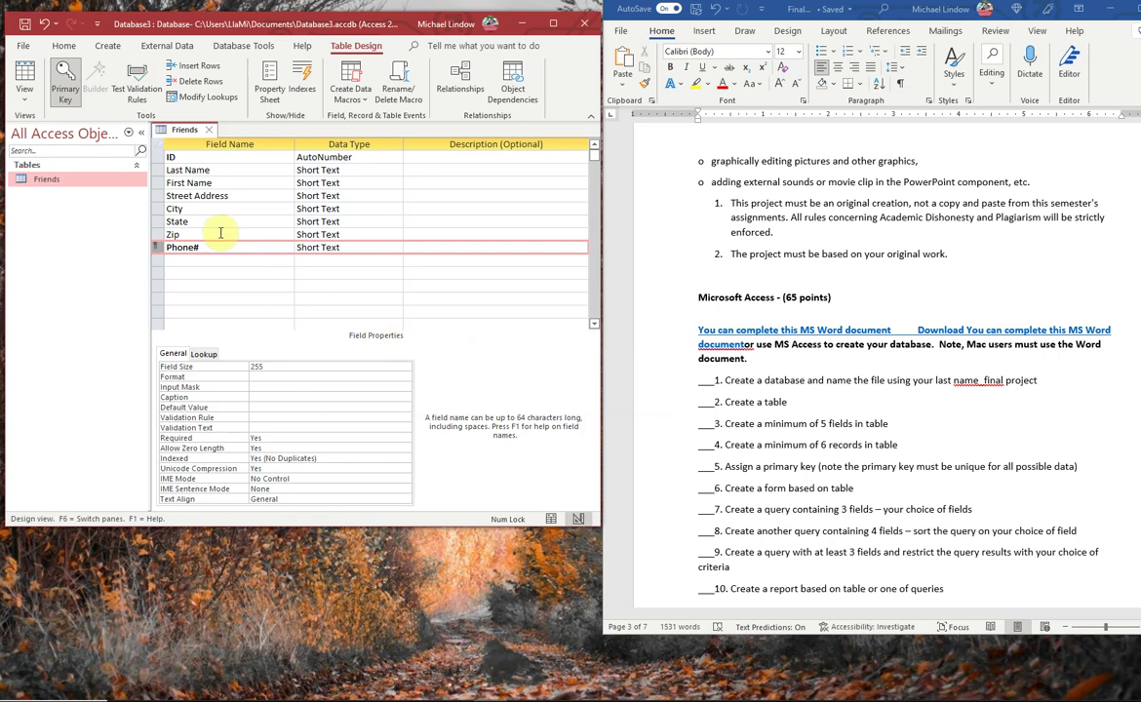
pyautogui.click(28, 93)
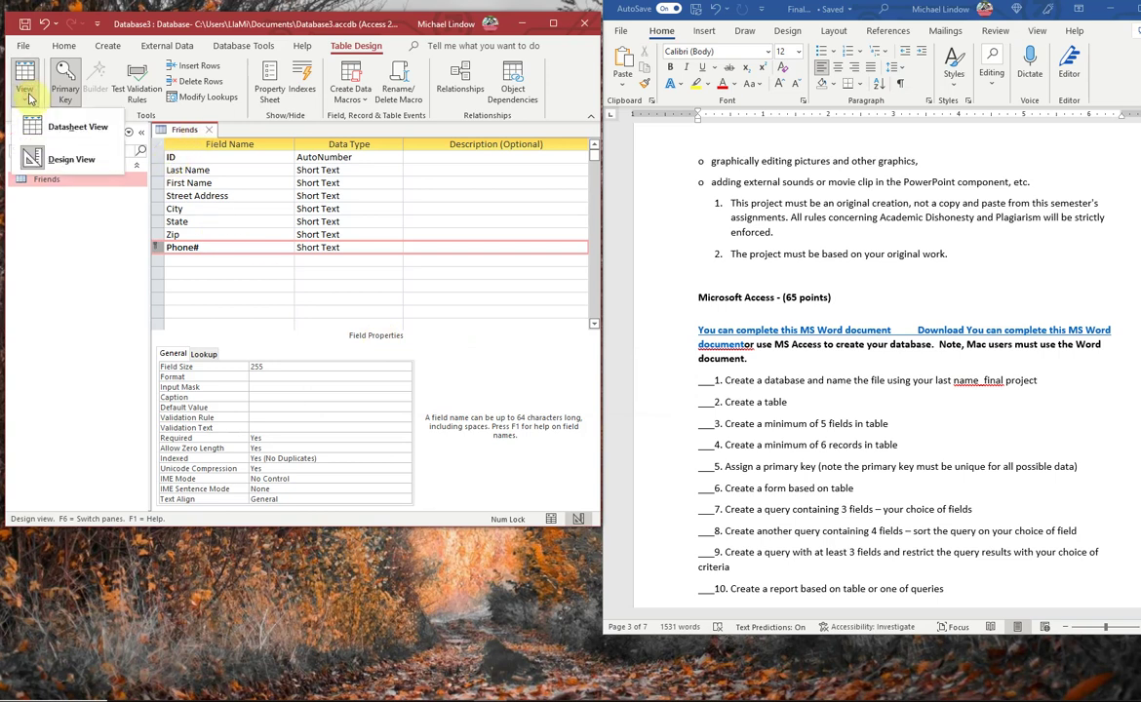
pyautogui.click(54, 122)
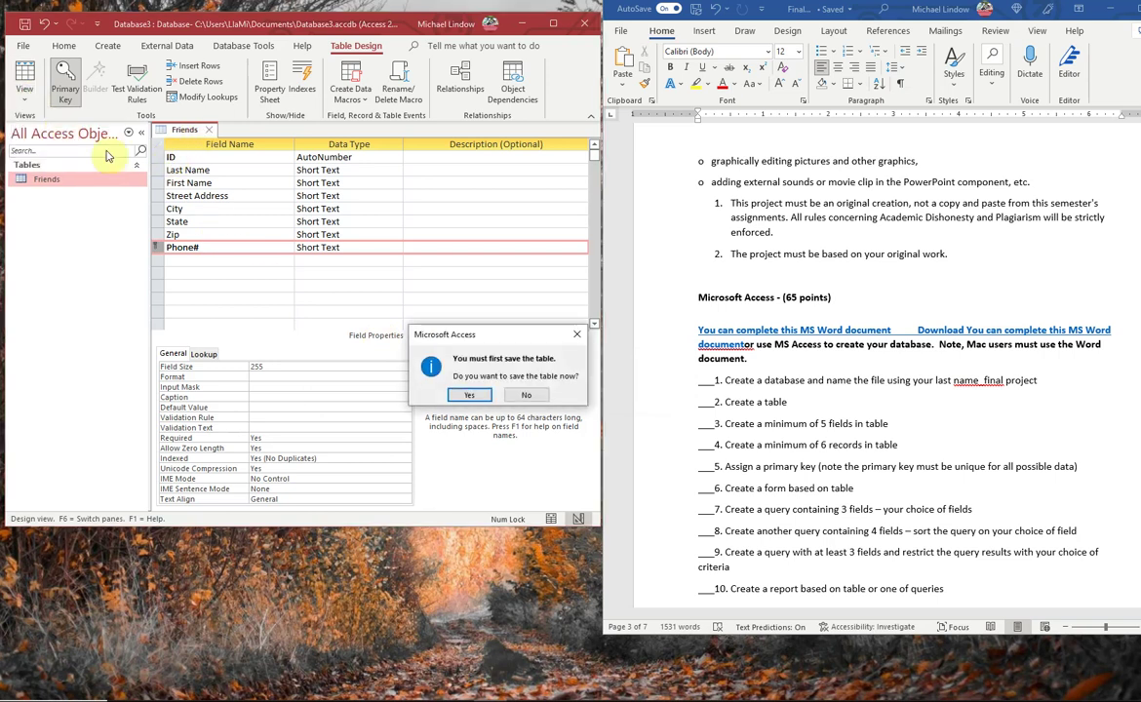
pyautogui.click(469, 395)
pyautogui.click(472, 391)
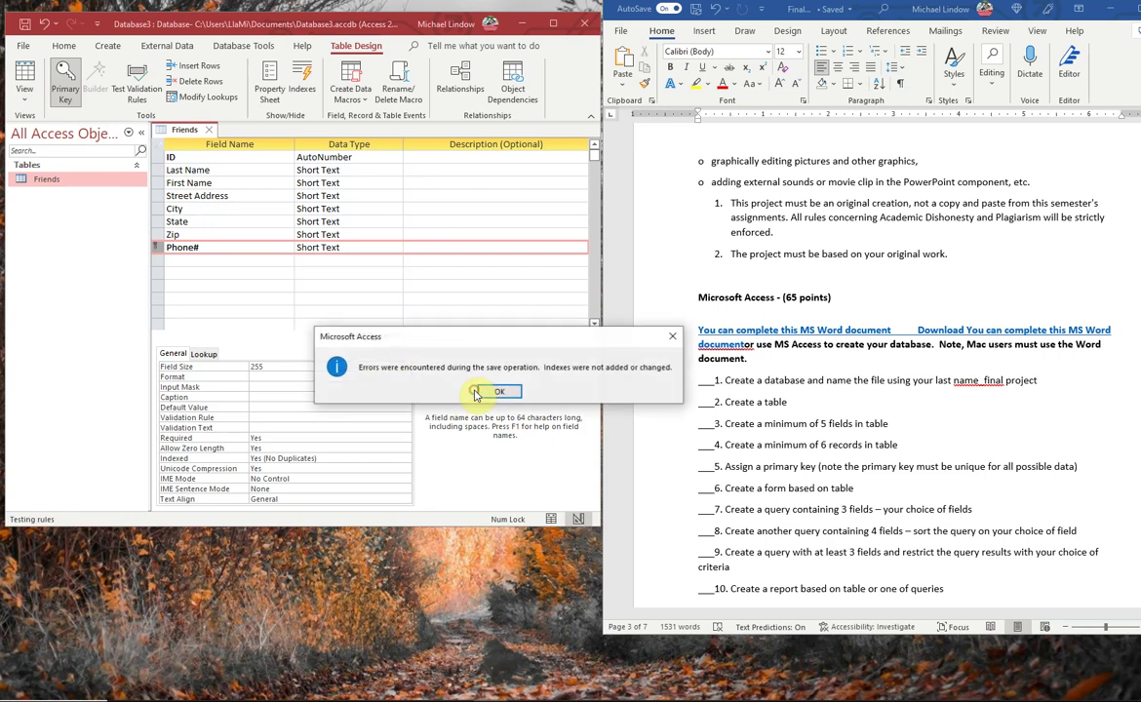
pyautogui.click(480, 391)
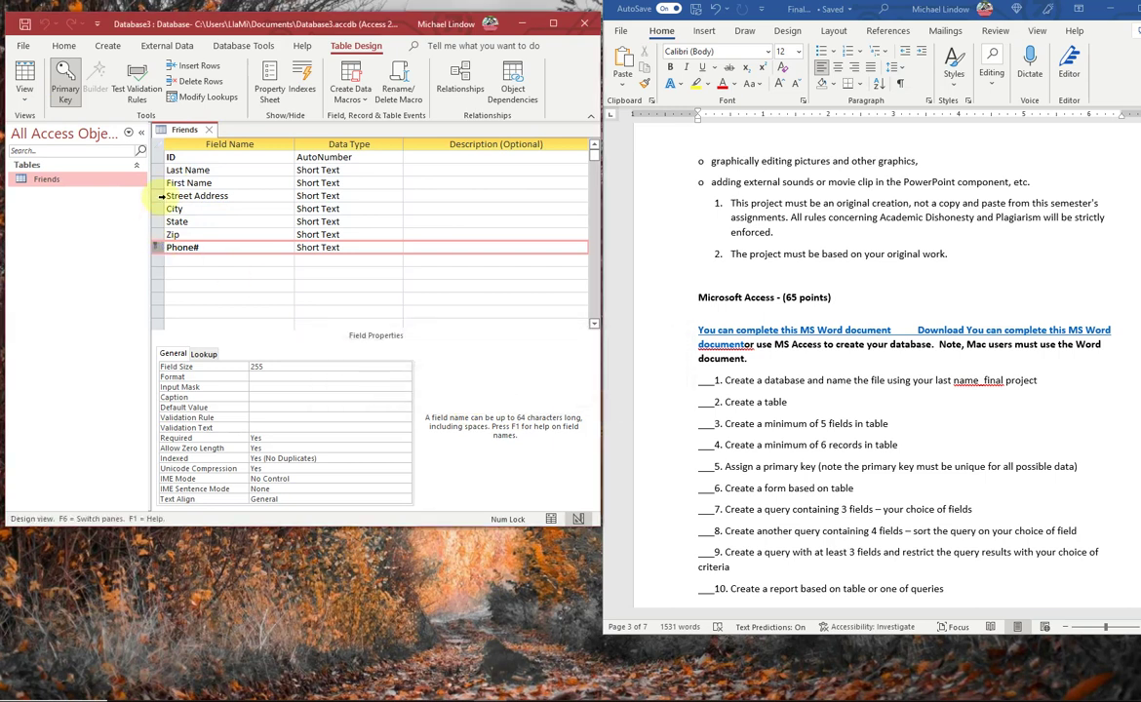
# - Make the ID field the Friends table's primary key in place of Phone#
pyautogui.click(157, 157)
pyautogui.rightClick(153, 157)
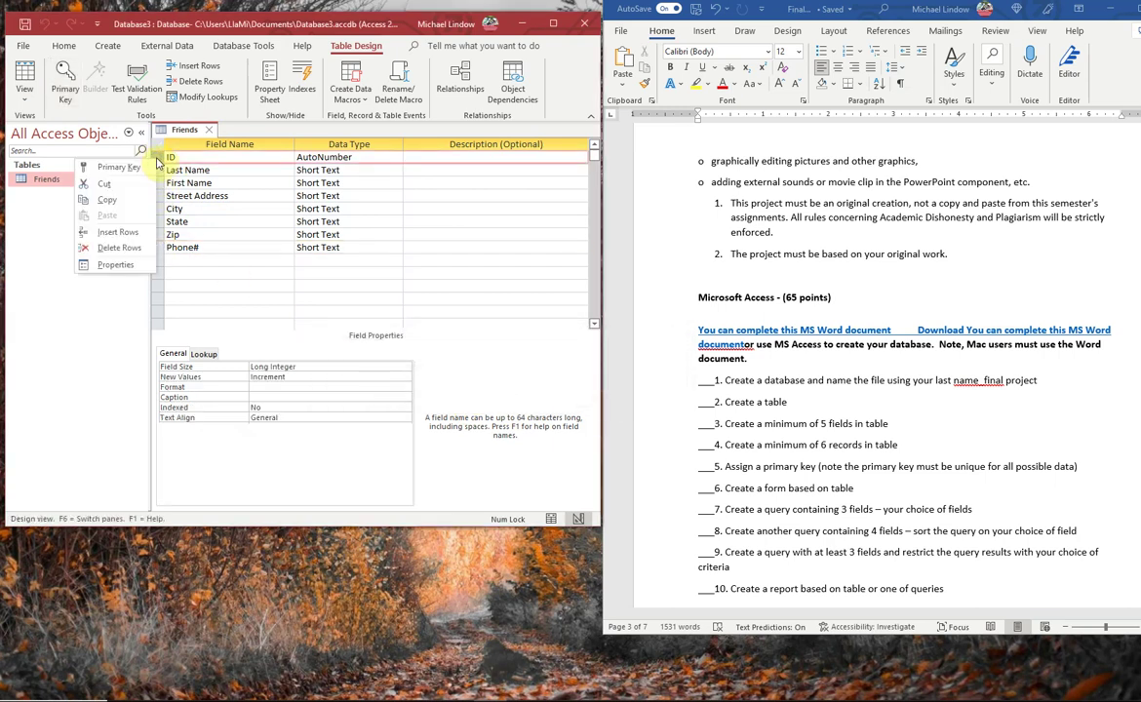
pyautogui.click(125, 168)
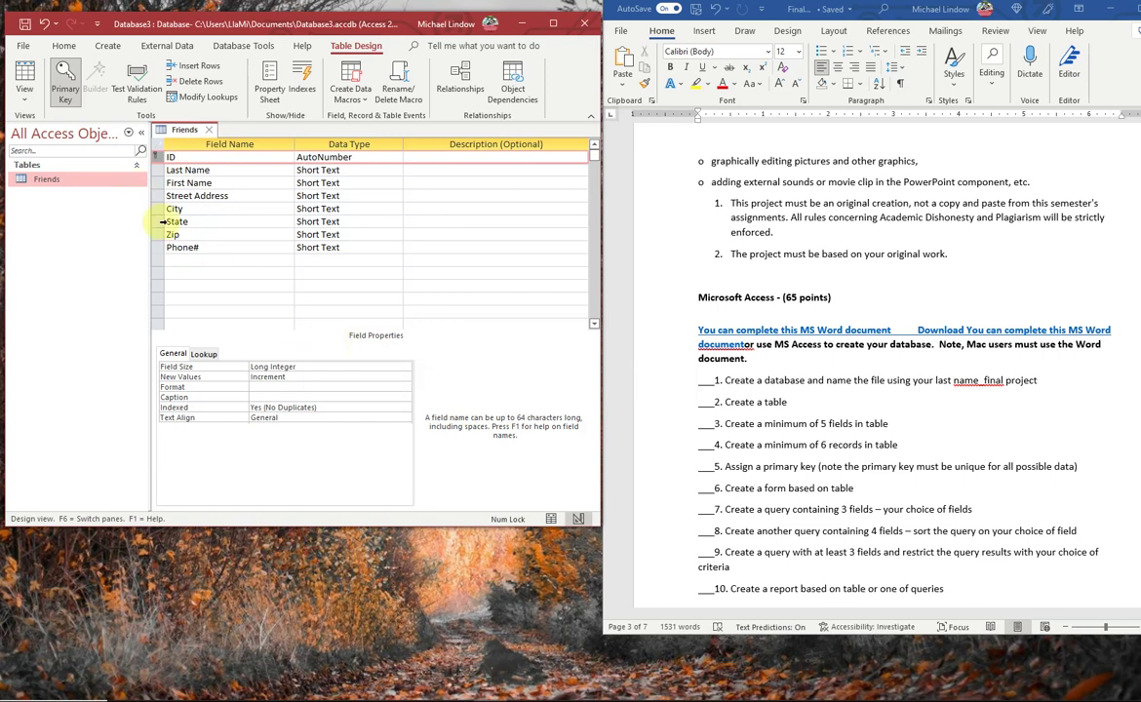
# - Save the table and switch to Datasheet View to see its records
pyautogui.click(21, 96)
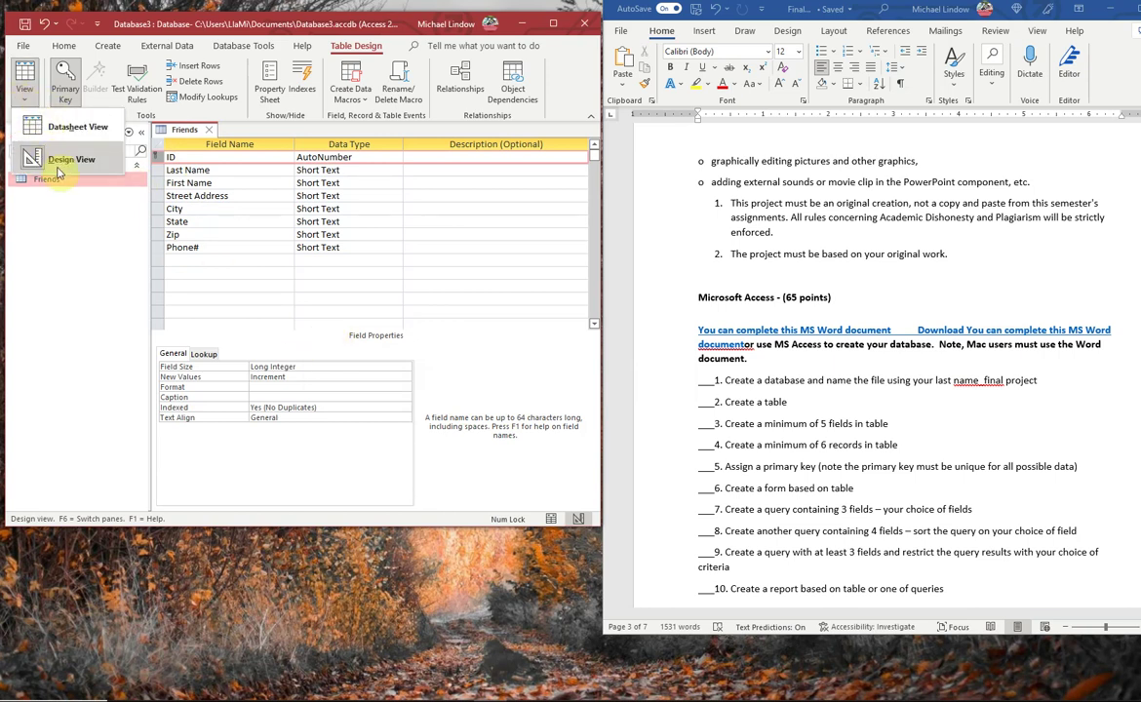
pyautogui.click(66, 129)
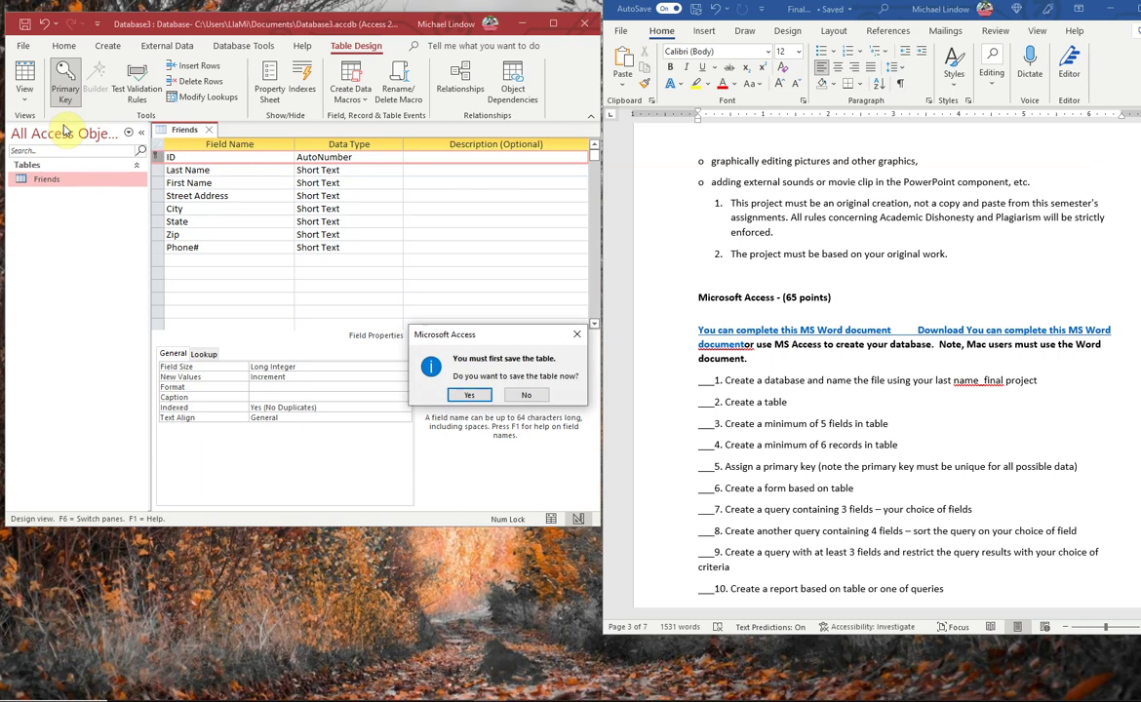
pyautogui.click(469, 395)
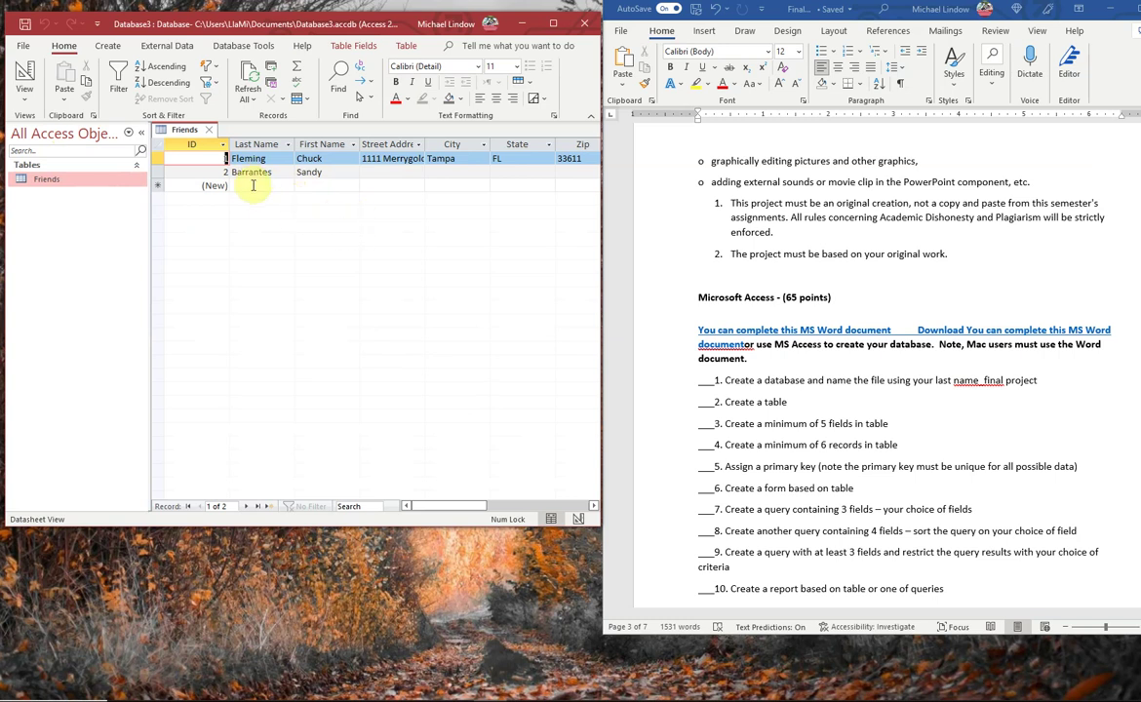
# - Select the (New) record row, scroll the datasheet right, then close the Friends table with Ctrl+W
pyautogui.click(255, 186)
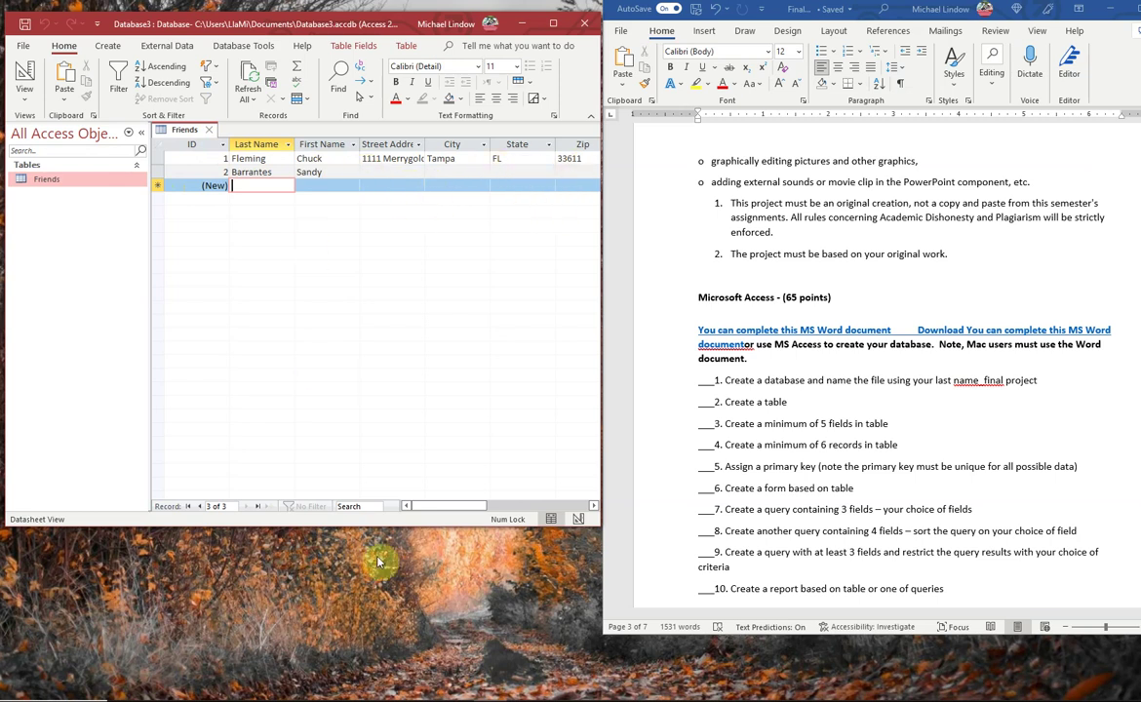
pyautogui.moveTo(434, 506); pyautogui.dragTo(403, 502)
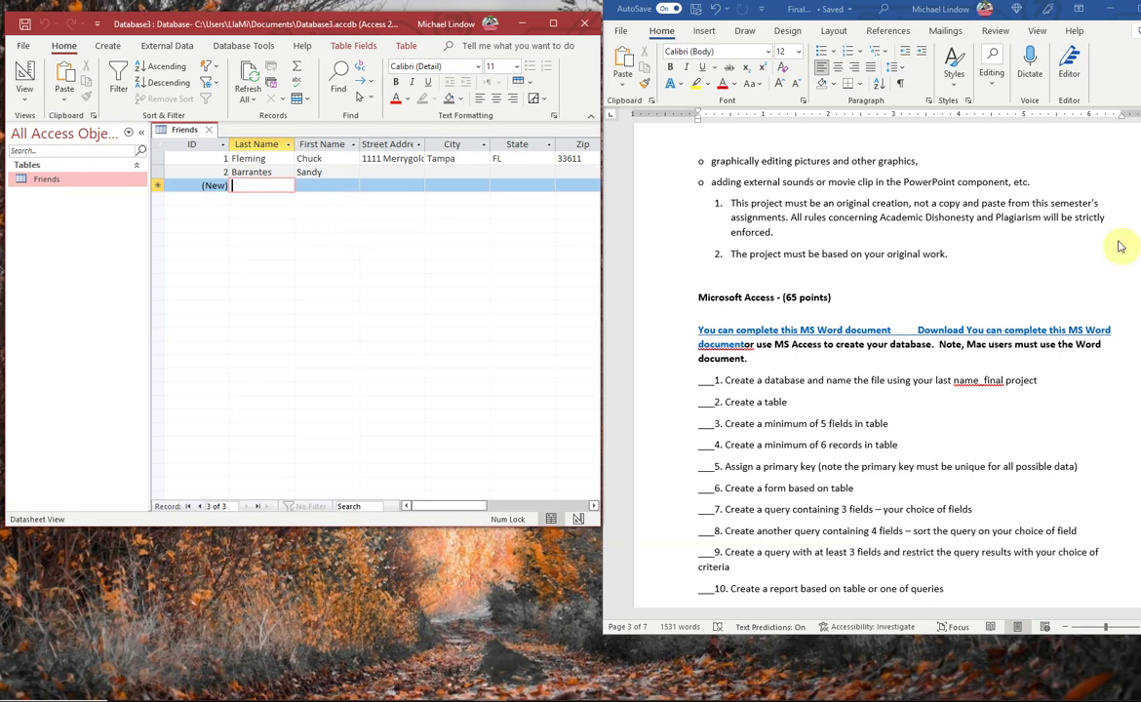
pyautogui.hotkey('ctrl', 'w')
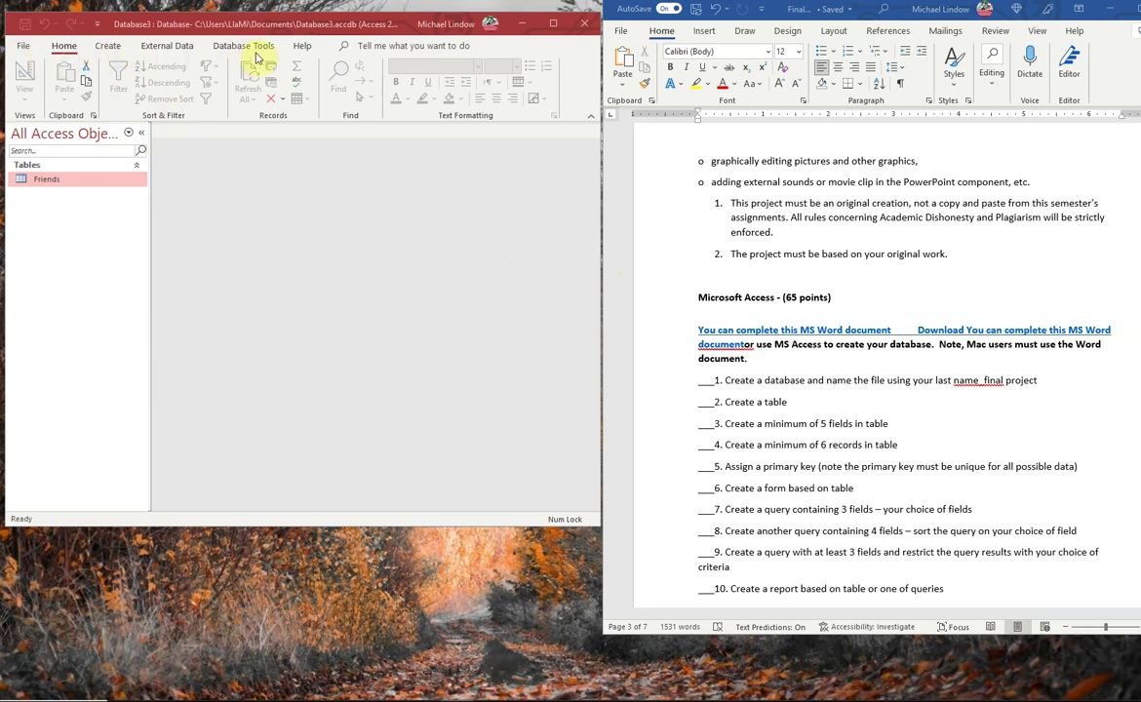
# - Generate a Friends form from the table using Form on the Create tab
pyautogui.click(109, 47)
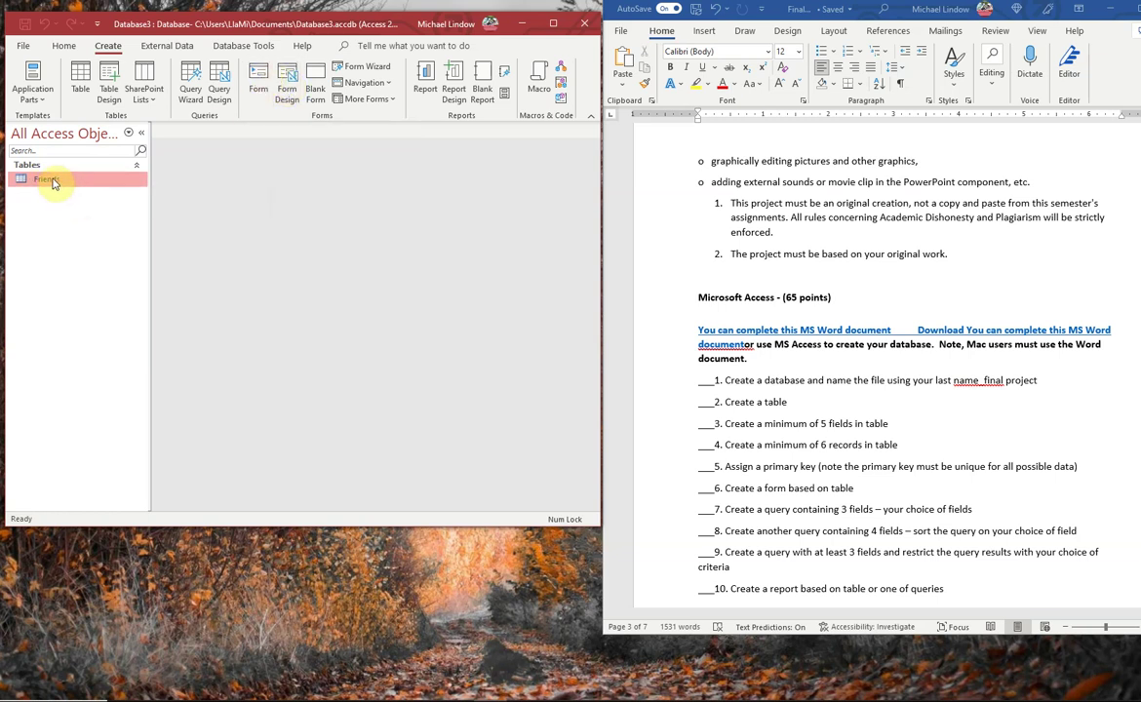
pyautogui.click(260, 82)
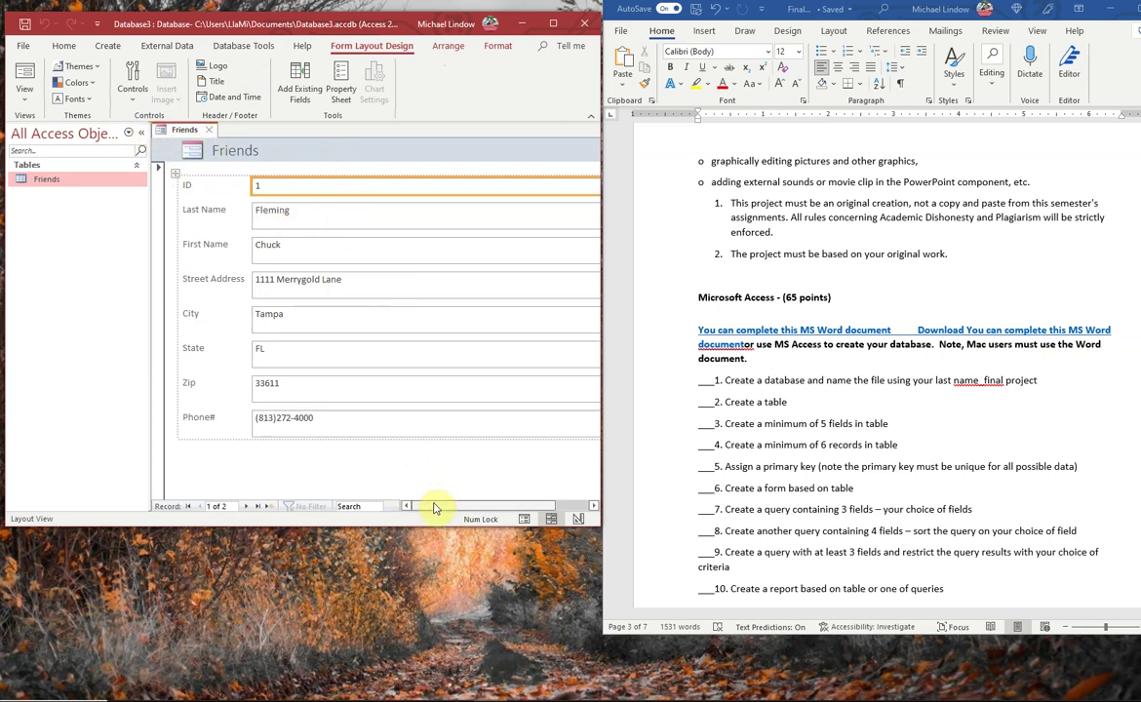
# - Move the form to the second friend record and select its City box
pyautogui.moveTo(438, 504)
pyautogui.mouseDown()
pyautogui.moveTo(489, 505)
pyautogui.moveTo(428, 510)
pyautogui.mouseUp()
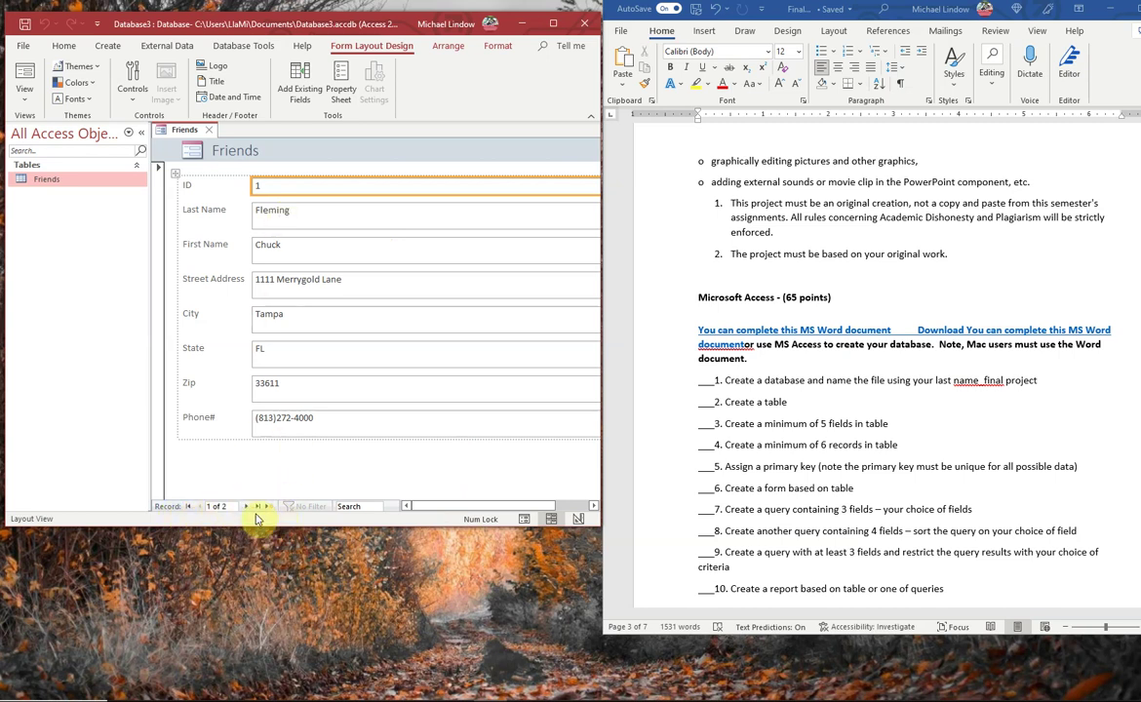
pyautogui.click(248, 508)
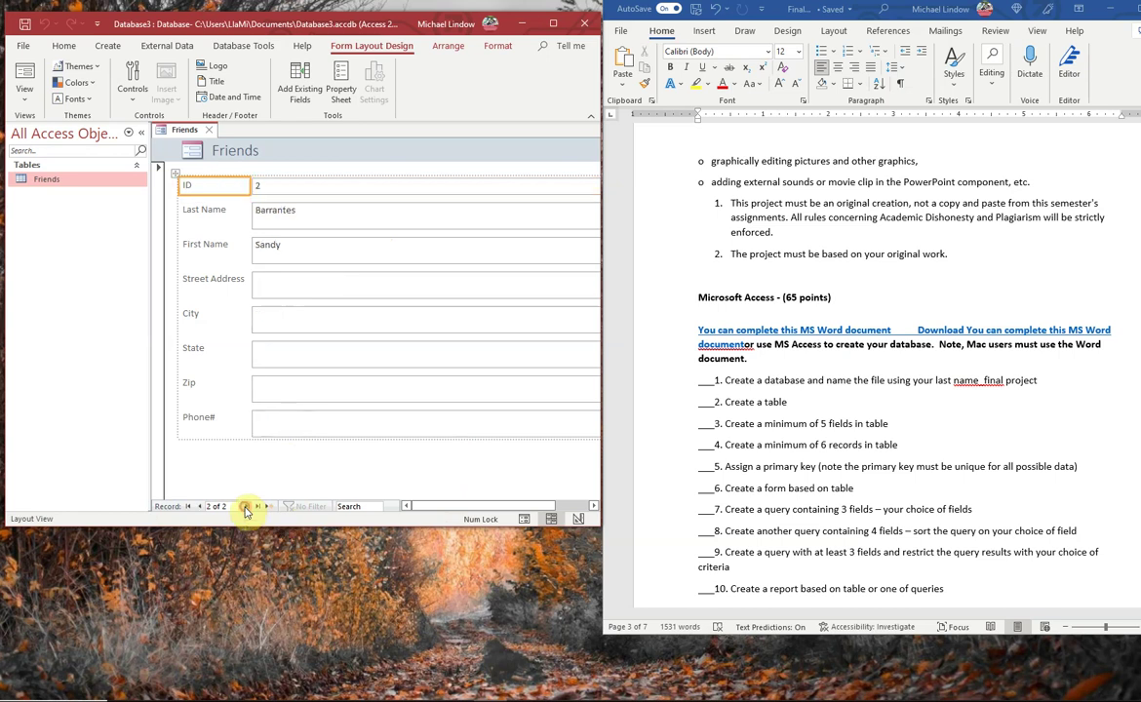
pyautogui.click(293, 321)
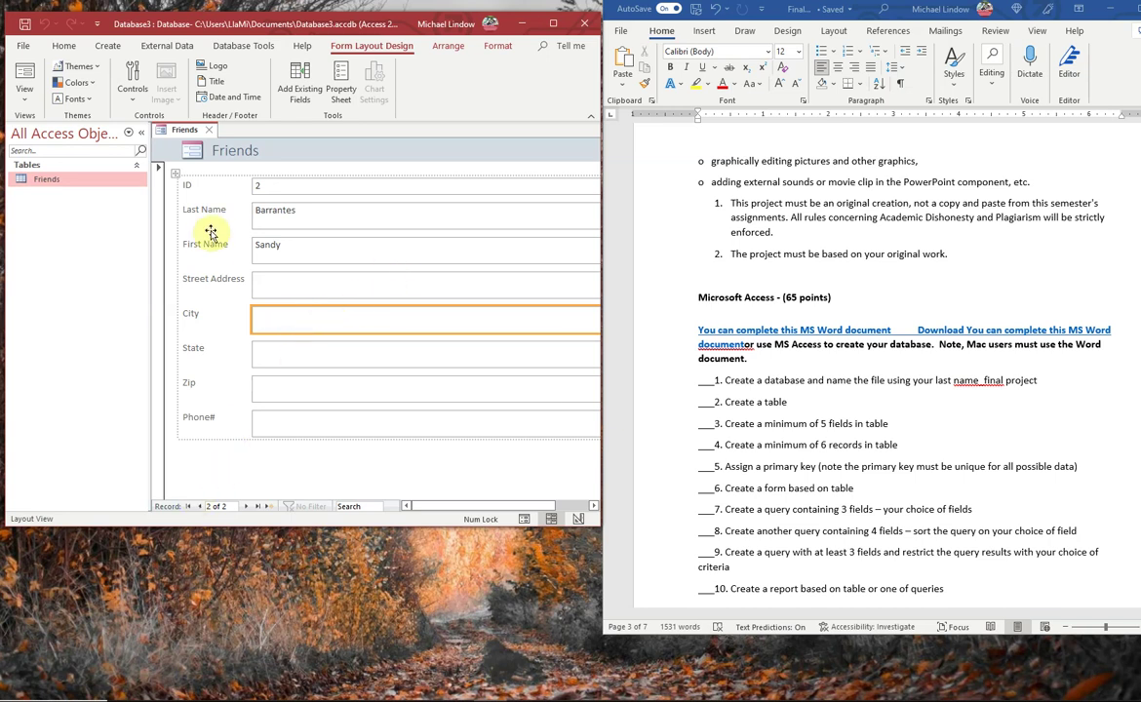
# - Close the new form, confirm saving, and keep the name Friends
pyautogui.click(208, 130)
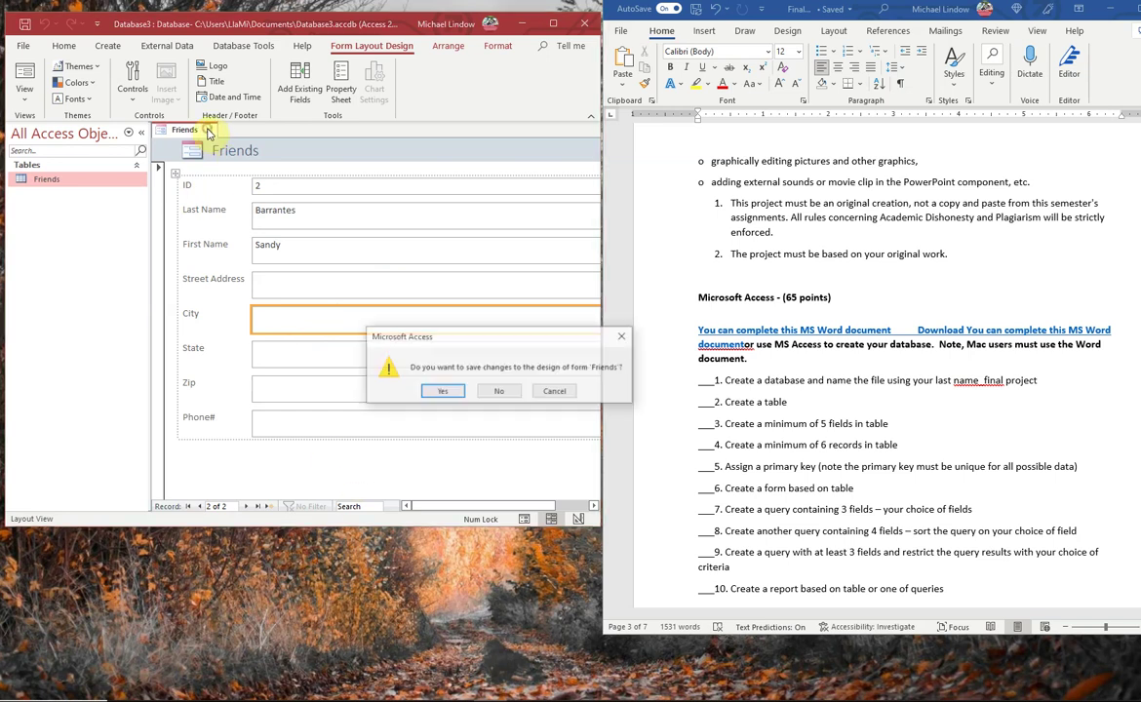
pyautogui.click(439, 393)
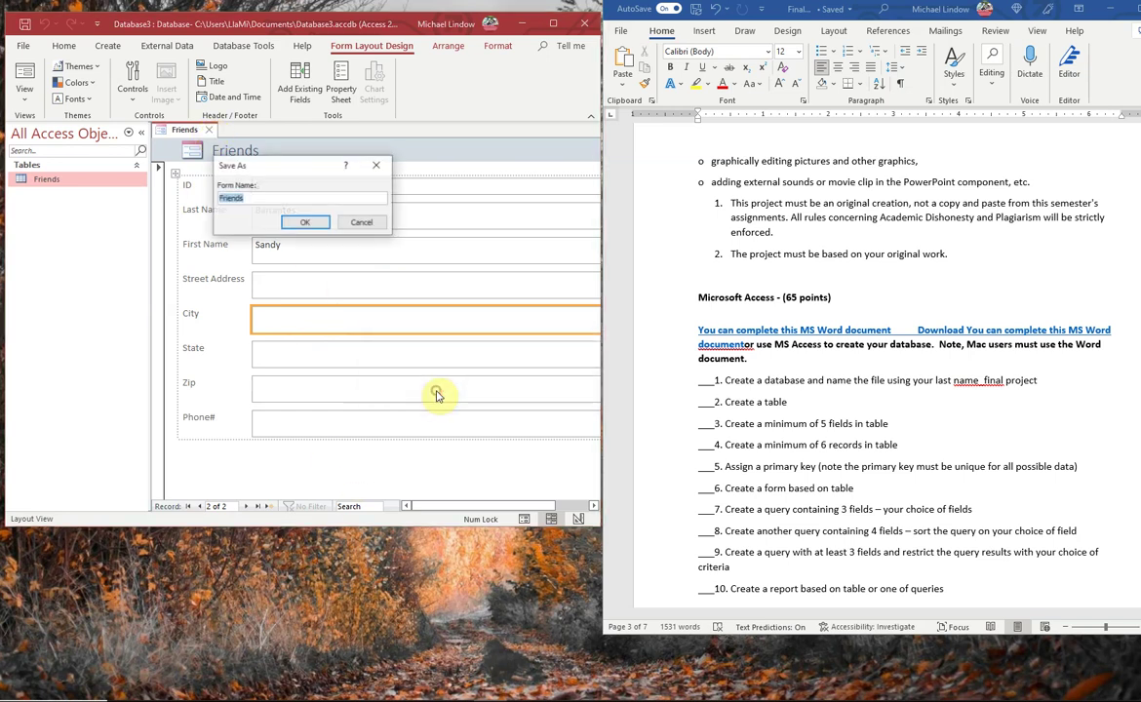
pyautogui.click(306, 225)
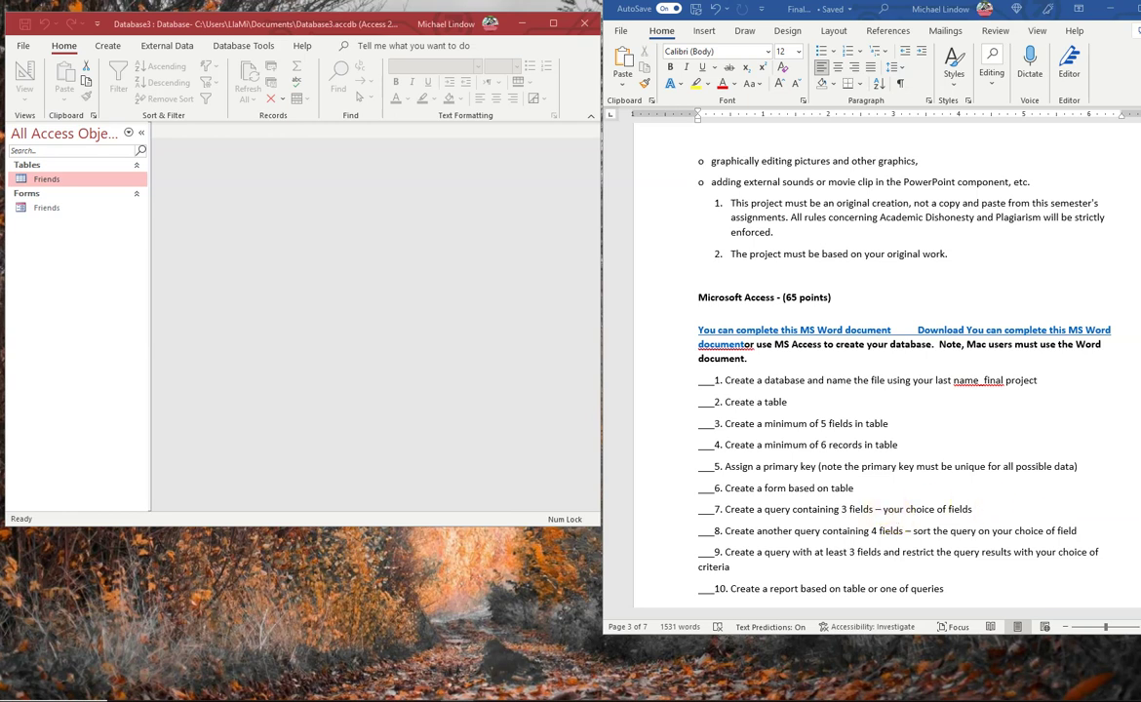
# - Switch the ribbon to the Create tab
pyautogui.click(106, 47)
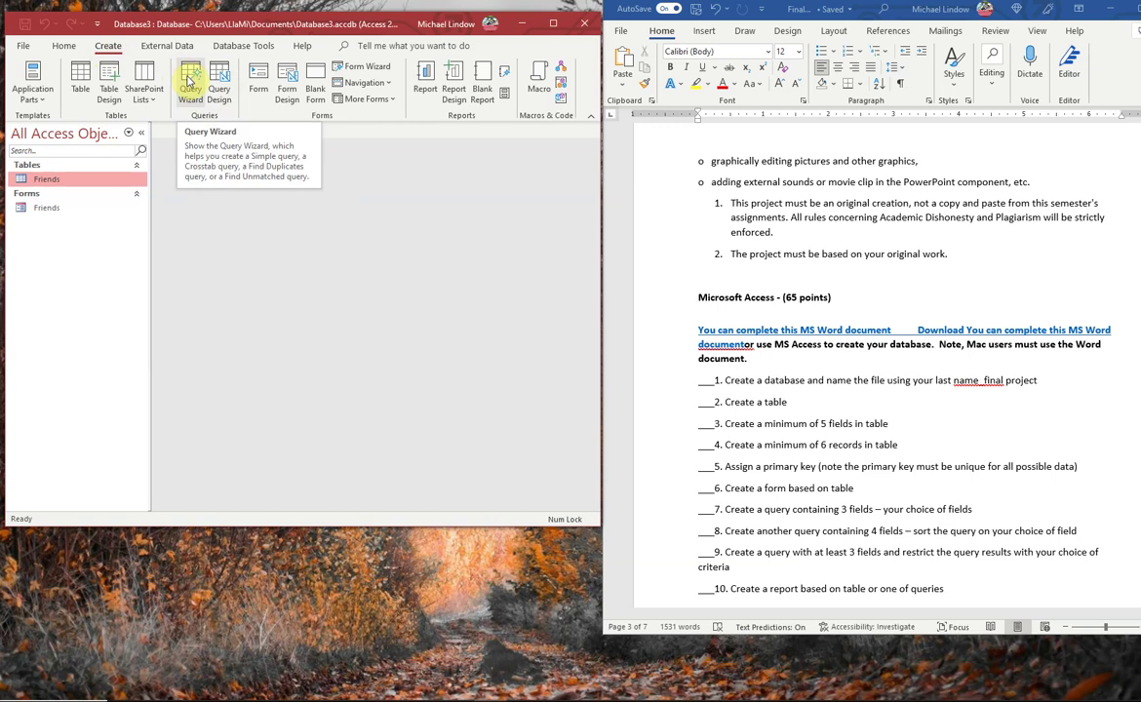
# - Launch the Query Wizard to show the New Query dialog
pyautogui.click(188, 81)
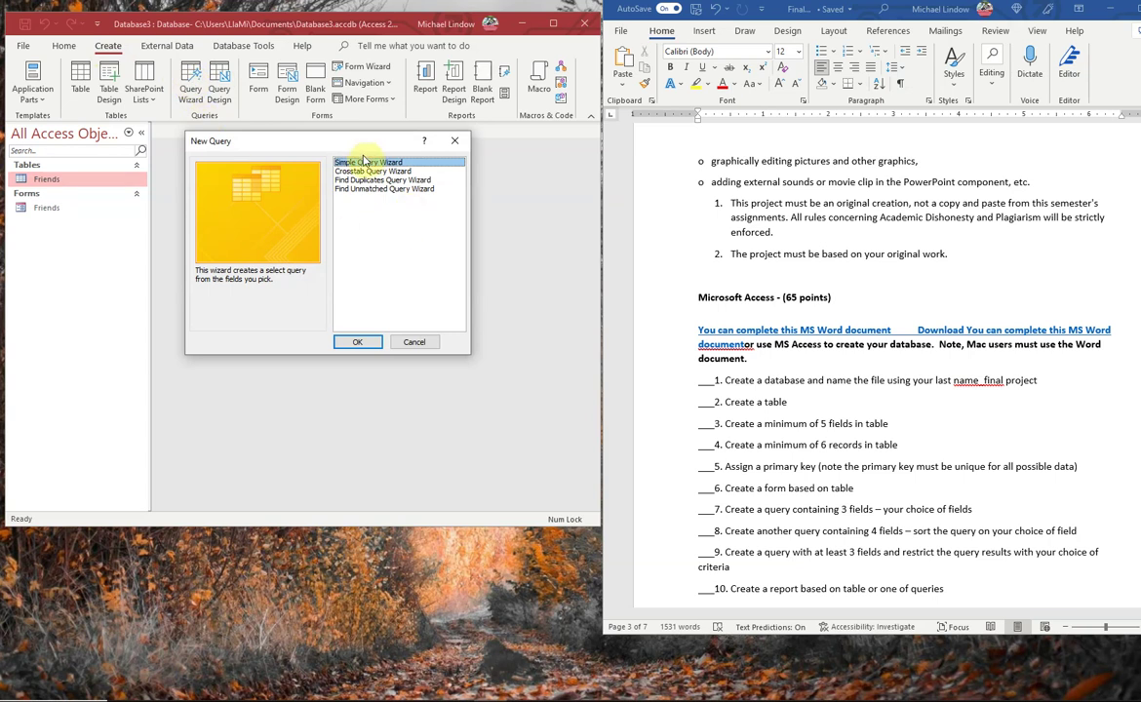
# - Choose Simple Query Wizard, add Last Name and First Name from Friends, and advance
pyautogui.click(358, 347)
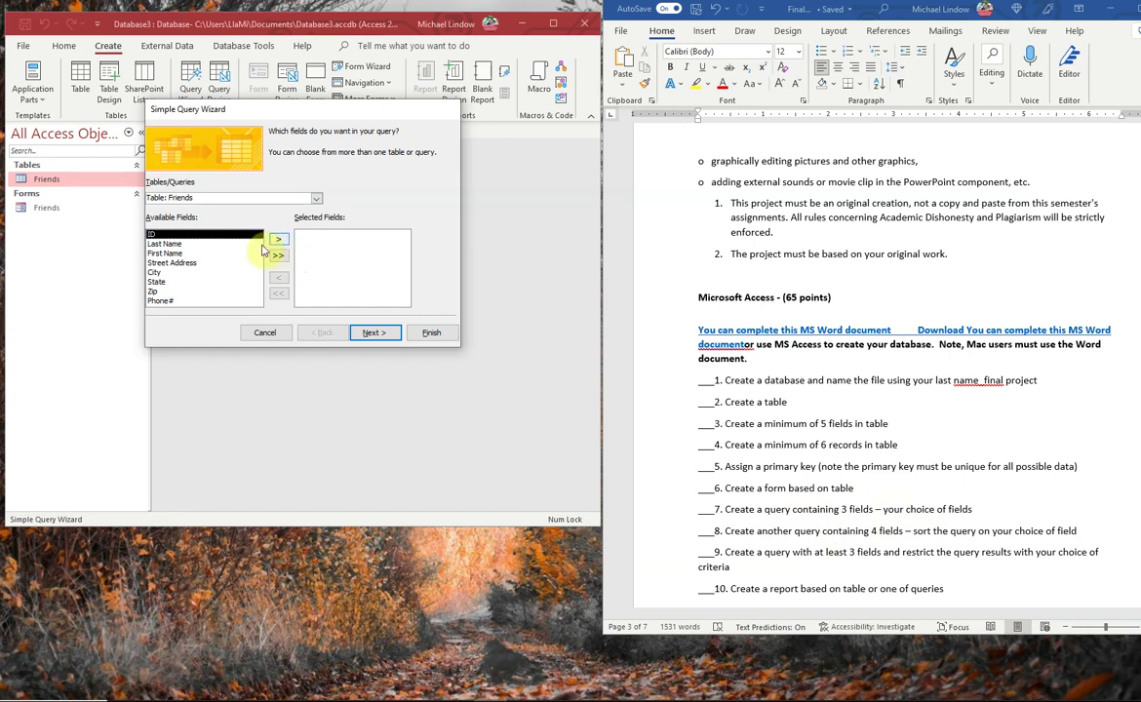
pyautogui.click(166, 244)
pyautogui.click(279, 240)
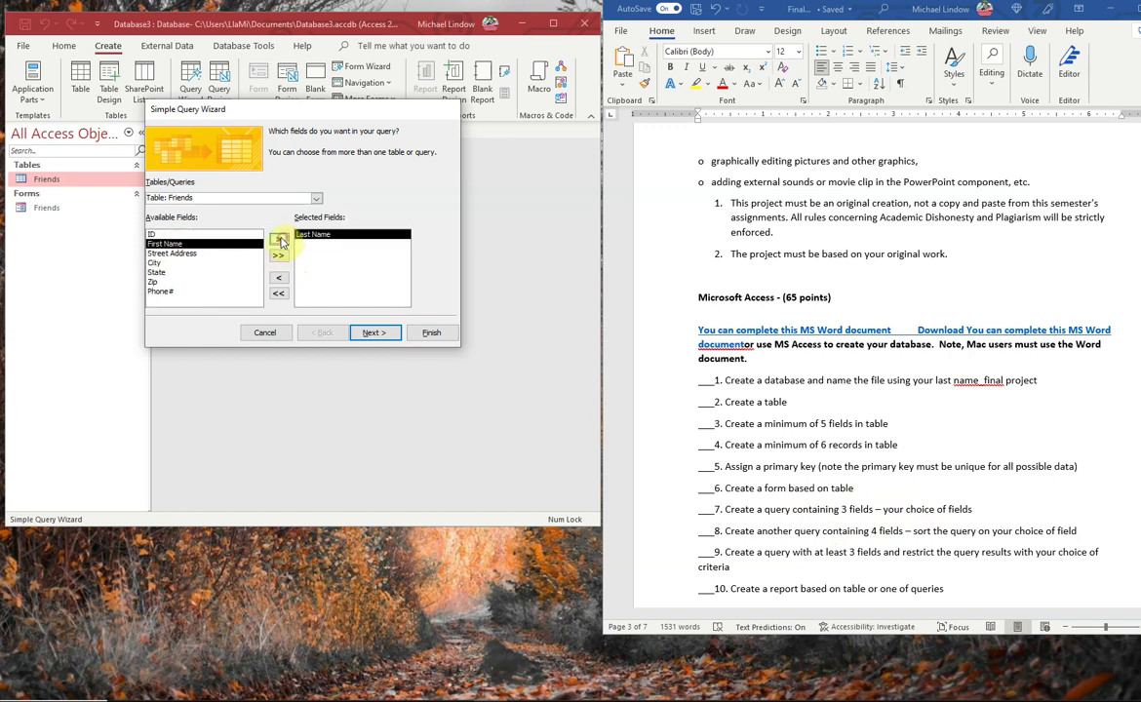
pyautogui.click(279, 240)
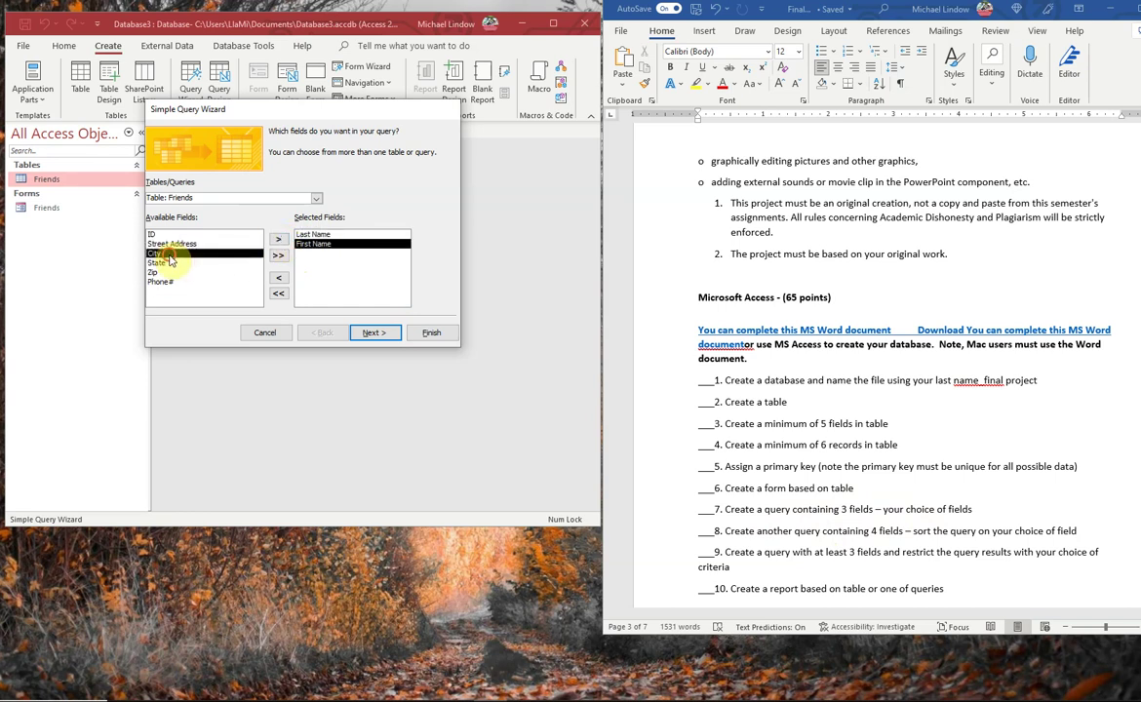
pyautogui.moveTo(169, 260); pyautogui.dragTo(172, 283)
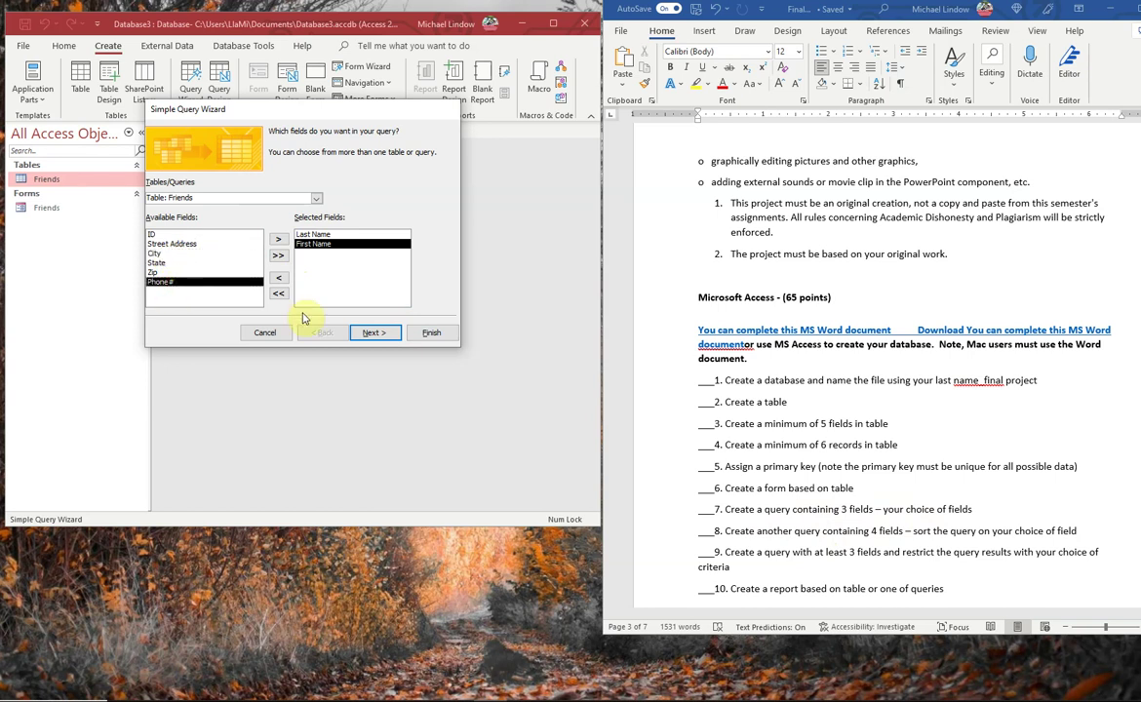
pyautogui.click(376, 334)
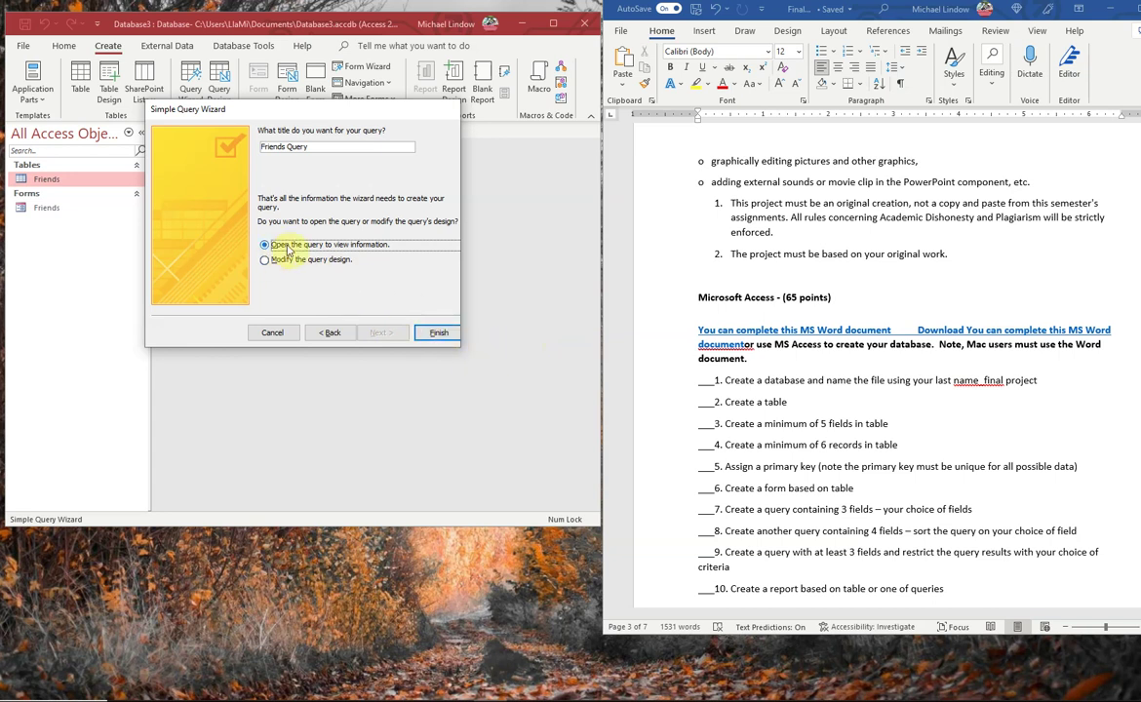
# - Finish Friends Query, review its last and first name results, then close it
pyautogui.click(440, 332)
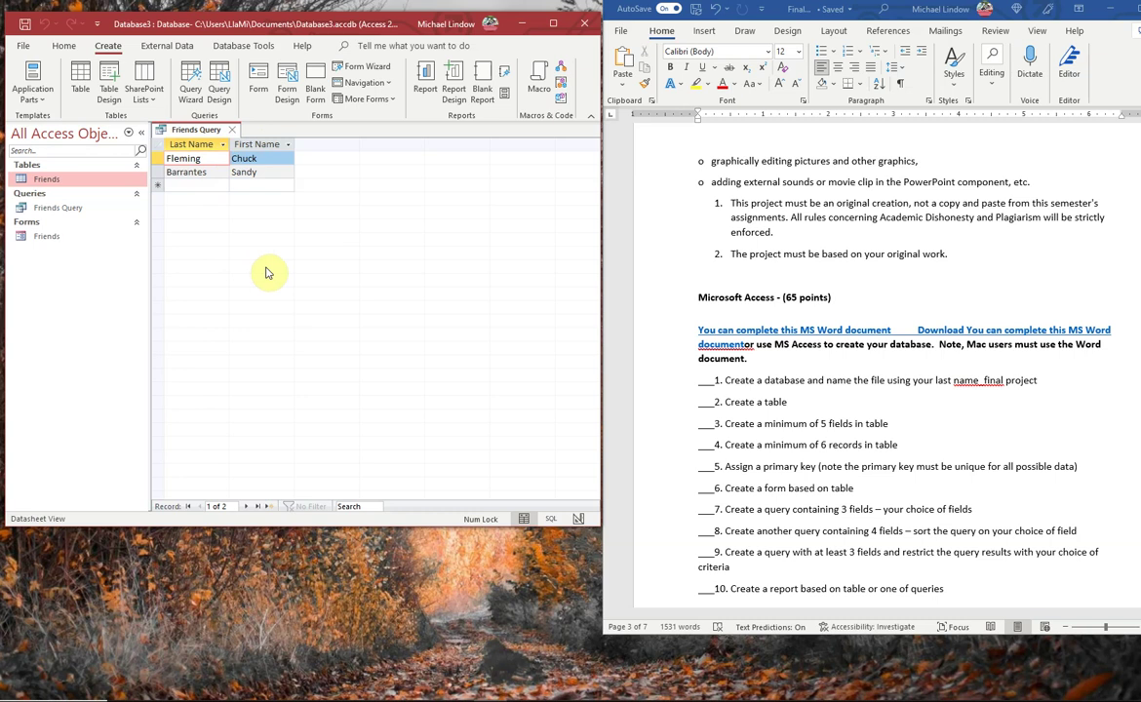
pyautogui.click(232, 130)
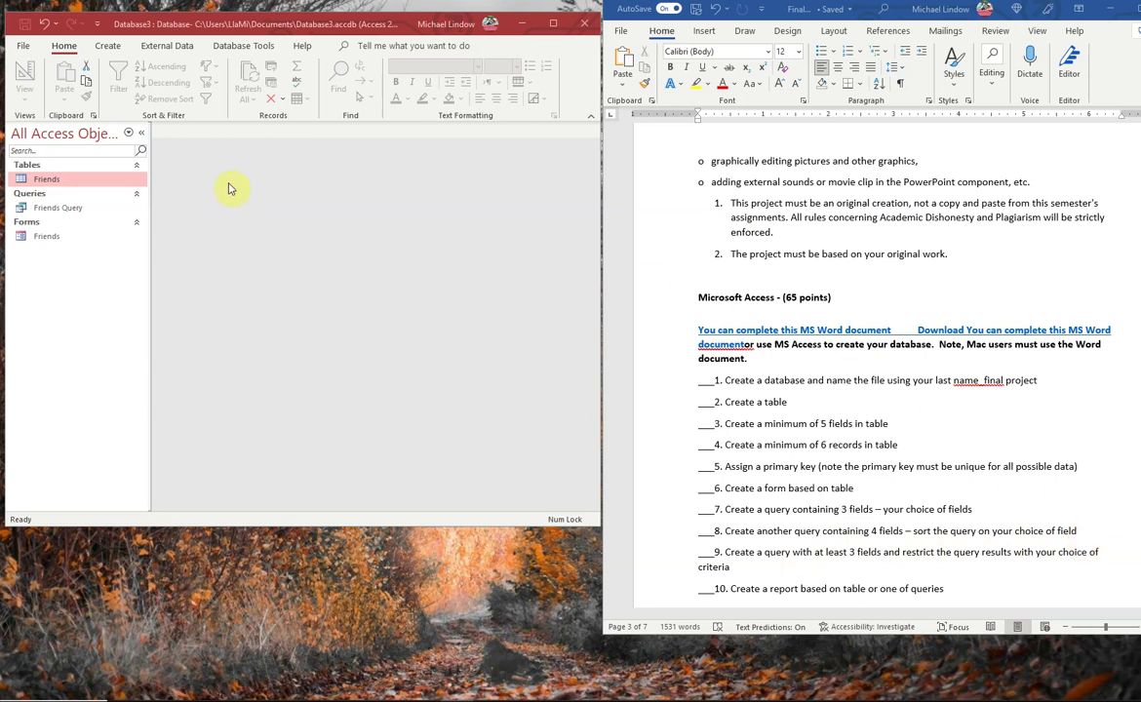
# - Start a Simple Query Wizard on Friends with Last Name, First Name, Street Address and City
pyautogui.click(43, 182)
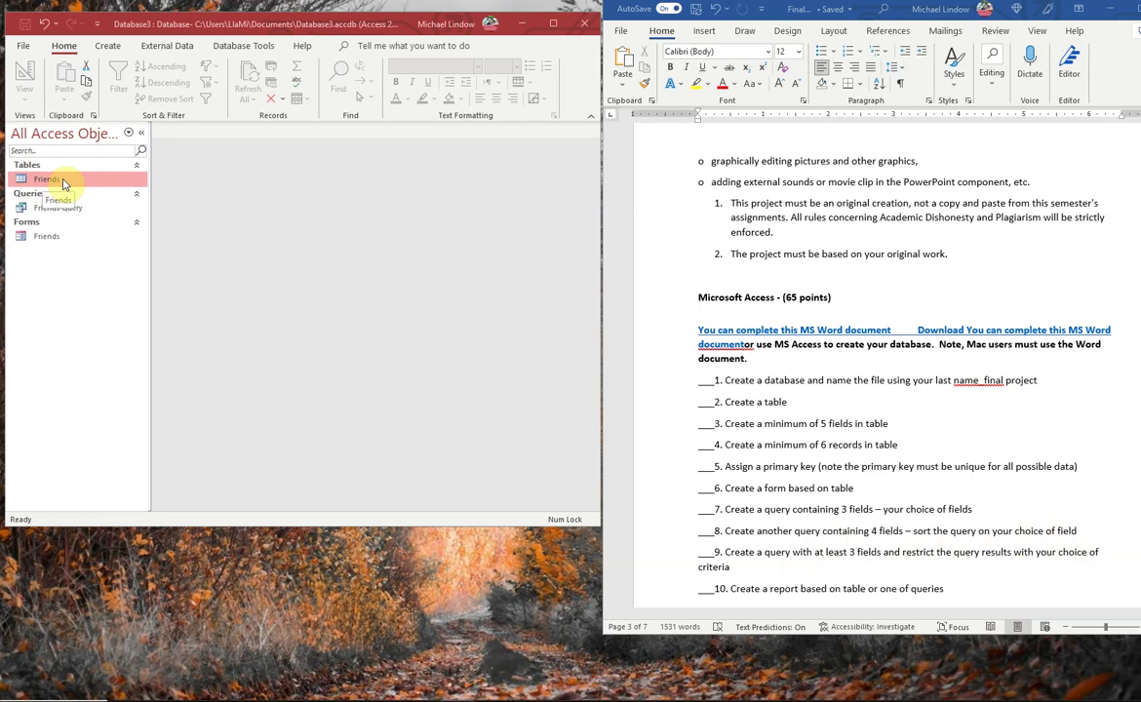
pyautogui.click(111, 47)
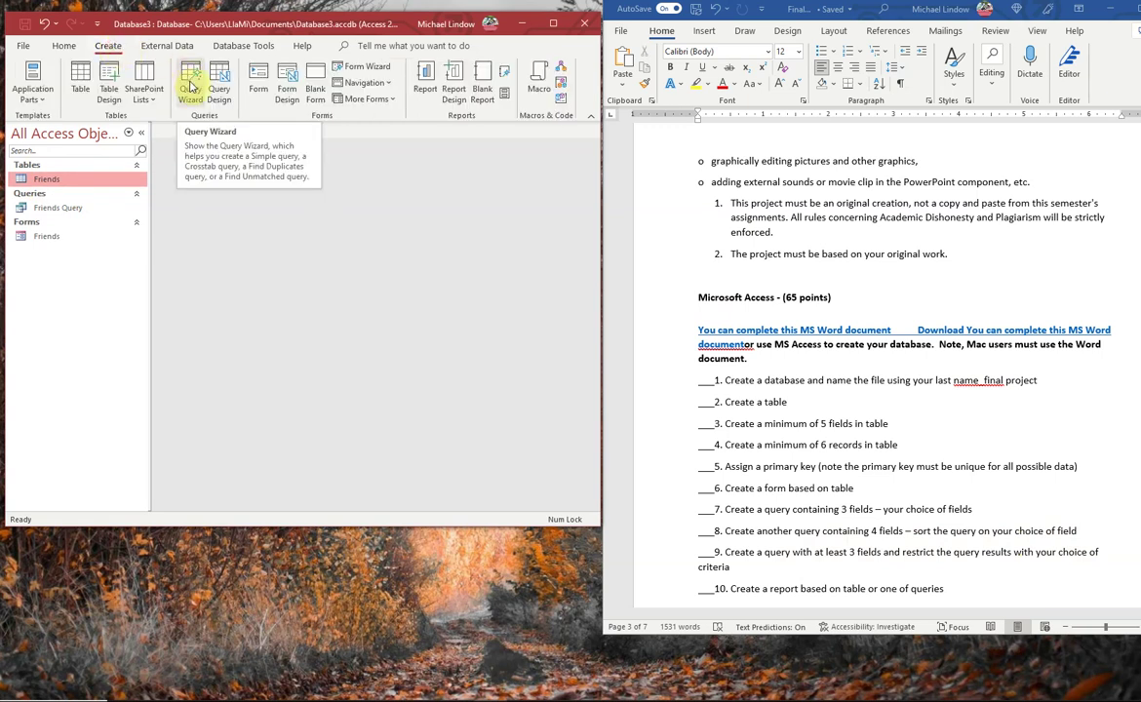
pyautogui.click(191, 87)
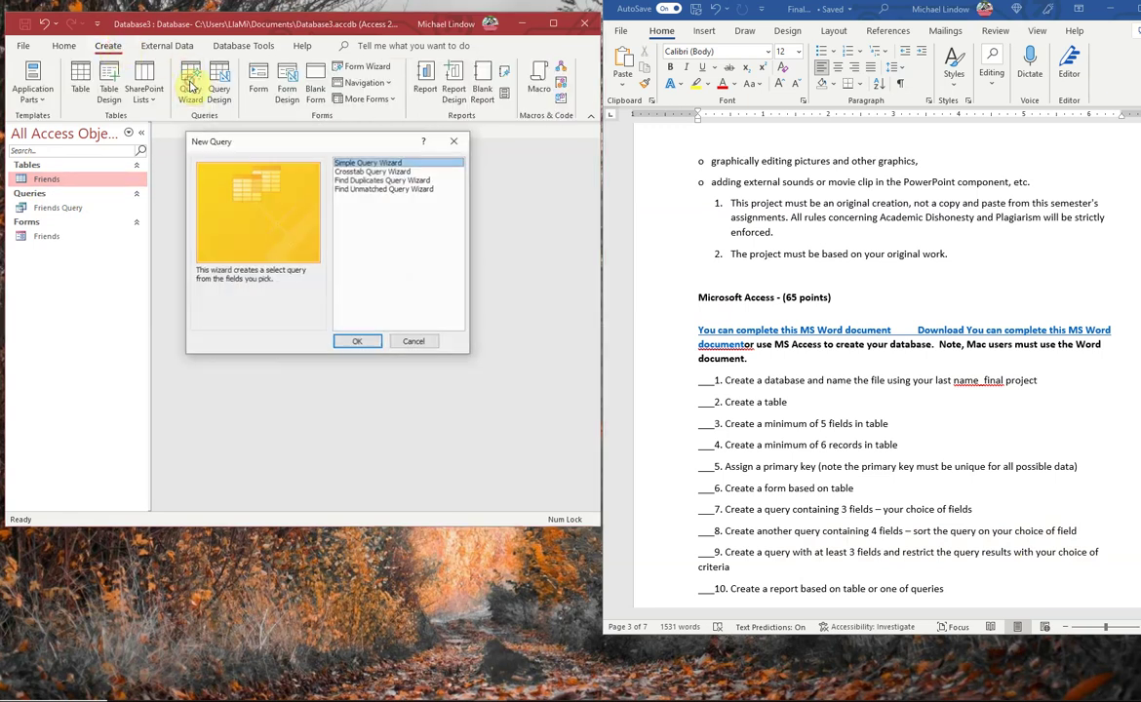
pyautogui.click(357, 343)
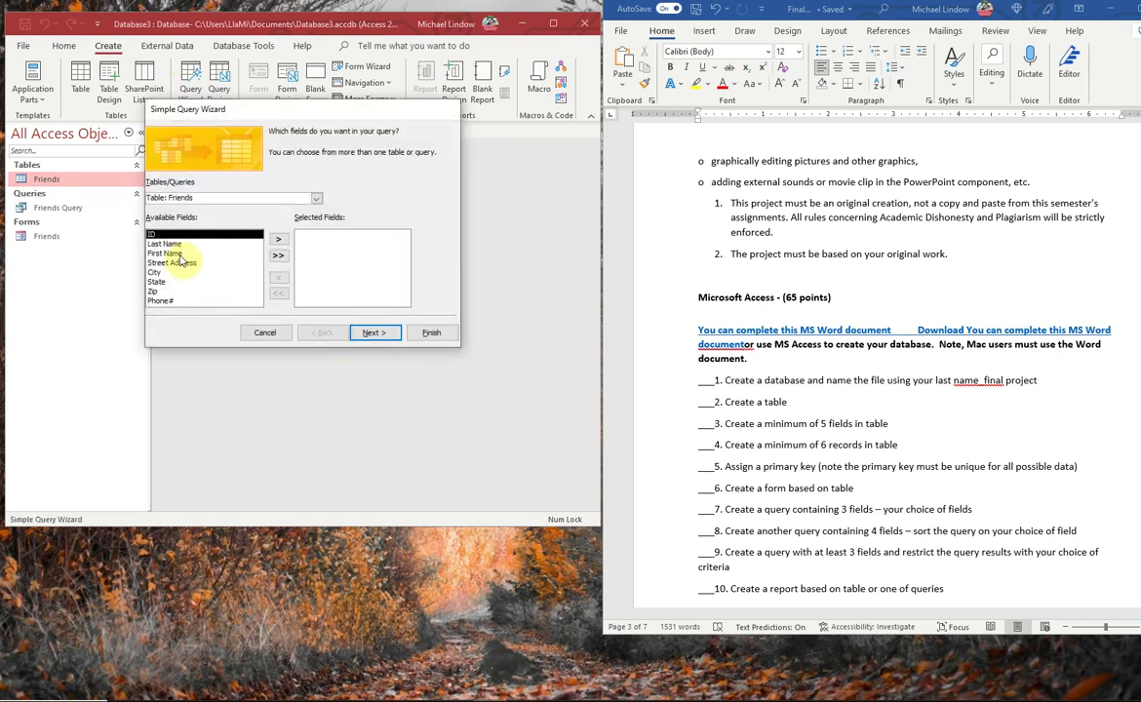
pyautogui.click(164, 244)
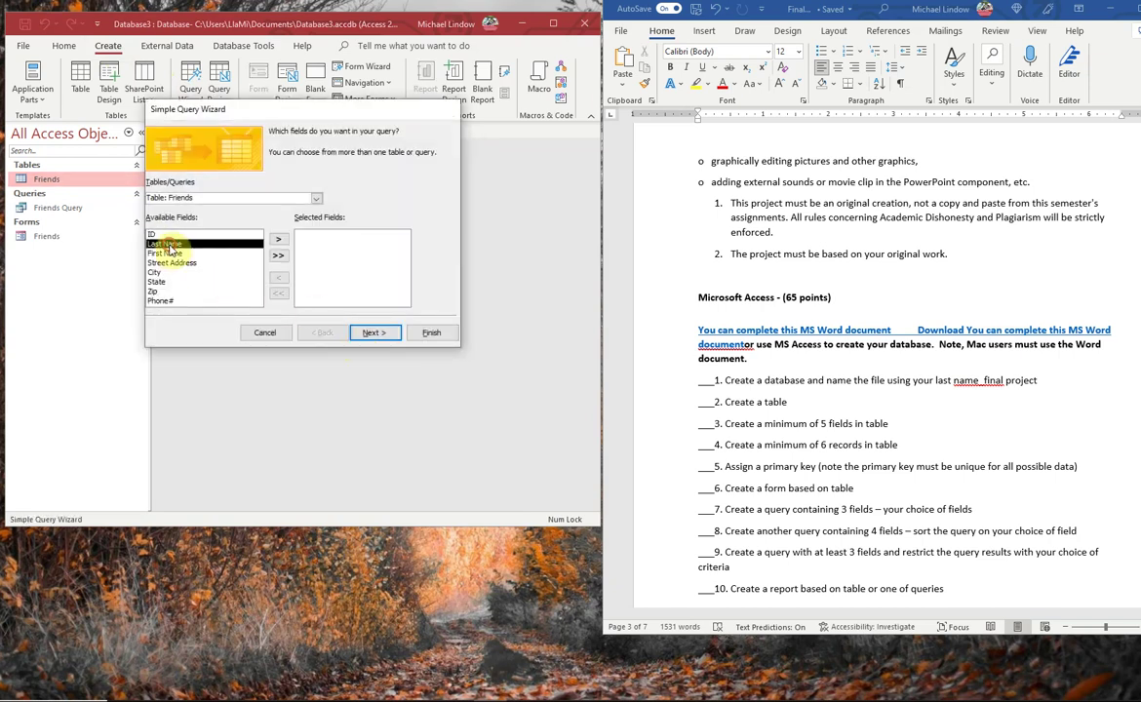
pyautogui.click(279, 240)
pyautogui.click(279, 240)
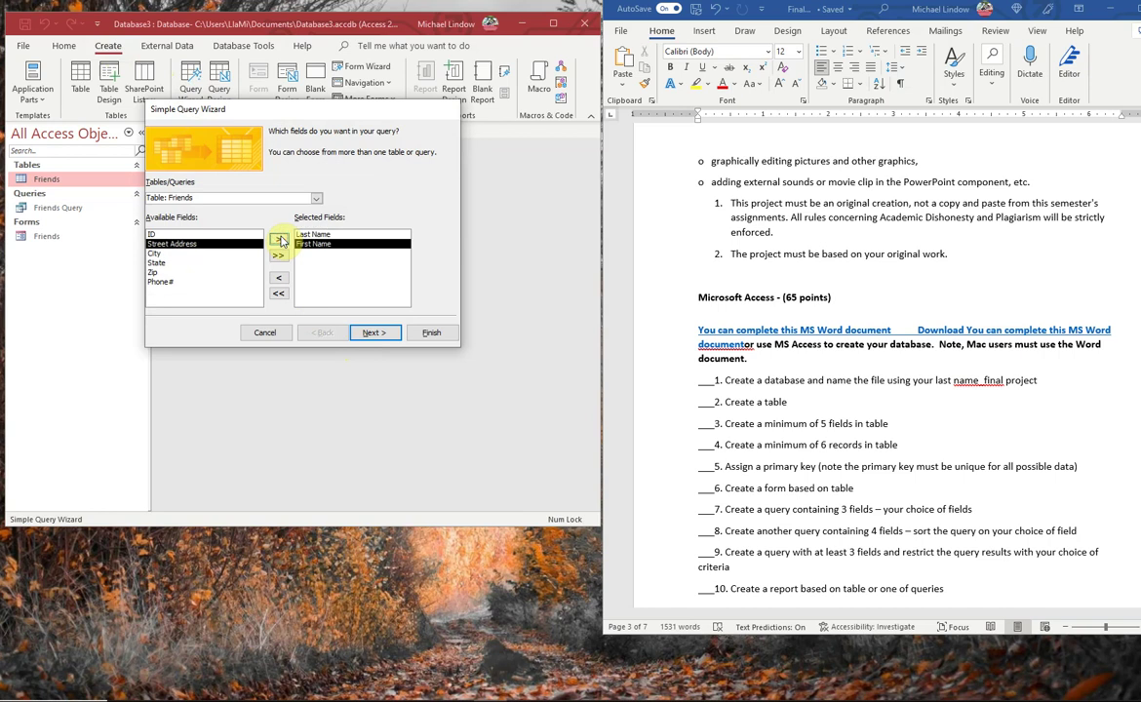
pyautogui.click(279, 240)
pyautogui.click(280, 240)
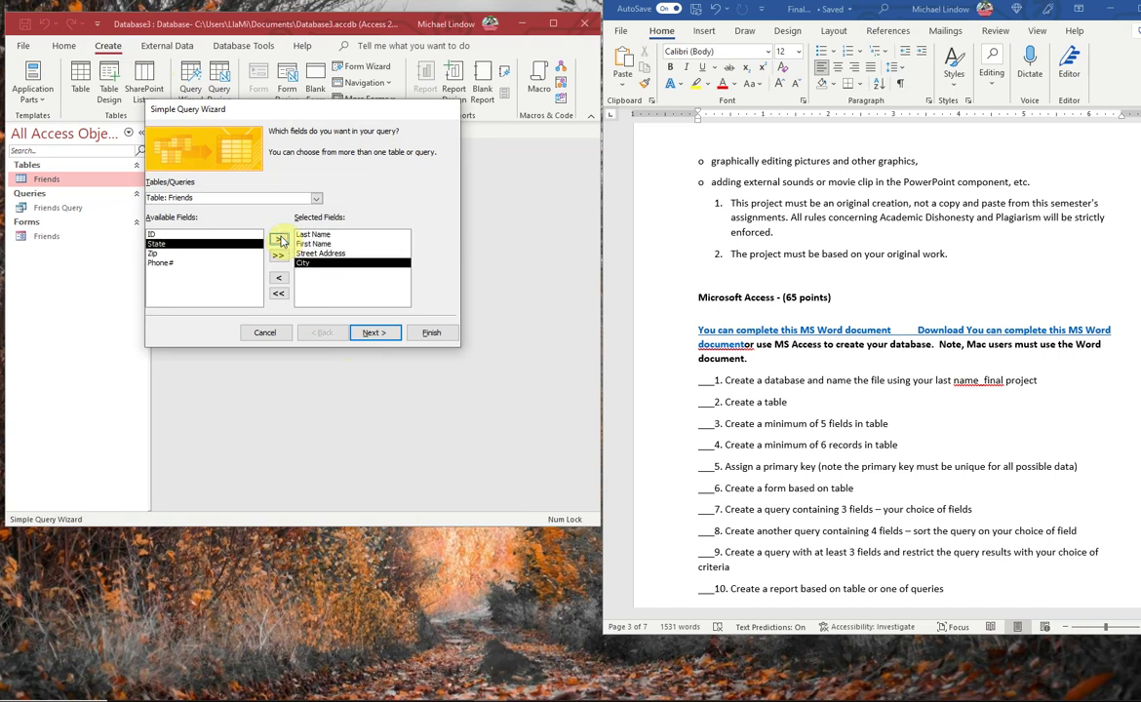
pyautogui.click(378, 333)
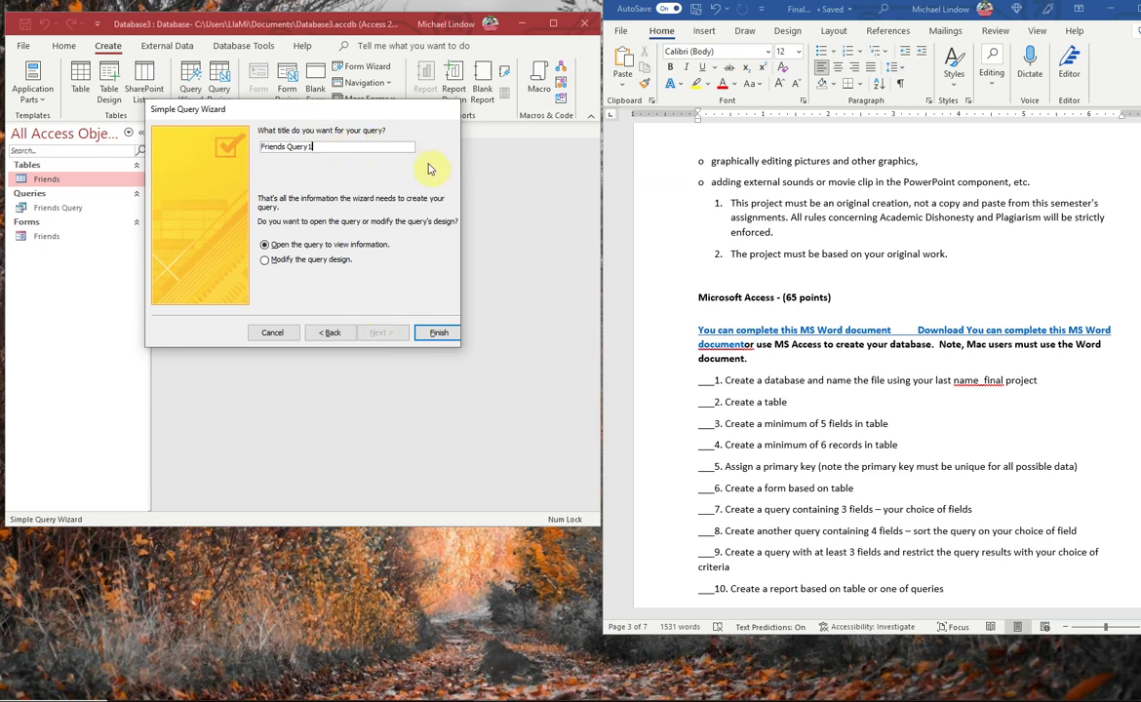
# - Title the query 'Friends Query Sorted' and finish the wizard into Design View
pyautogui.press('BackSpace')
pyautogui.write('Sorted')
pyautogui.click(299, 261)
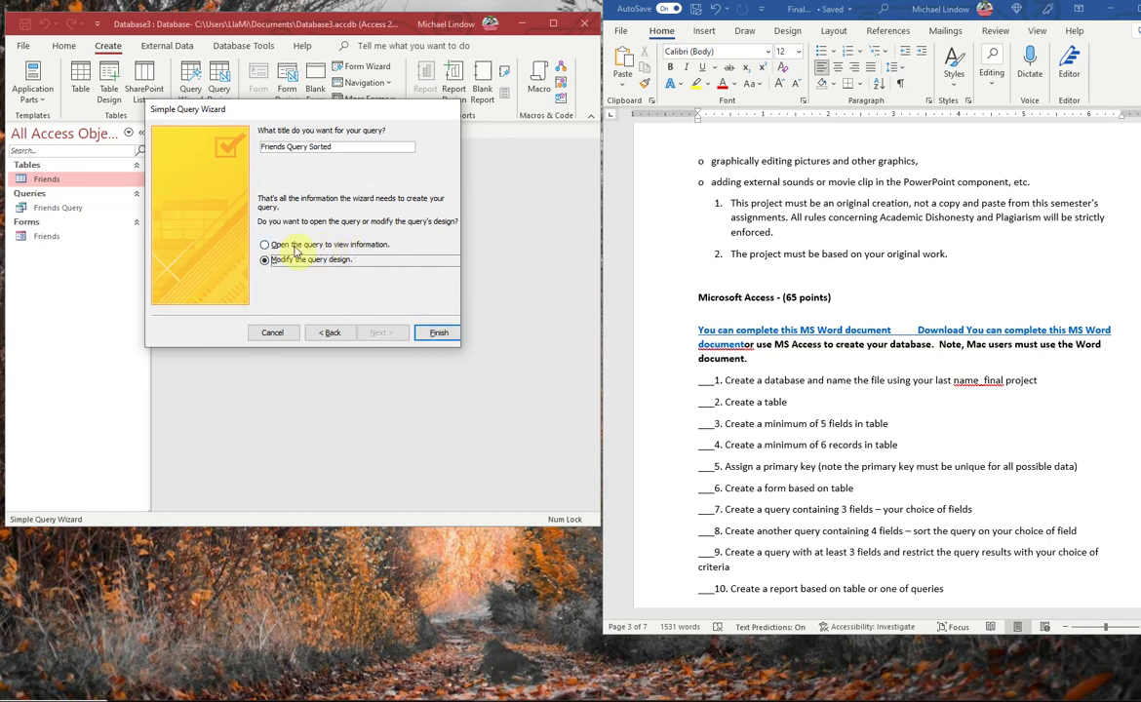
pyautogui.click(438, 334)
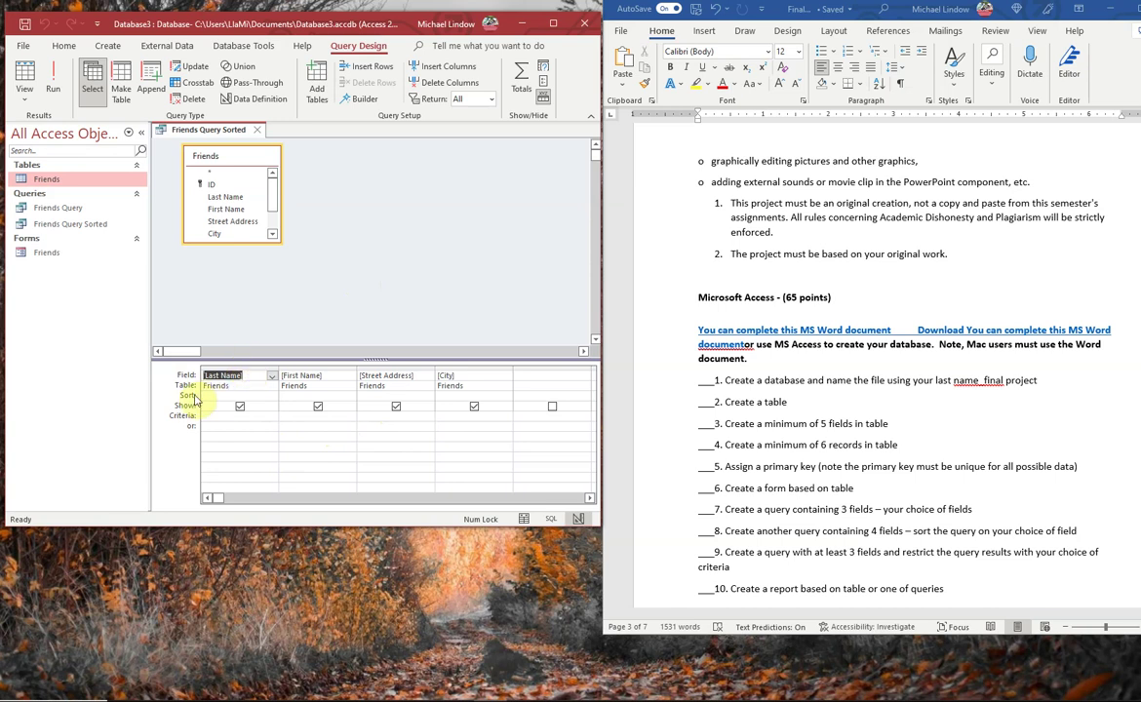
# - Sort the Last Name column ascending and view the sorted datasheet
pyautogui.click(271, 398)
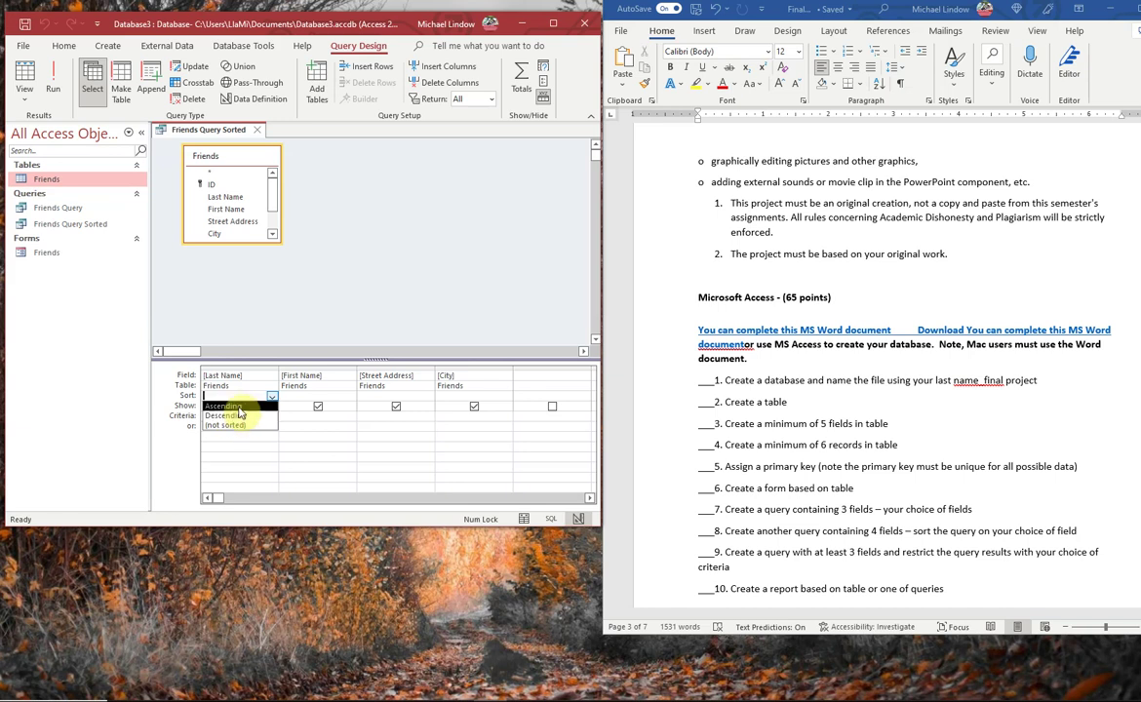
pyautogui.click(240, 407)
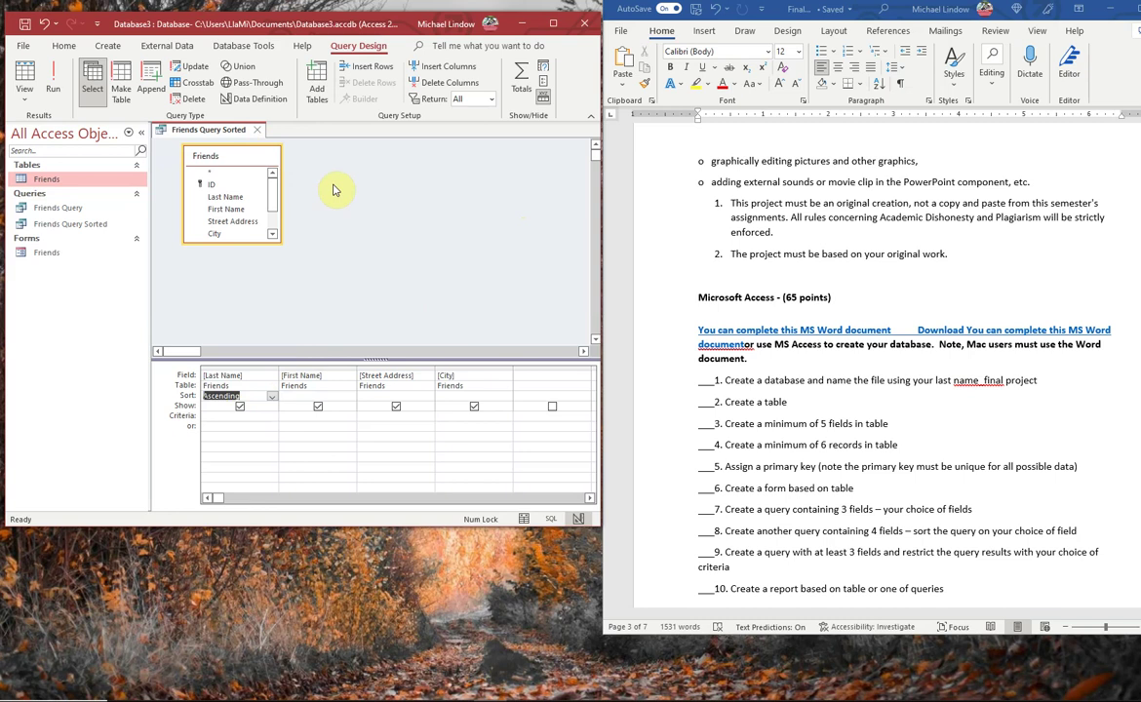
pyautogui.click(26, 82)
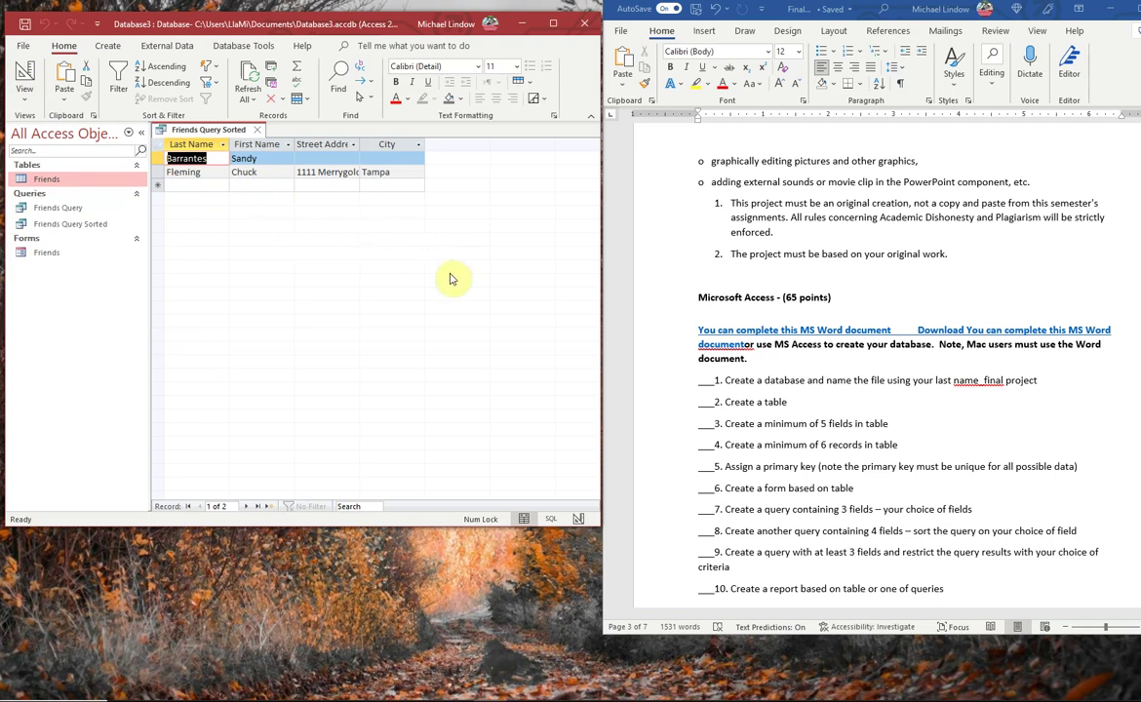
# - Close Friends Query Sorted, saving its design changes
pyautogui.click(259, 131)
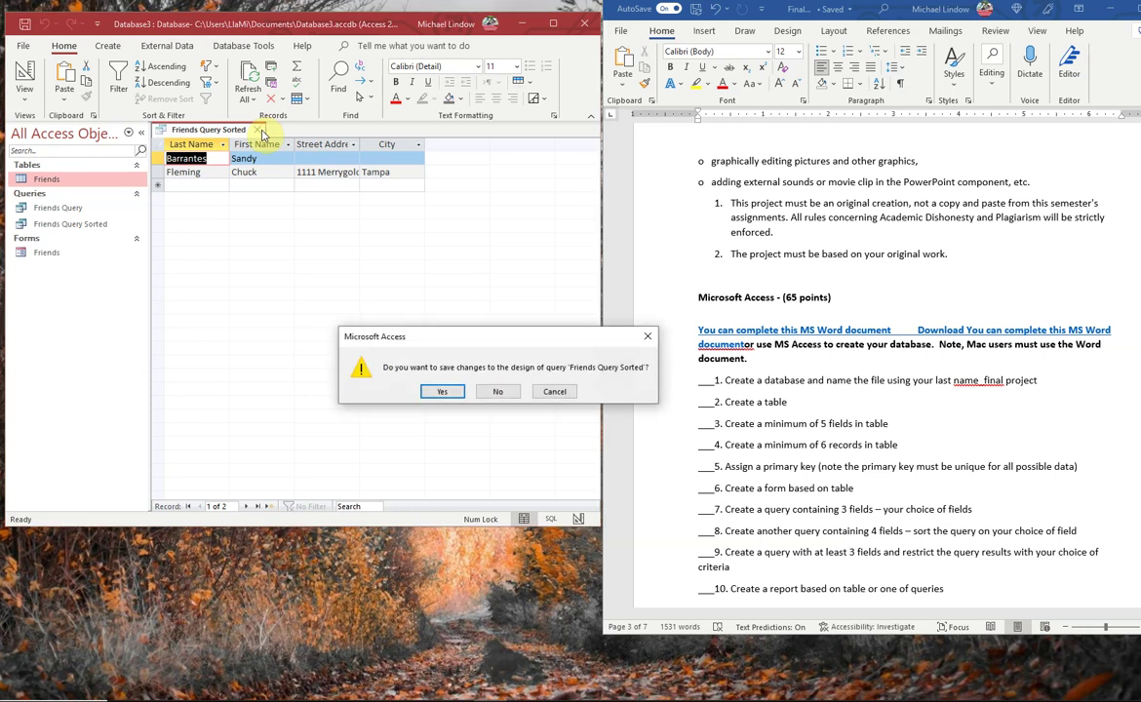
pyautogui.click(444, 391)
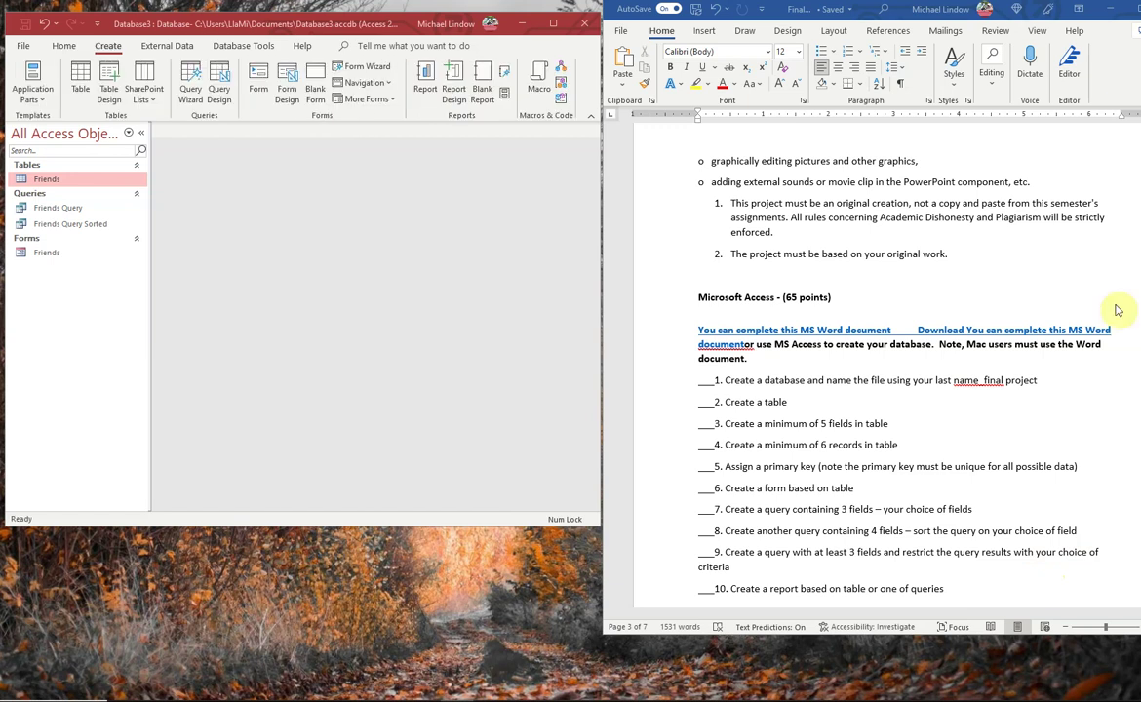
# - Start a new Simple Query Wizard with Last Name, First Name, City and State fields
pyautogui.click(723, 428)
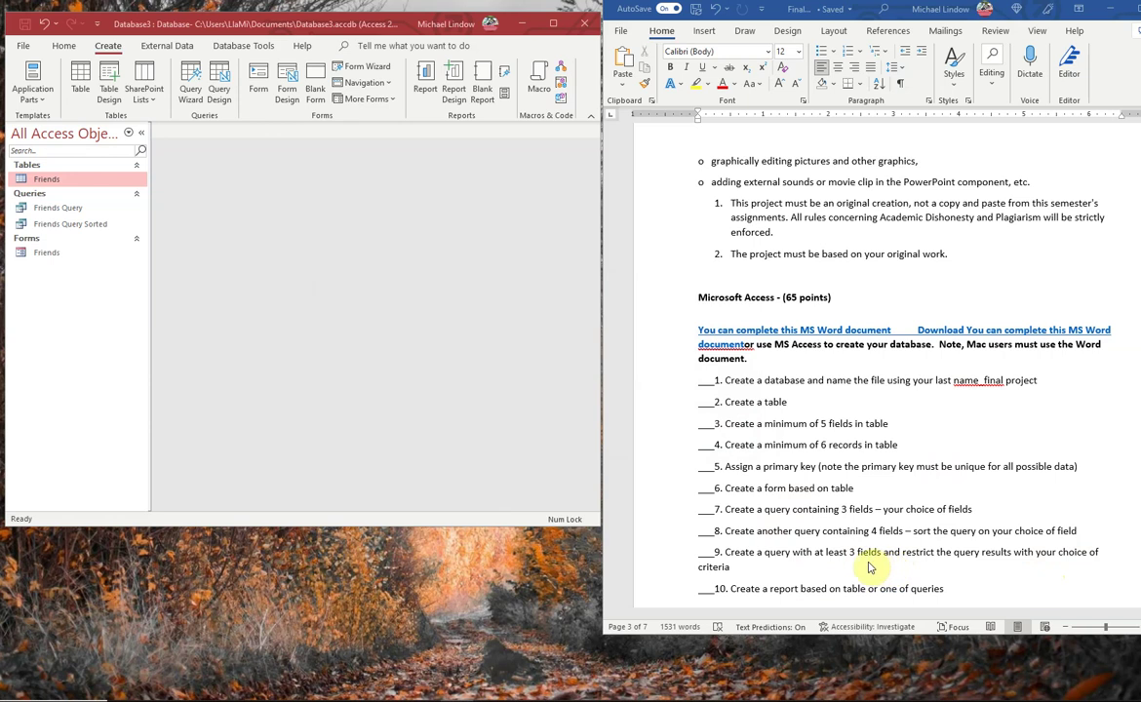
pyautogui.click(191, 74)
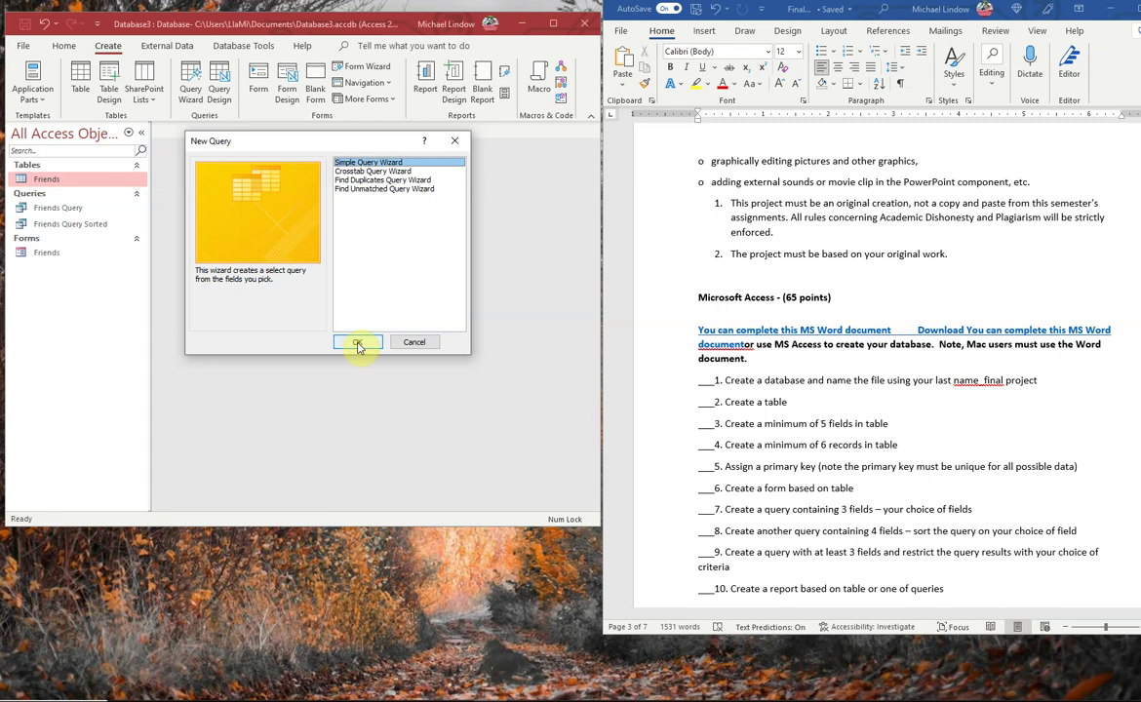
pyautogui.click(357, 341)
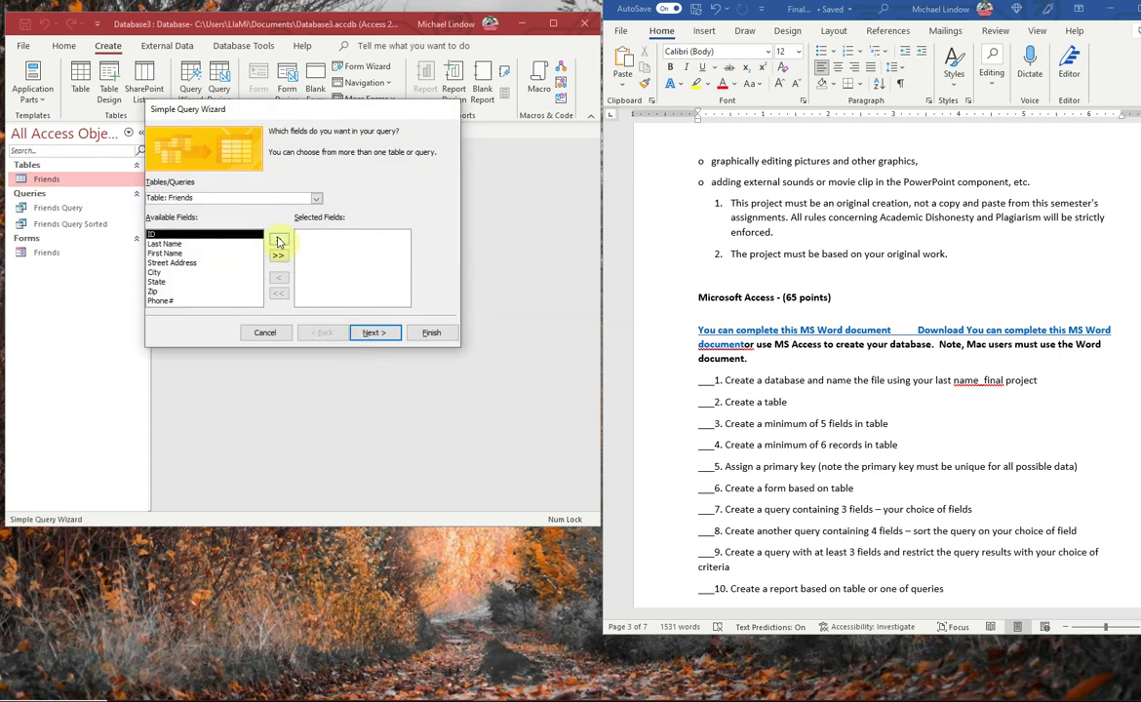
pyautogui.click(244, 244)
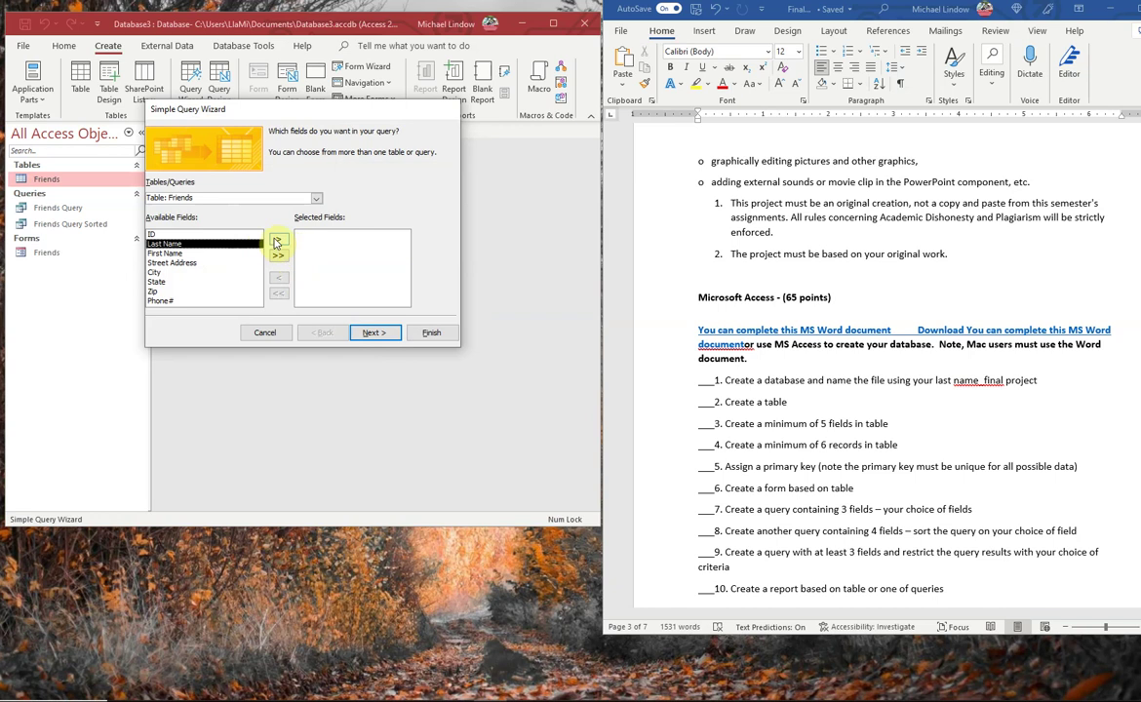
pyautogui.click(278, 240)
pyautogui.click(278, 240)
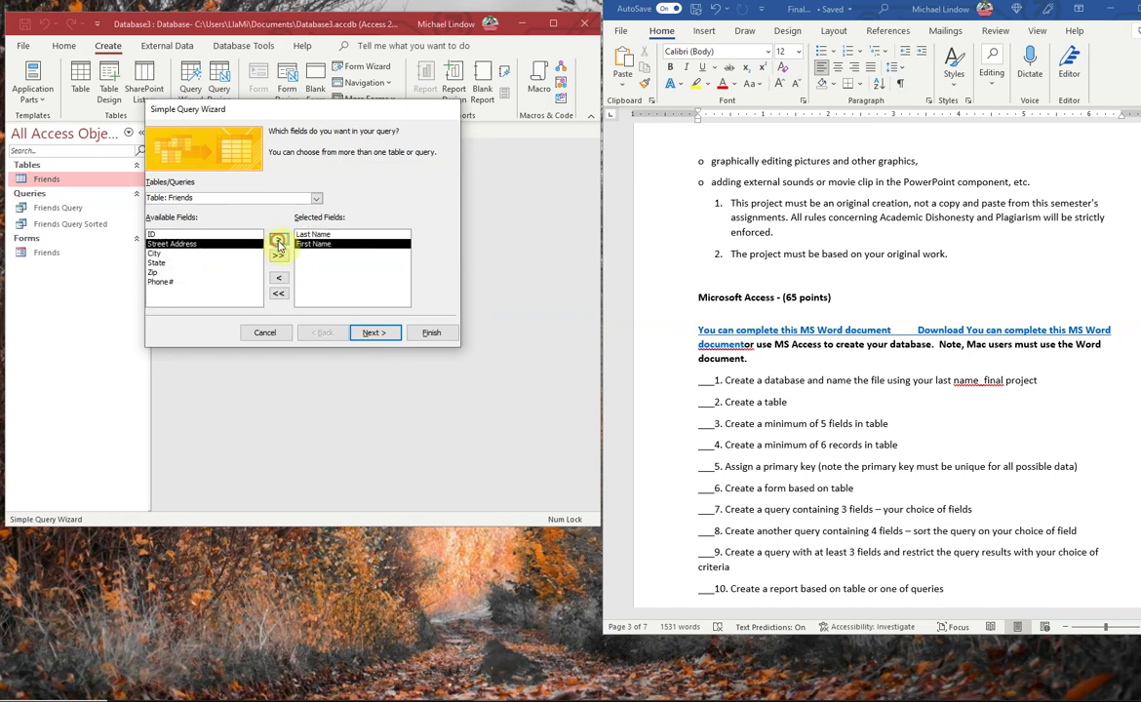
pyautogui.click(207, 256)
pyautogui.click(278, 240)
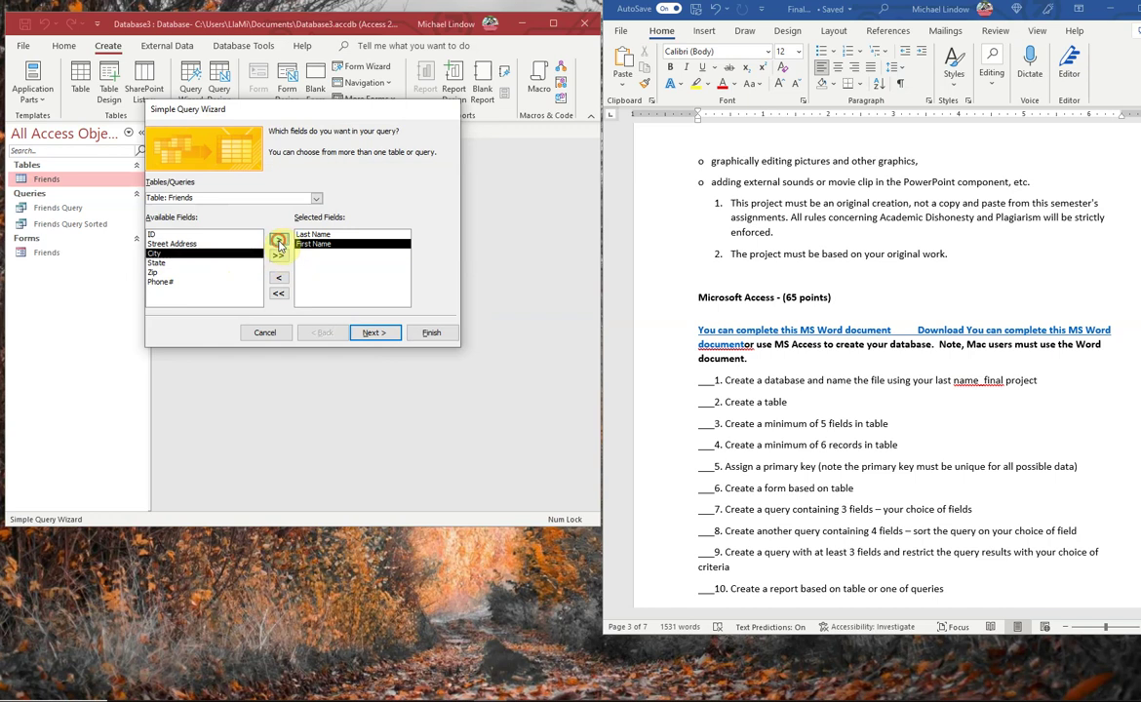
pyautogui.click(175, 262)
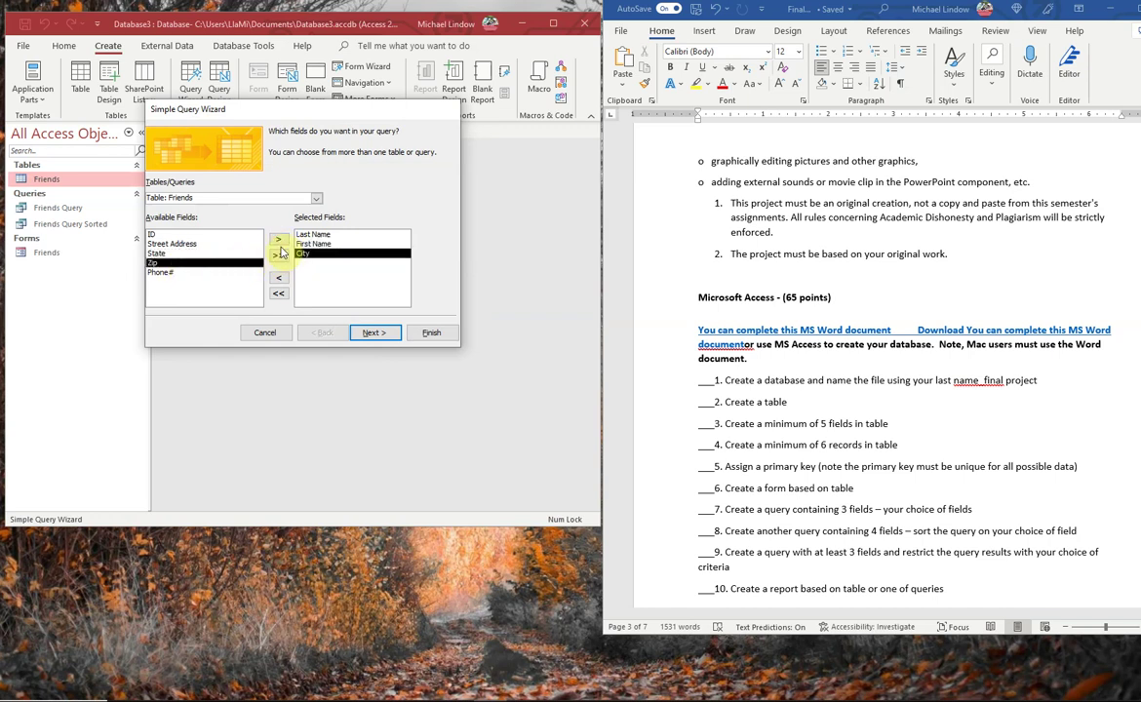
pyautogui.click(184, 253)
pyautogui.click(278, 240)
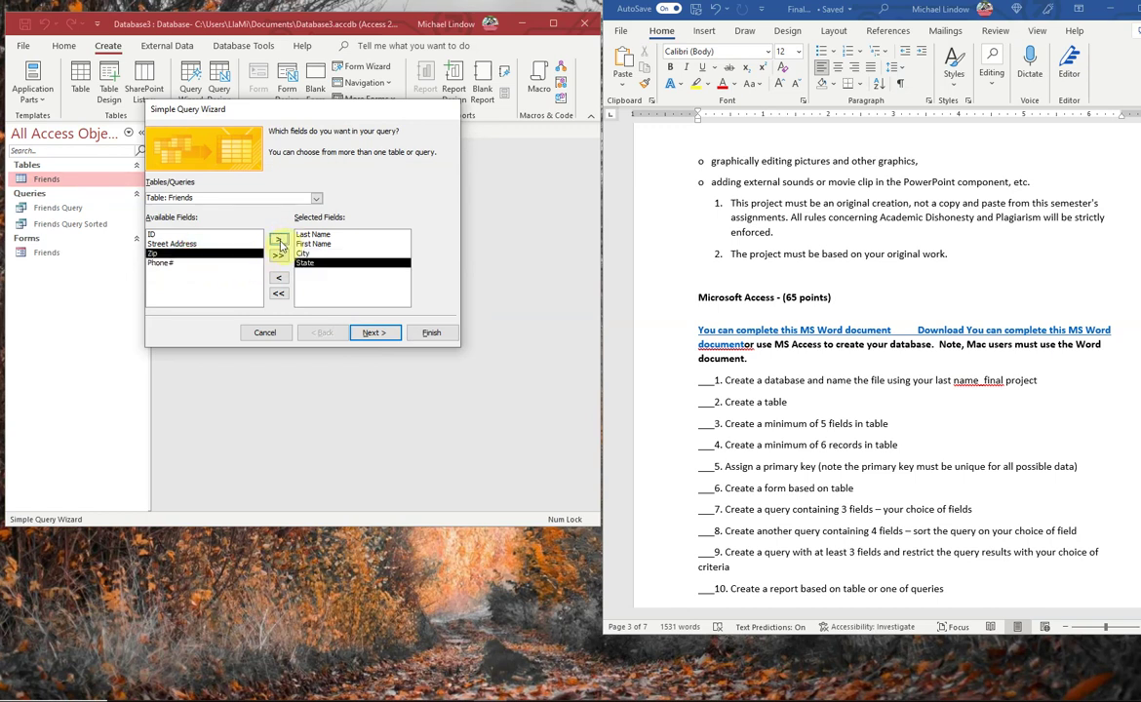
pyautogui.click(383, 333)
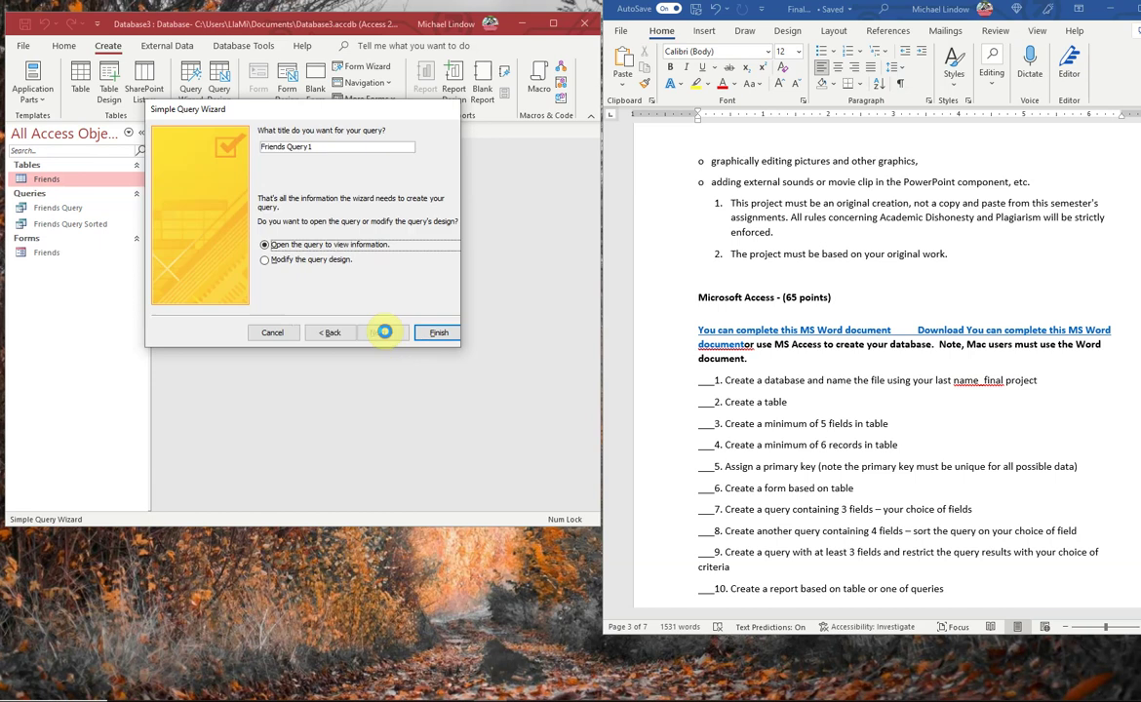
# - Title the query 'Friends Query Restricted' and finish the wizard into Design View
pyautogui.click(325, 146)
pyautogui.press('BackSpace')
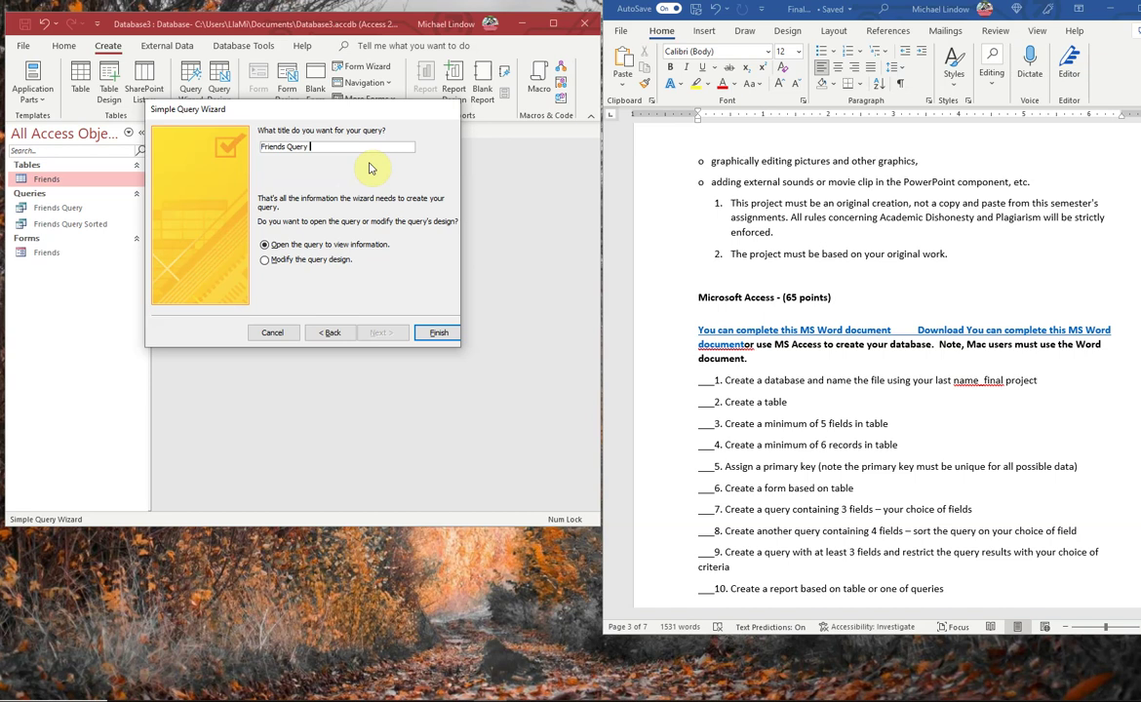
pyautogui.write('Restricted')
pyautogui.click(268, 261)
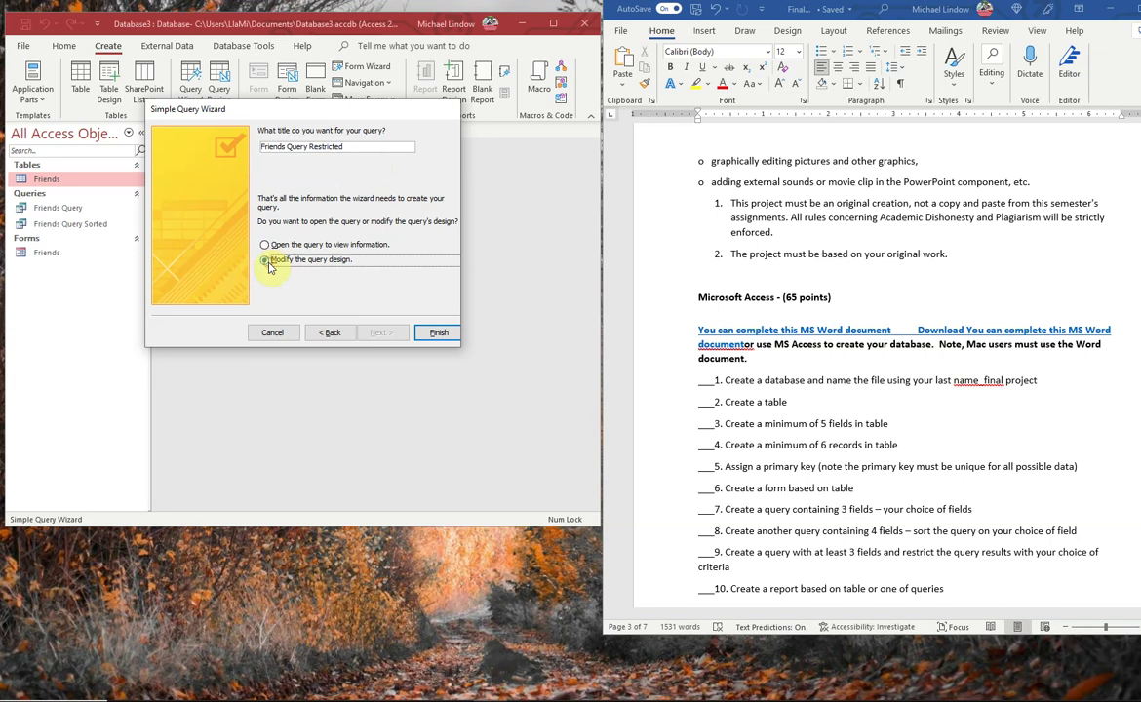
pyautogui.click(439, 334)
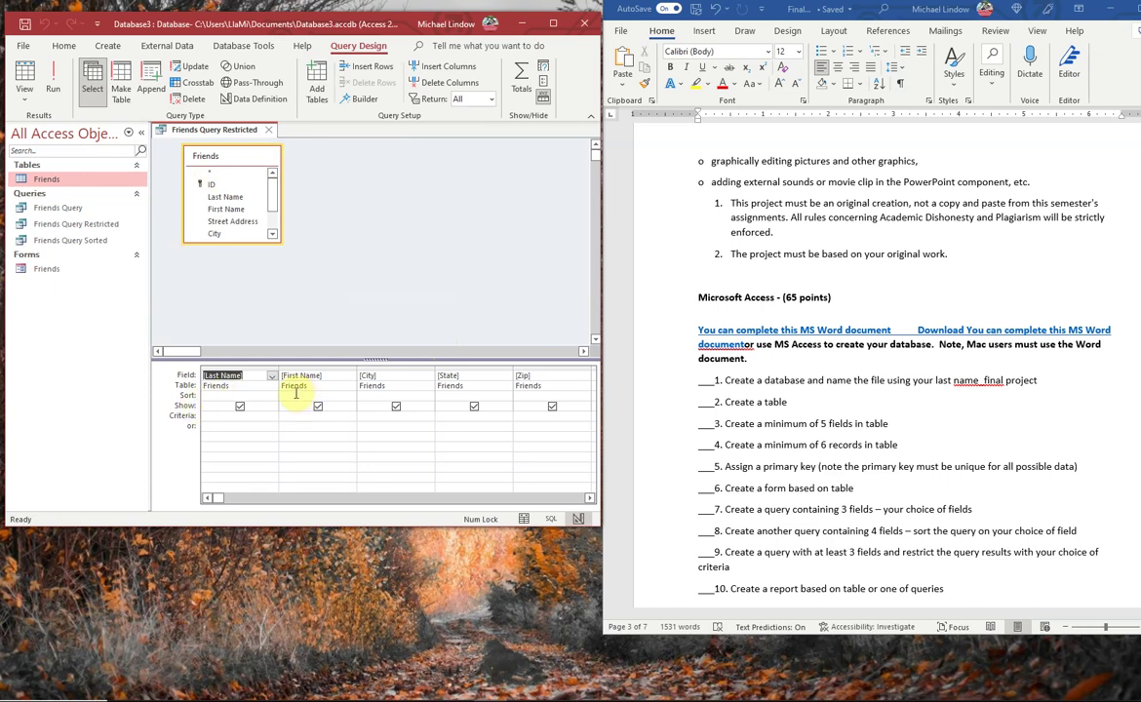
# - Sort Last Name ascending and set the City criterion to Tampa
pyautogui.click(259, 395)
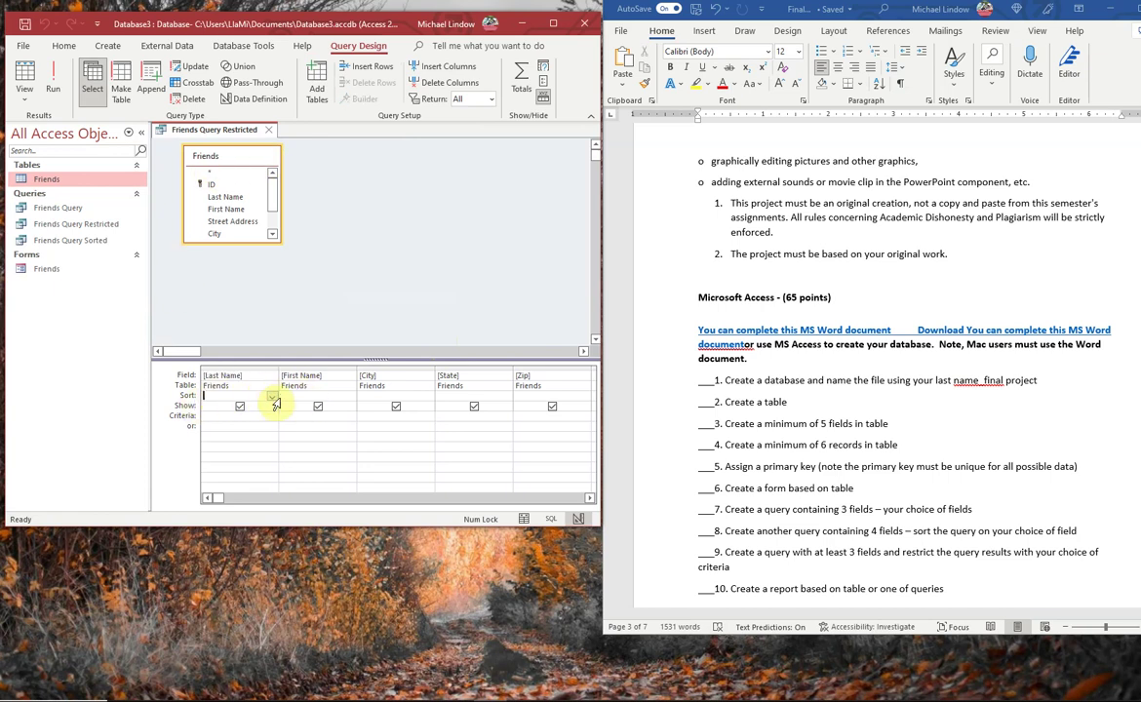
pyautogui.click(272, 398)
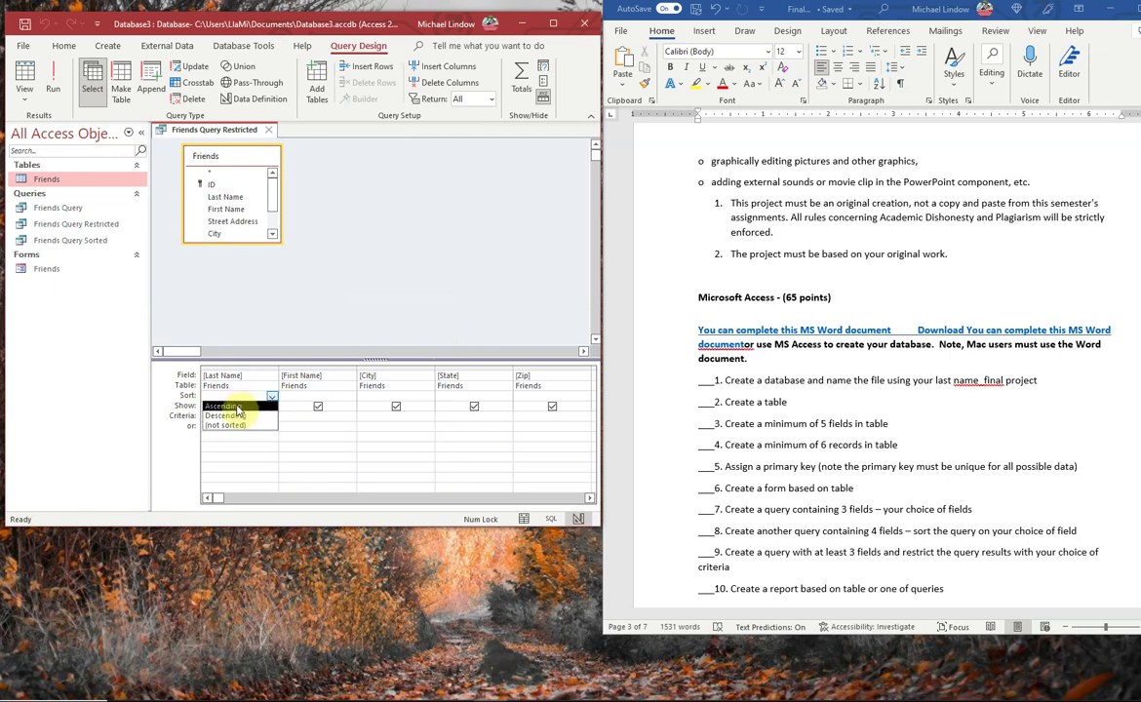
pyautogui.click(225, 405)
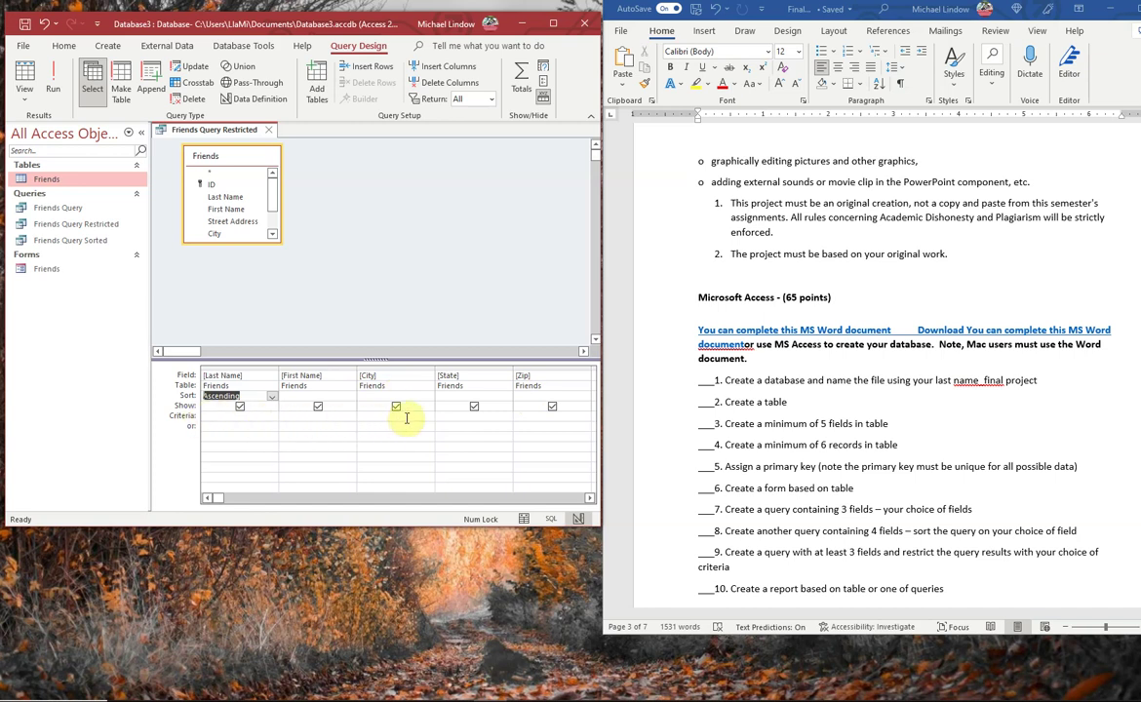
pyautogui.click(611, 385)
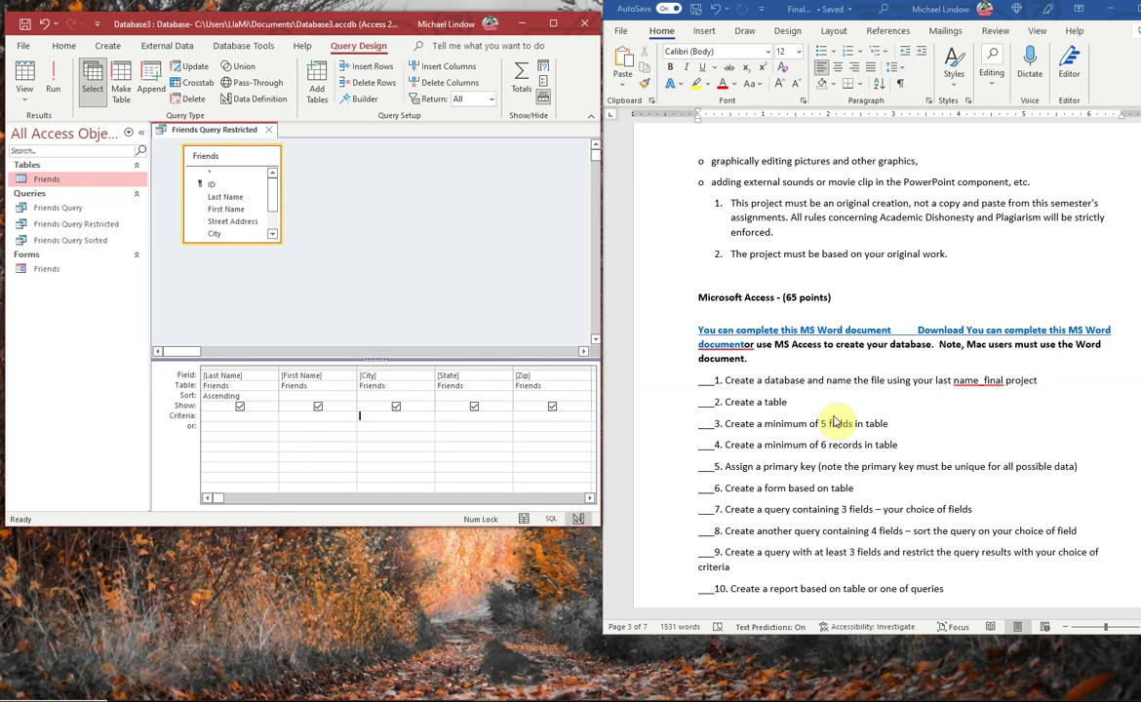
pyautogui.write('Tampa')
# - Run the query to see the single Tampa record, then save and close it
pyautogui.click(27, 78)
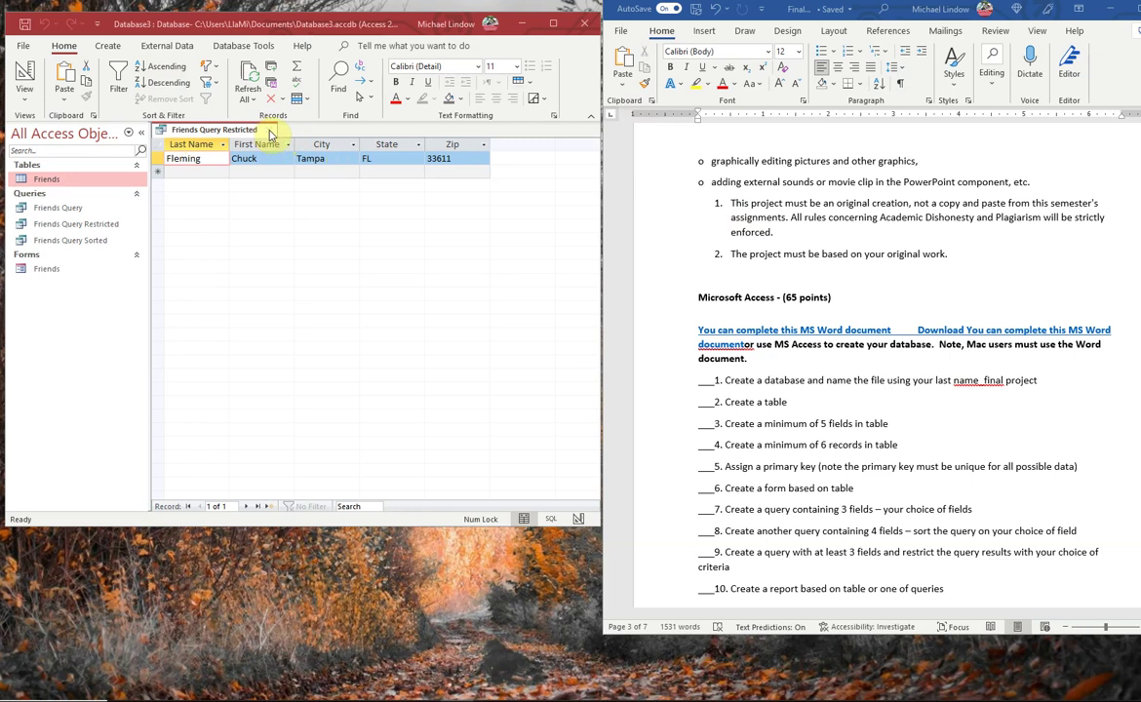
pyautogui.click(269, 131)
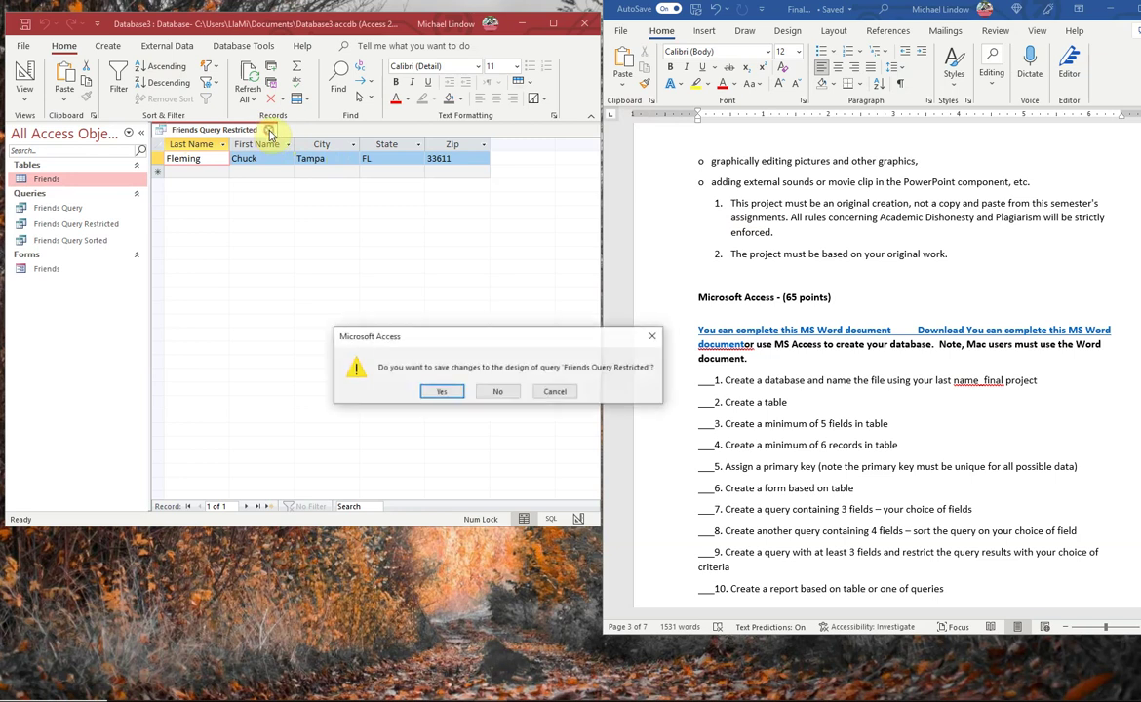
pyautogui.click(437, 393)
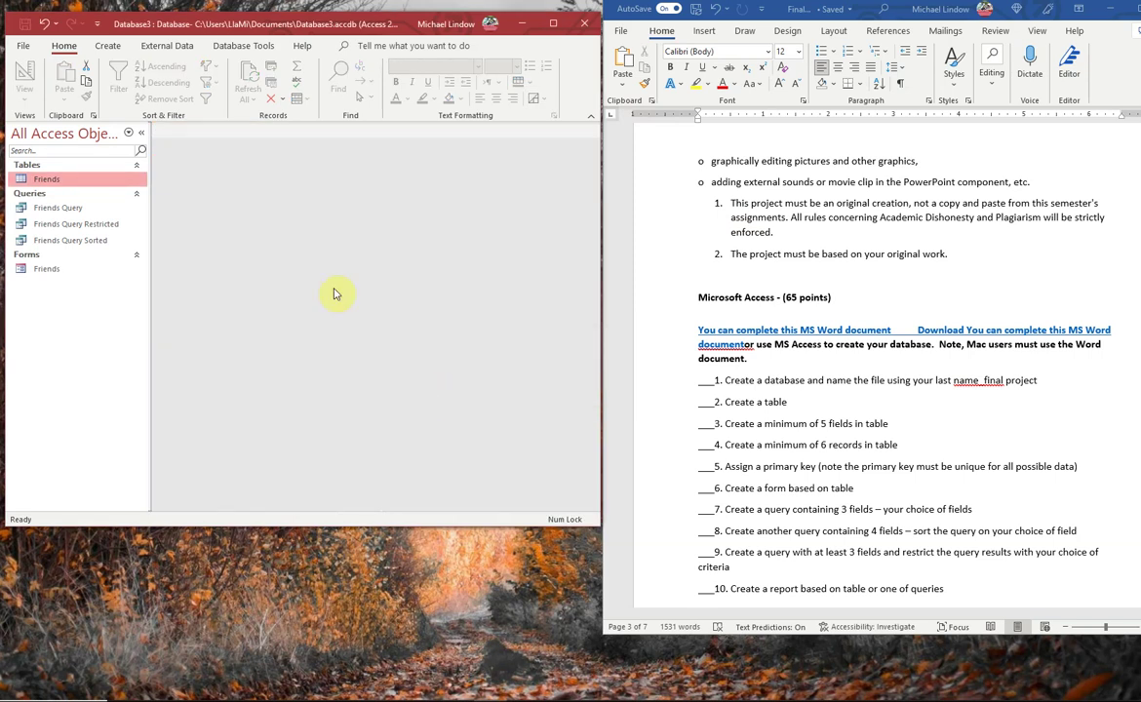
pyautogui.click(107, 46)
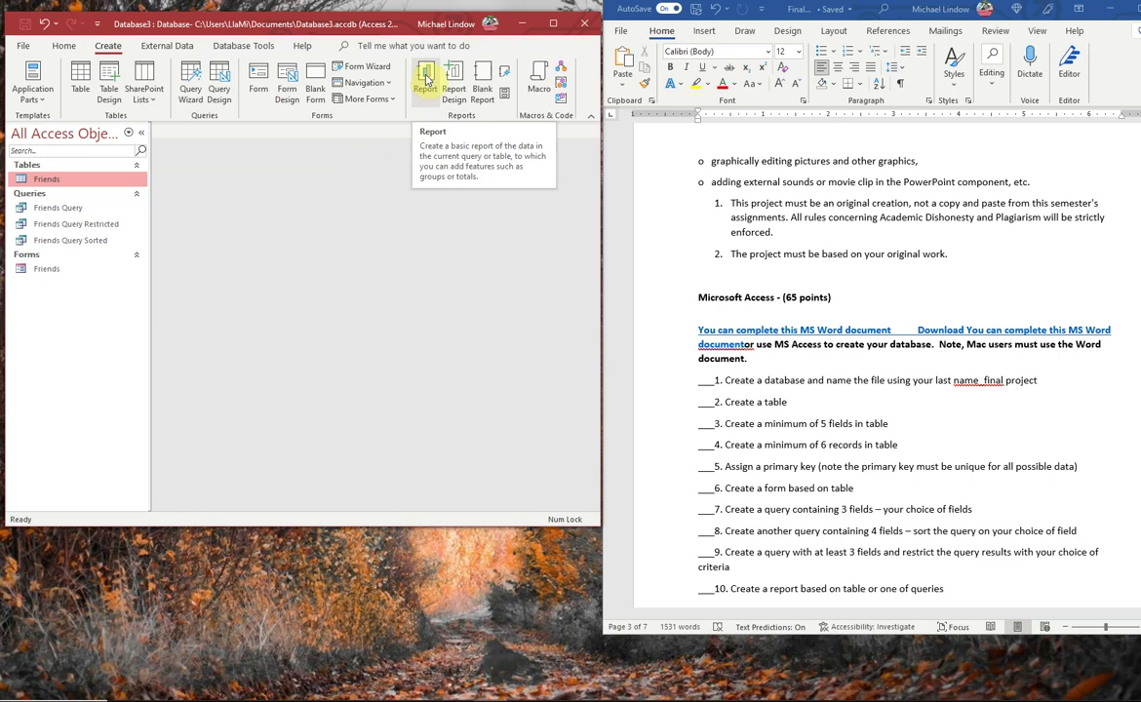
# - Generate a report from the Friends table and save it as Friends
pyautogui.click(29, 180)
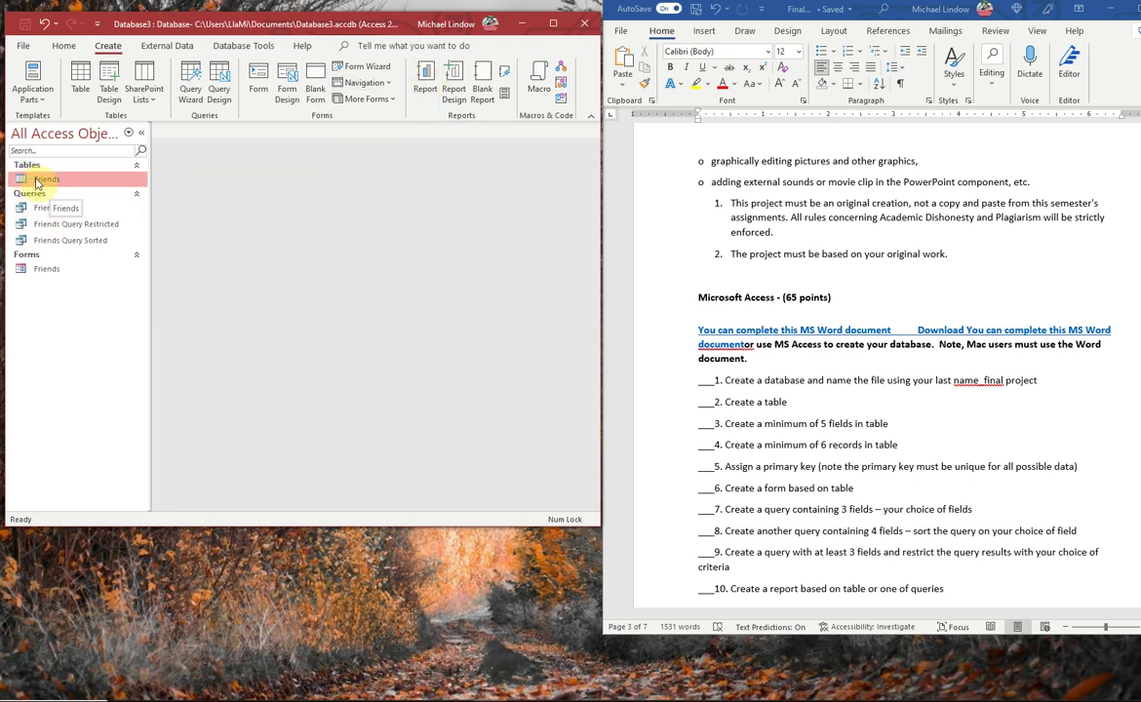
pyautogui.click(426, 75)
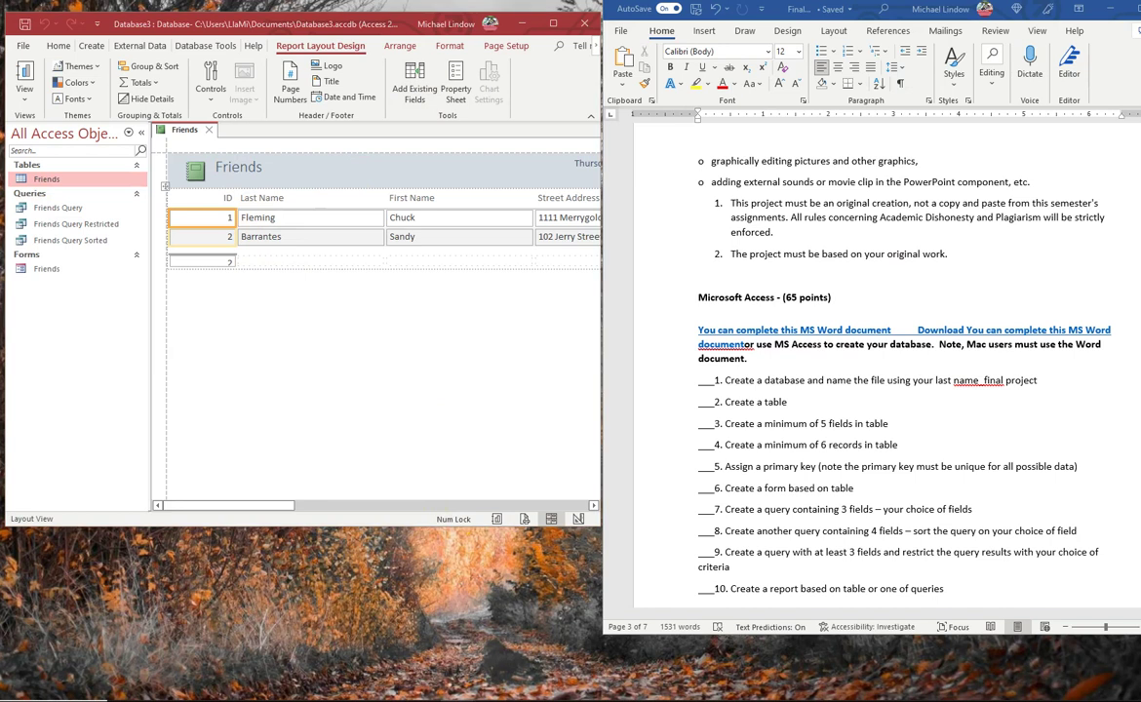
pyautogui.click(208, 131)
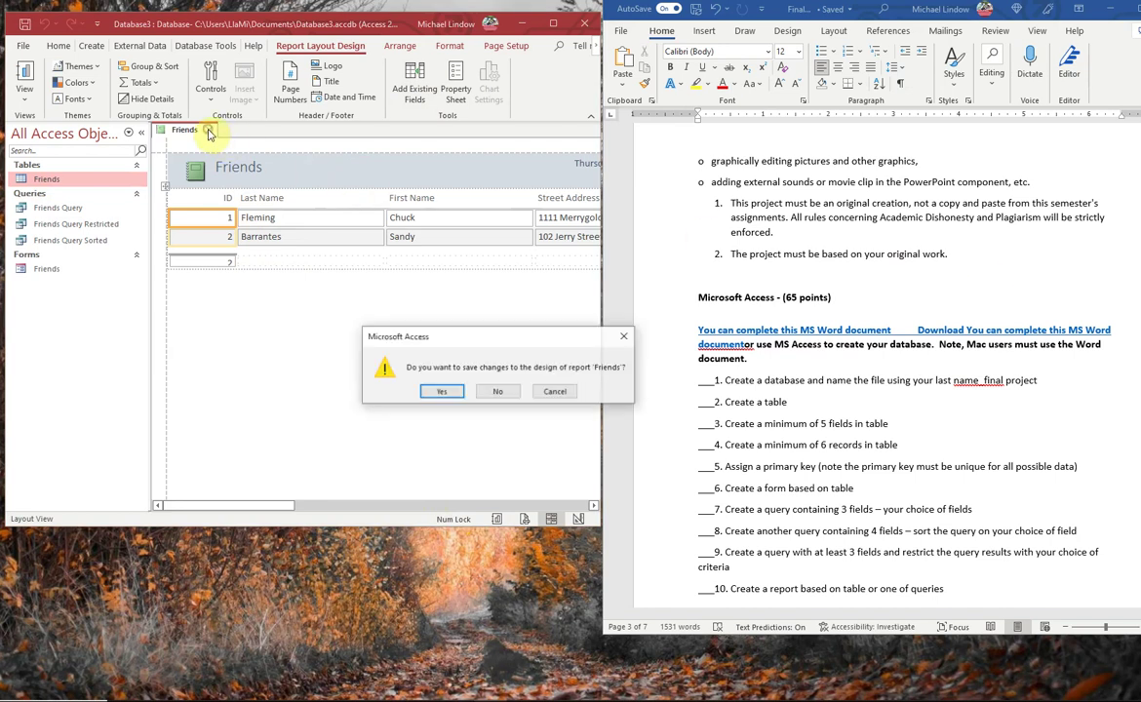
pyautogui.click(452, 395)
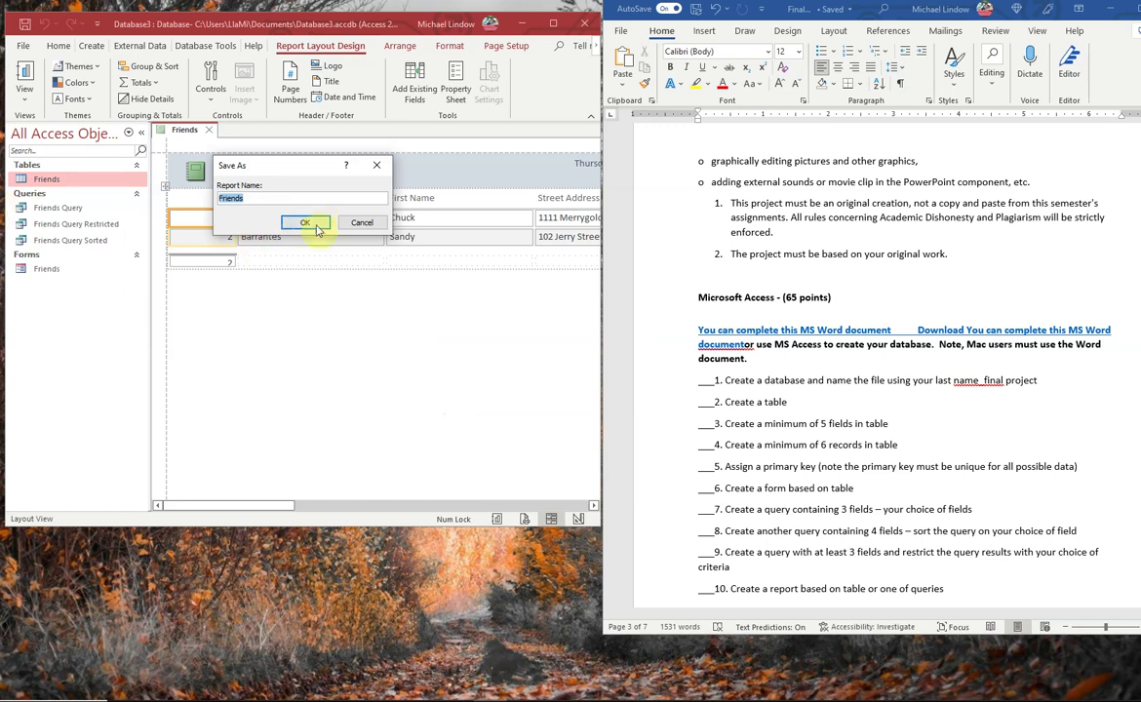
pyautogui.click(310, 226)
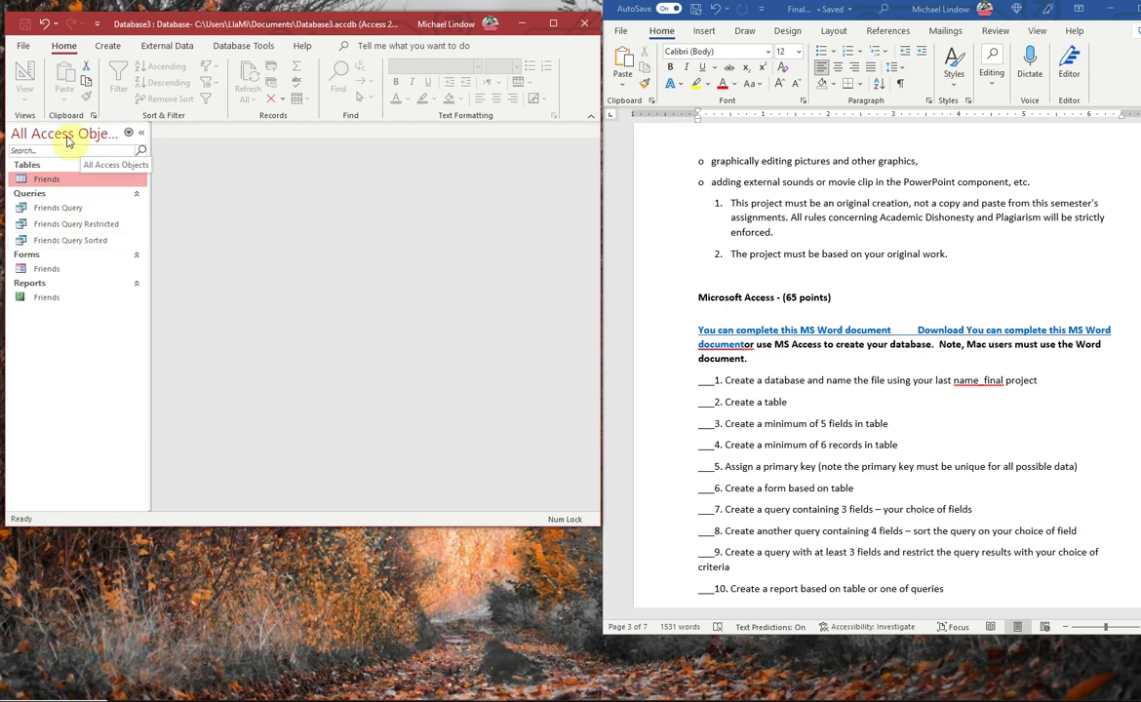
# - Save the database as Friends.accdb in Documents, then close Access
pyautogui.click(24, 48)
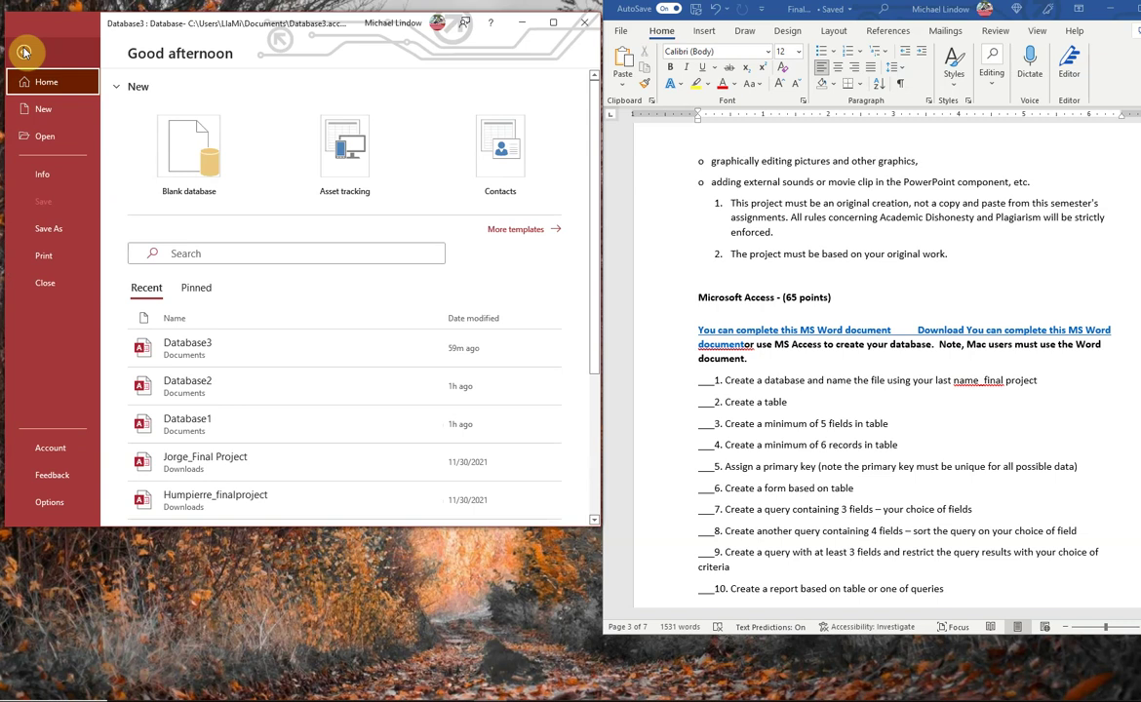
pyautogui.click(25, 51)
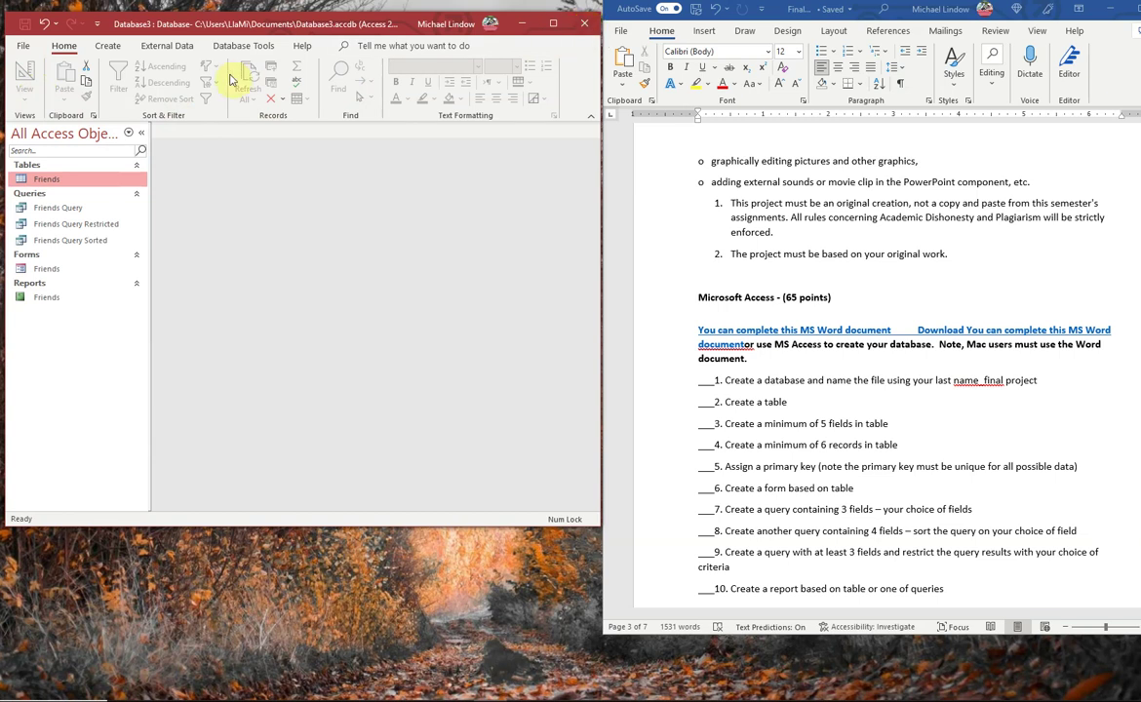
pyautogui.click(24, 47)
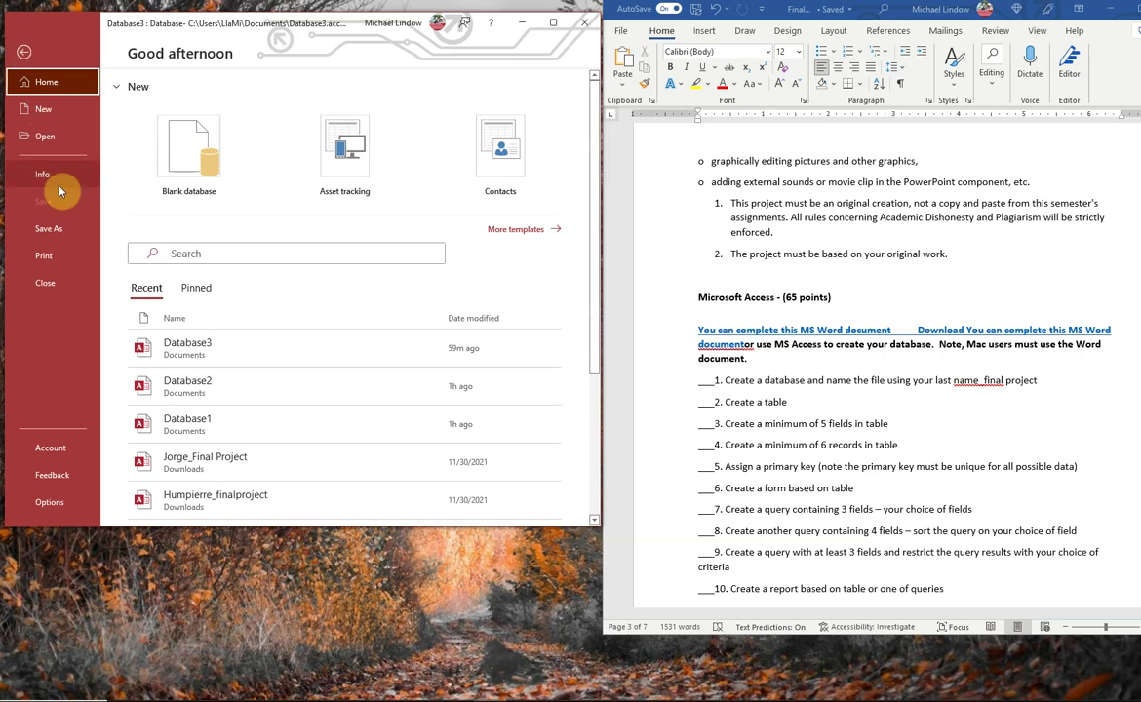
pyautogui.click(61, 231)
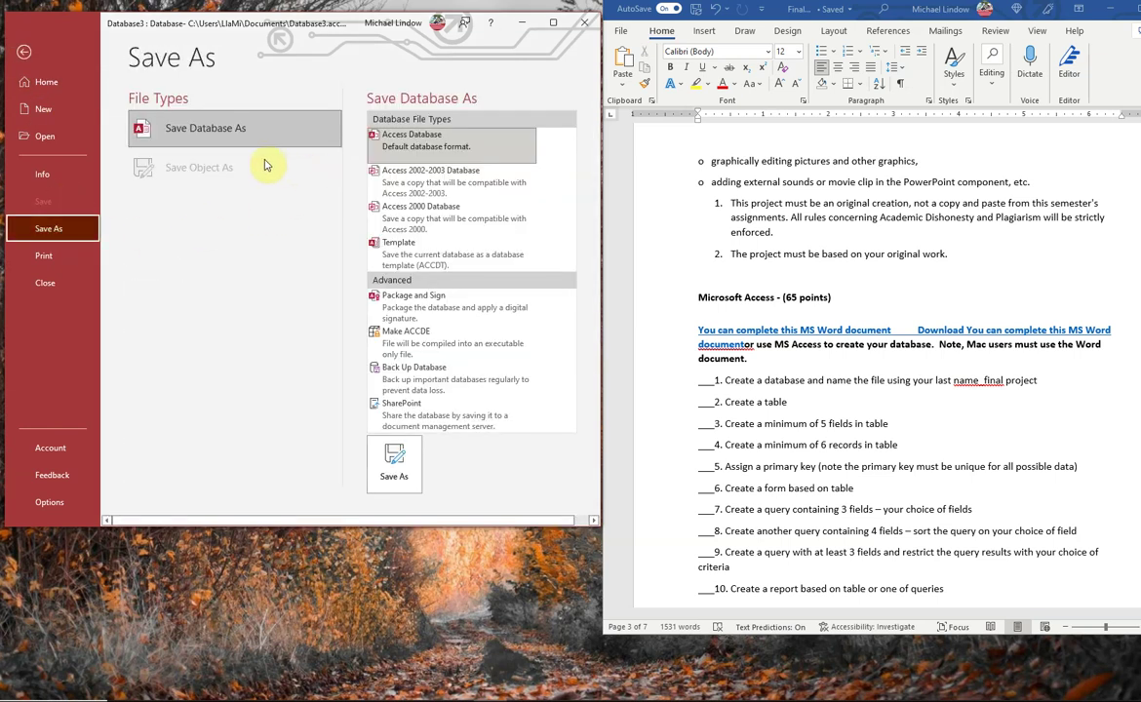
pyautogui.click(394, 458)
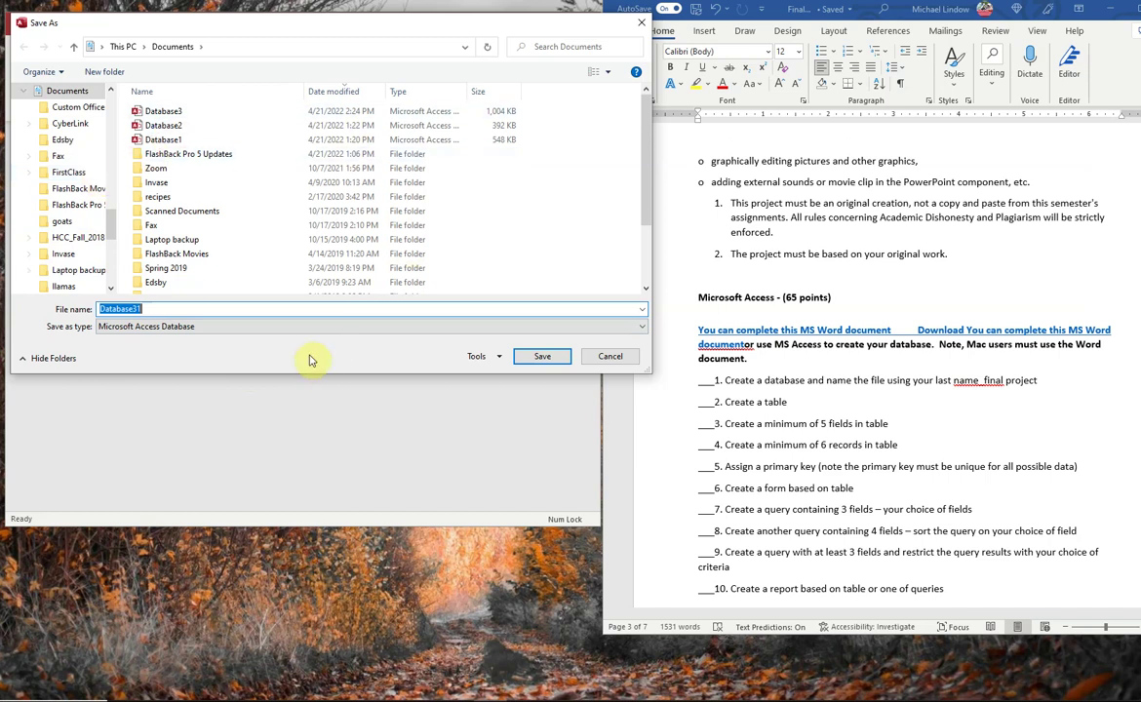
pyautogui.write('F')
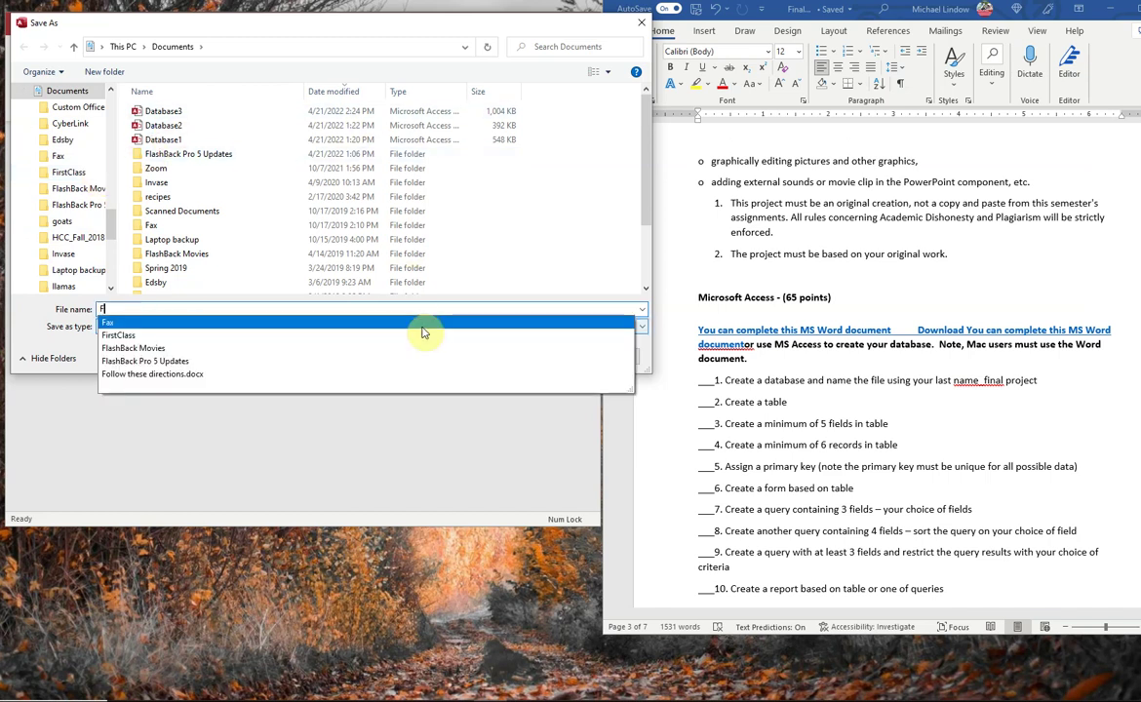
pyautogui.write('riends')
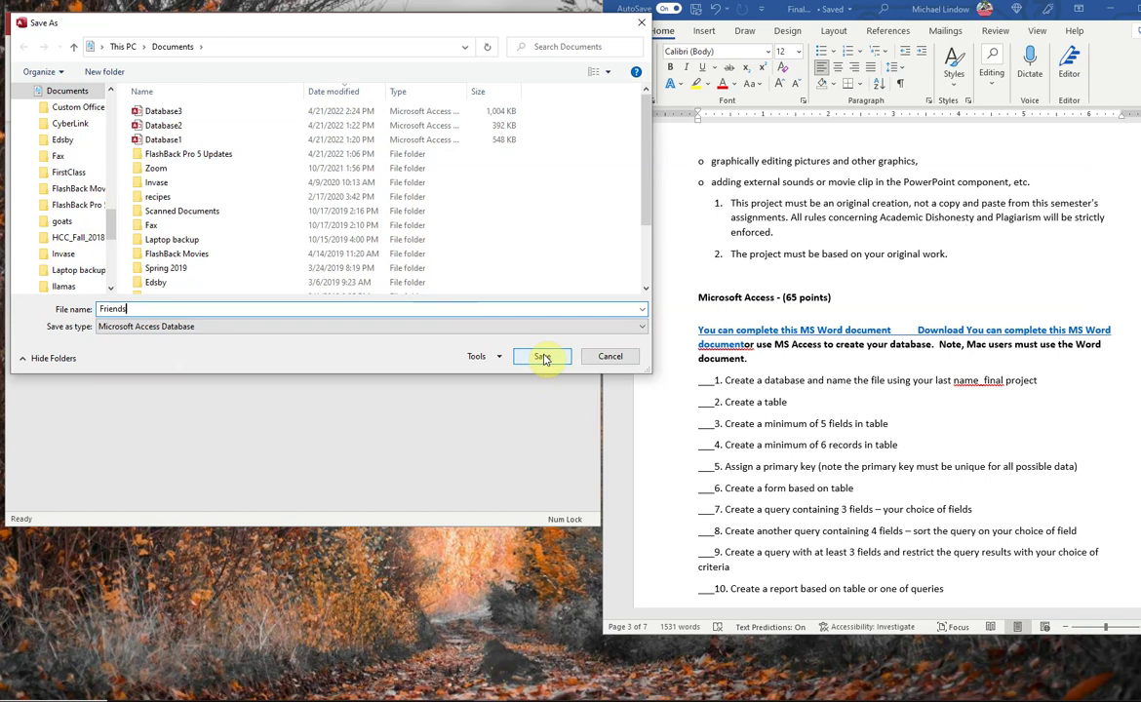
pyautogui.click(543, 358)
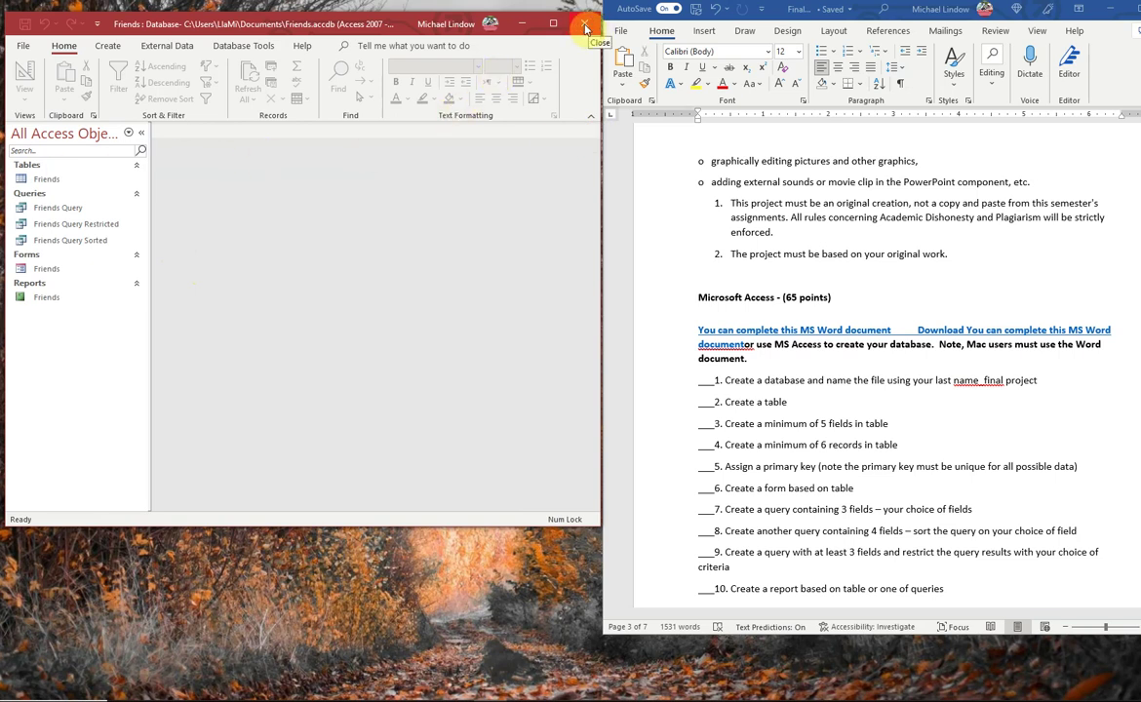
pyautogui.click(585, 26)
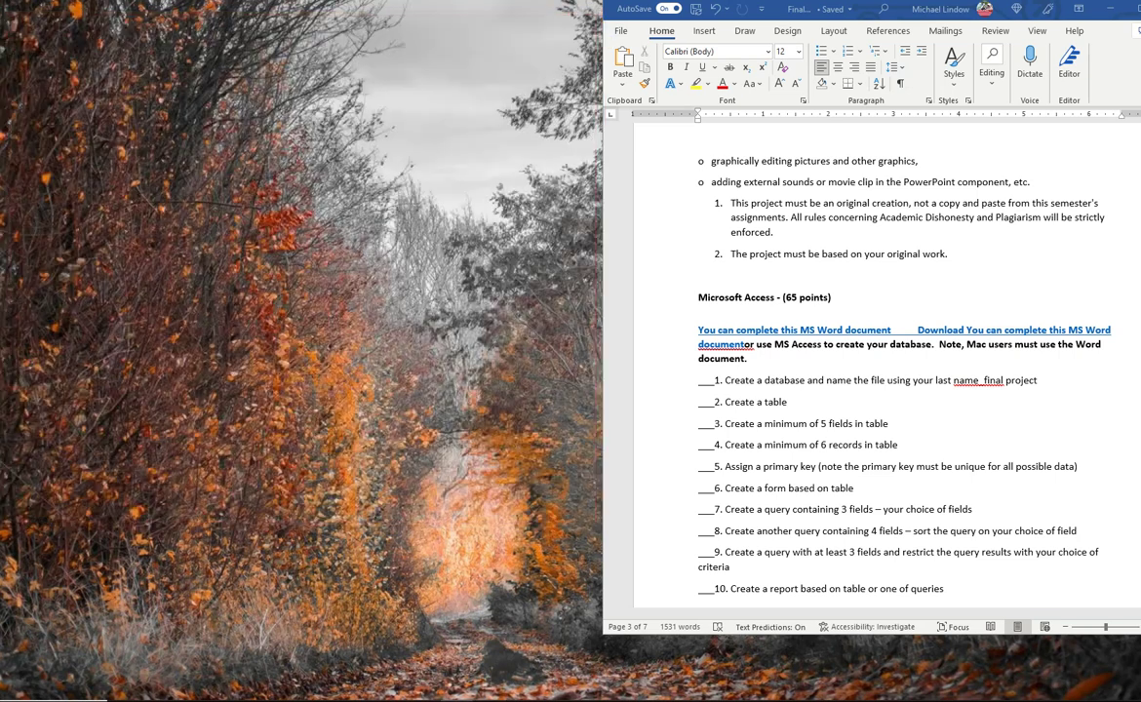